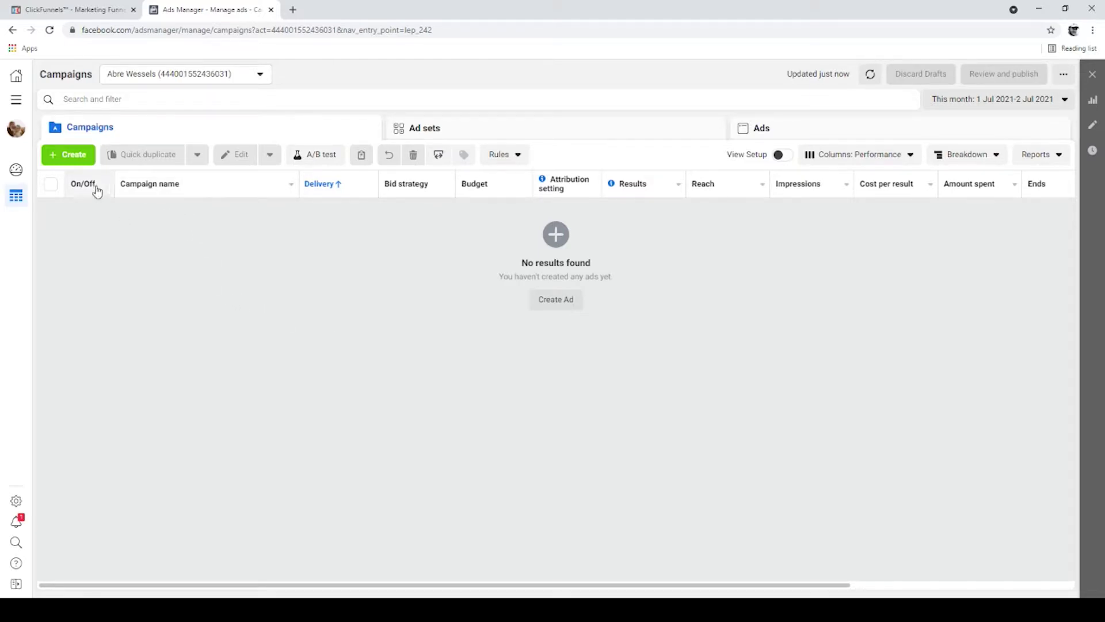
- Start a new campaign with the Lead Generation objective and name it "Lead Gen Ad"
click(82, 154)
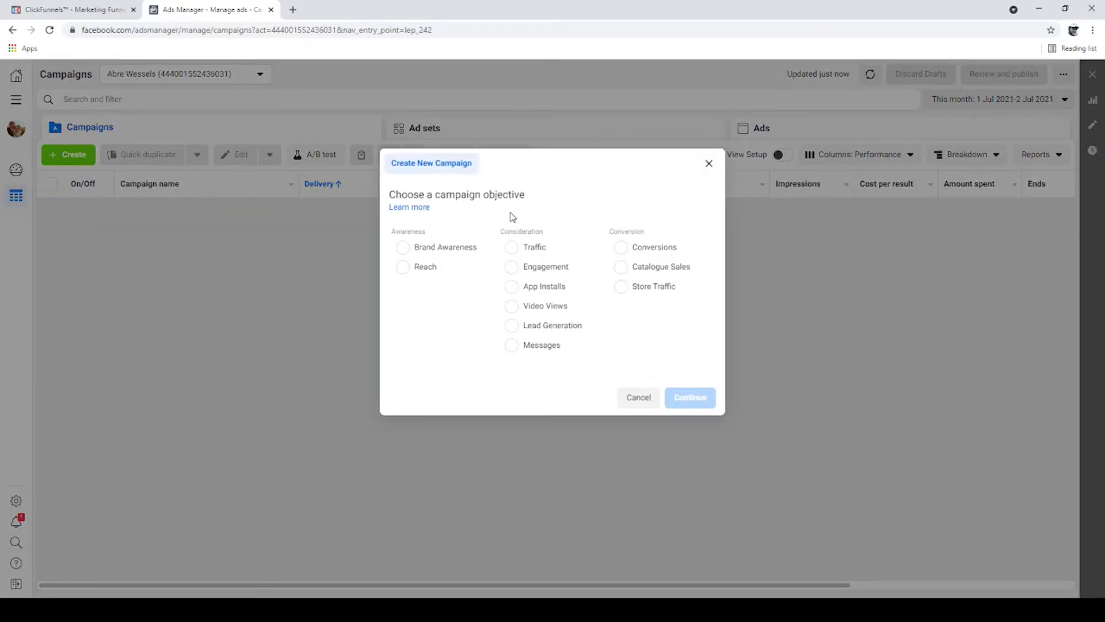
click(510, 327)
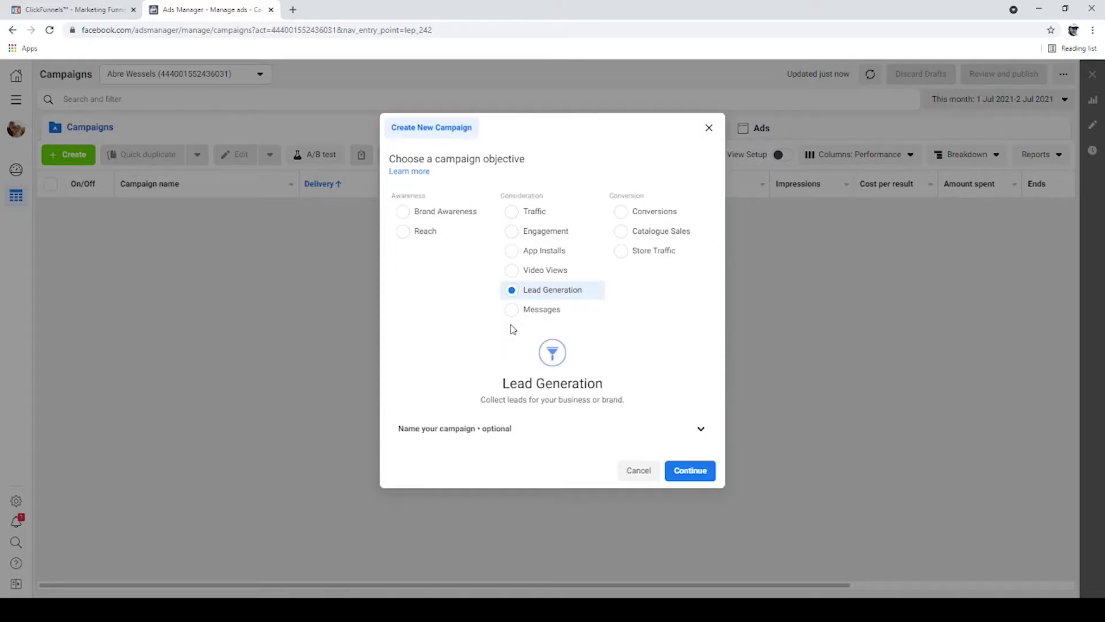
click(700, 427)
scroll(656, 370, down, 1)
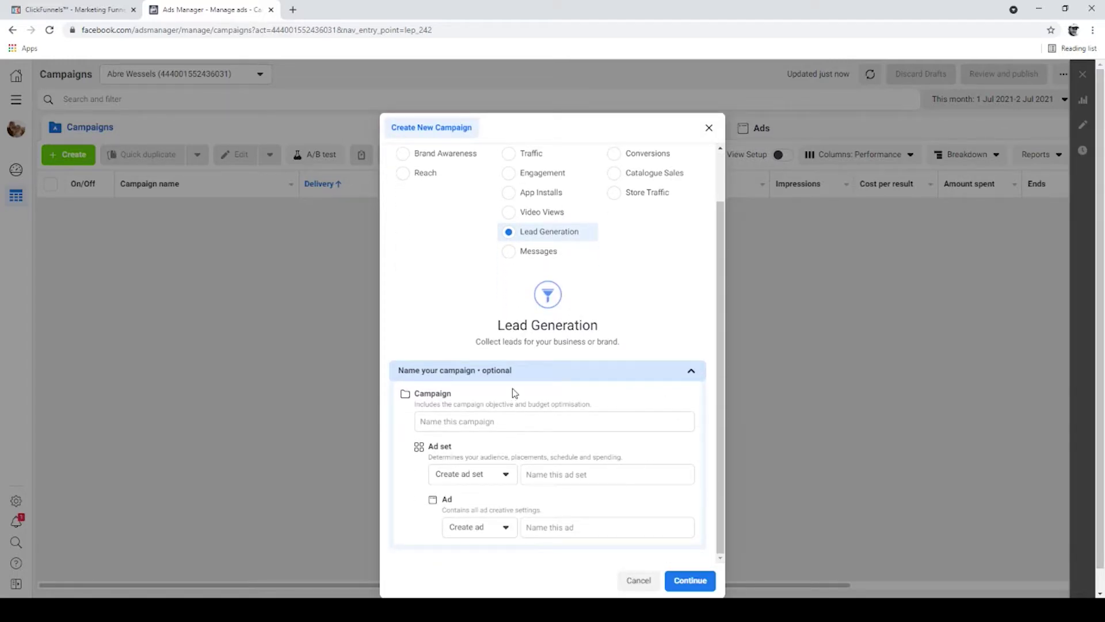
click(495, 422)
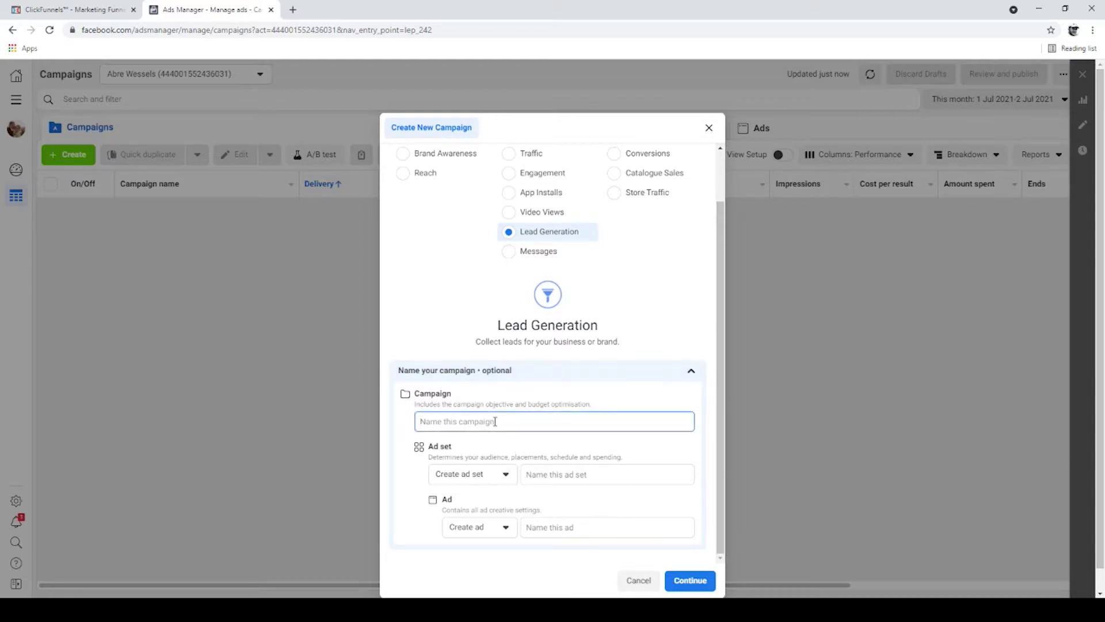
text(Lead)
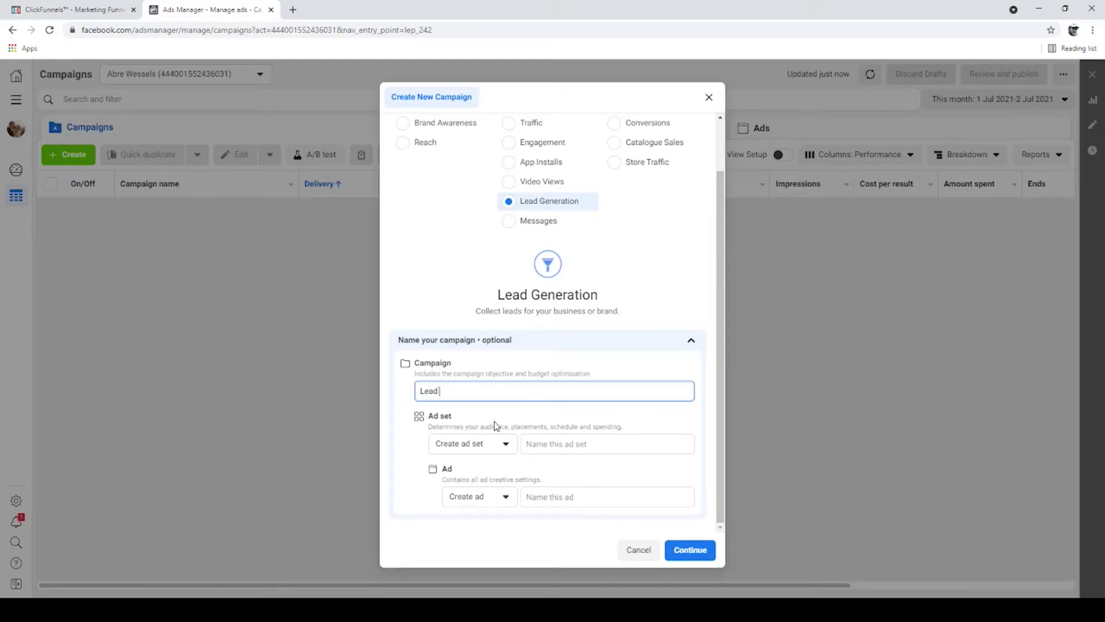
text( Gen AD)
key(BackSpace)
text(d)
- Name the ad set "Adset 1" and the ad "Ad 1", and create the campaign draft
click(578, 444)
text(A)
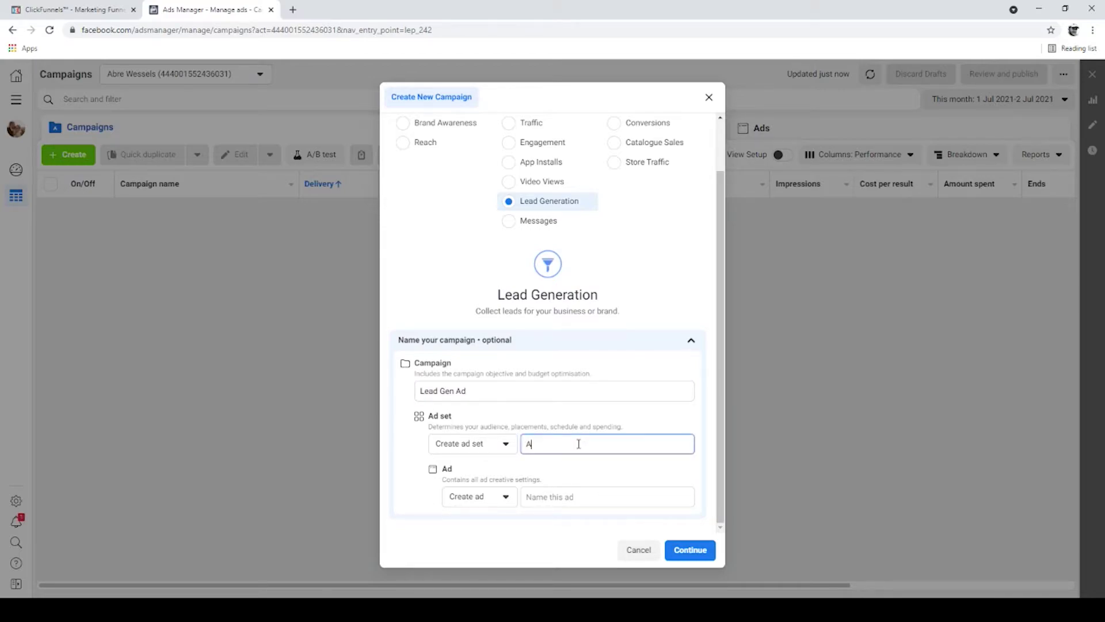
text(dset 1)
click(580, 498)
text(Ad )
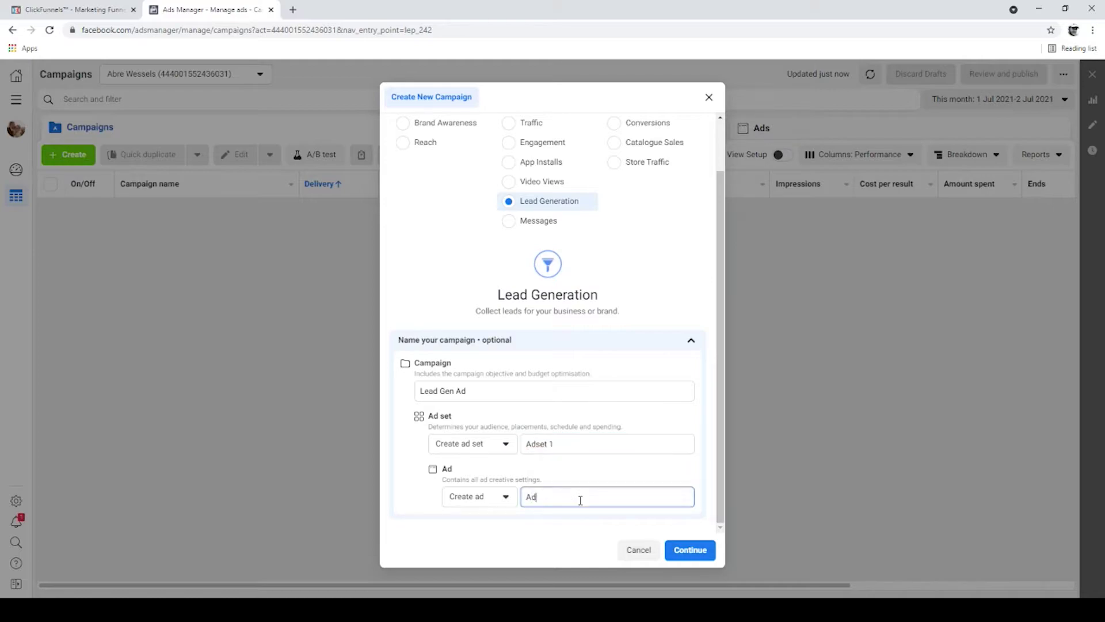
text(1)
click(681, 551)
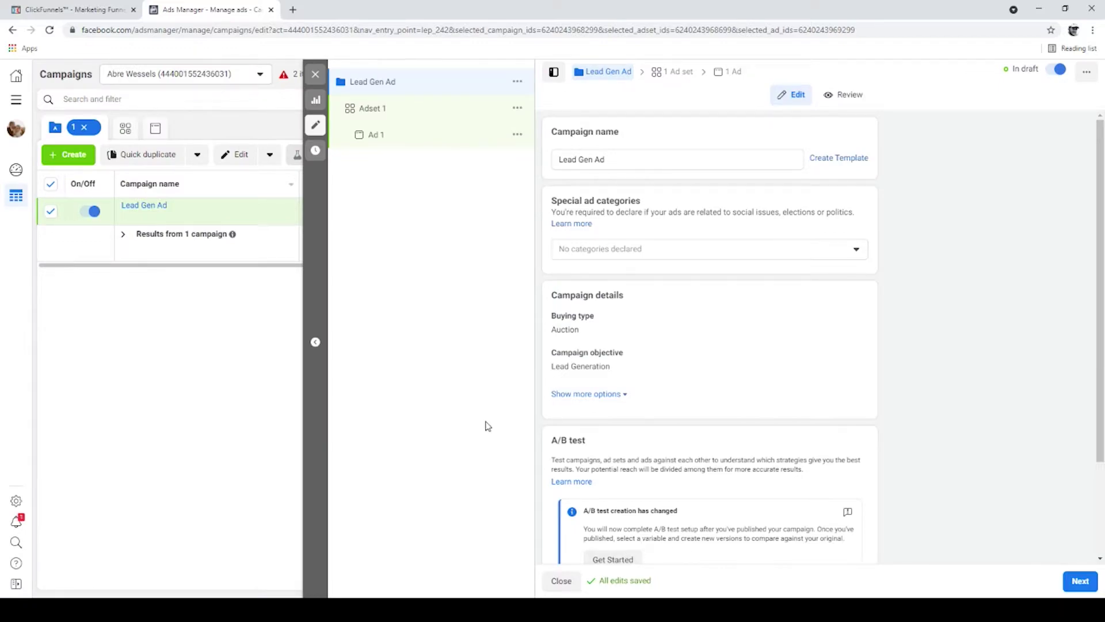
- Expand the additional options in the campaign details, and proceed to the ad set settings without a spending limit
scroll(723, 198, down, 2)
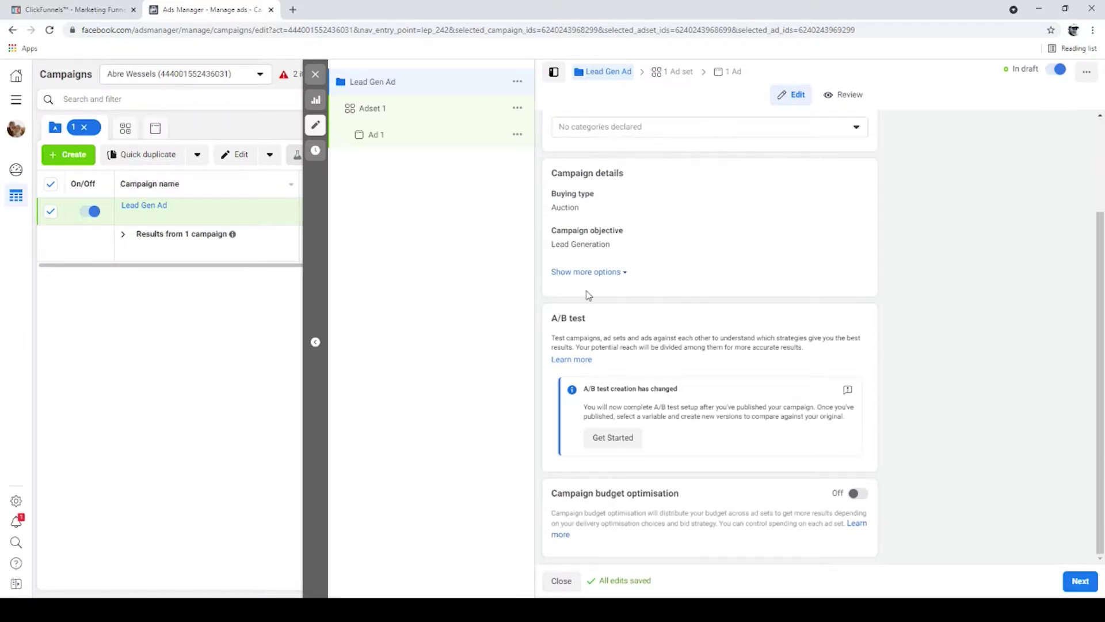
click(611, 274)
scroll(698, 233, down, 1)
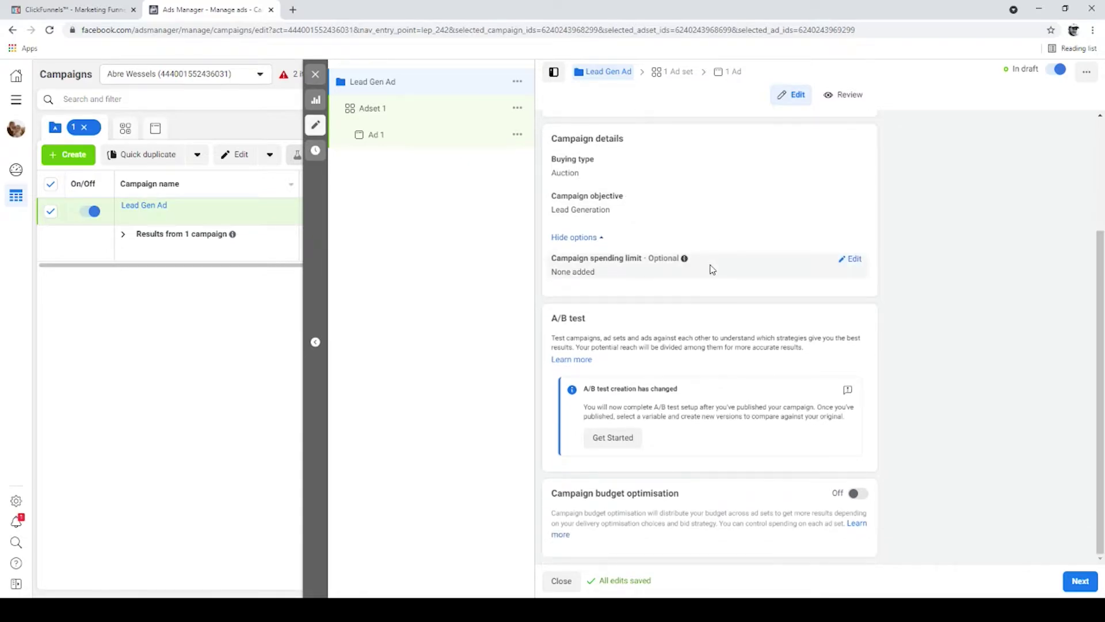
click(1086, 583)
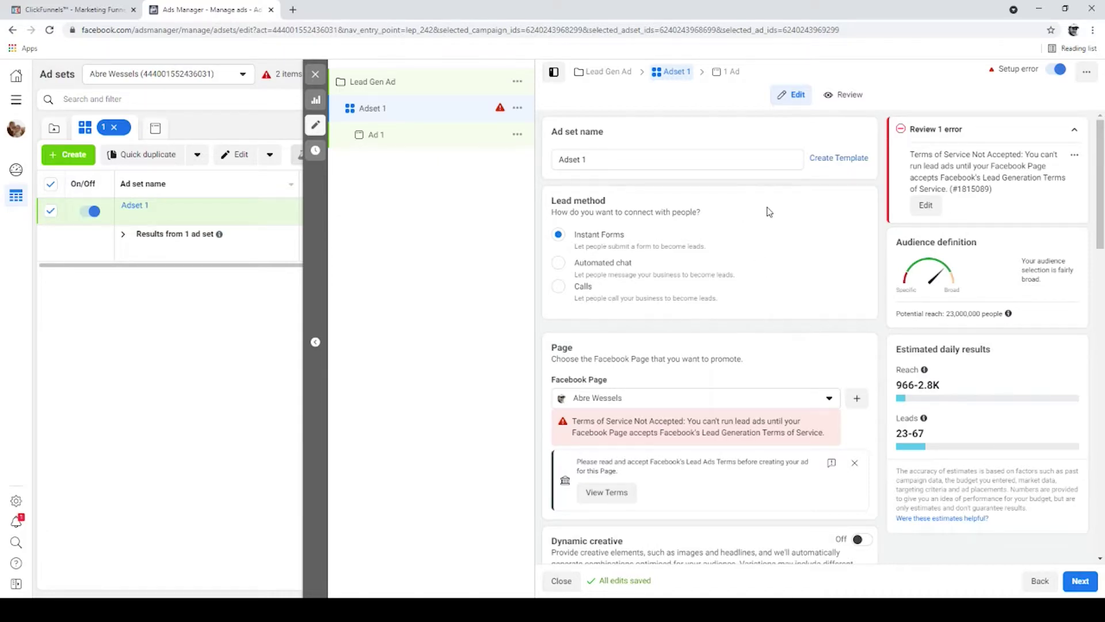
- Choose the Wessel Media page under Wessel Media 1 as the Facebook Page for the ad set
scroll(771, 222, down, 6)
scroll(702, 215, up, 4)
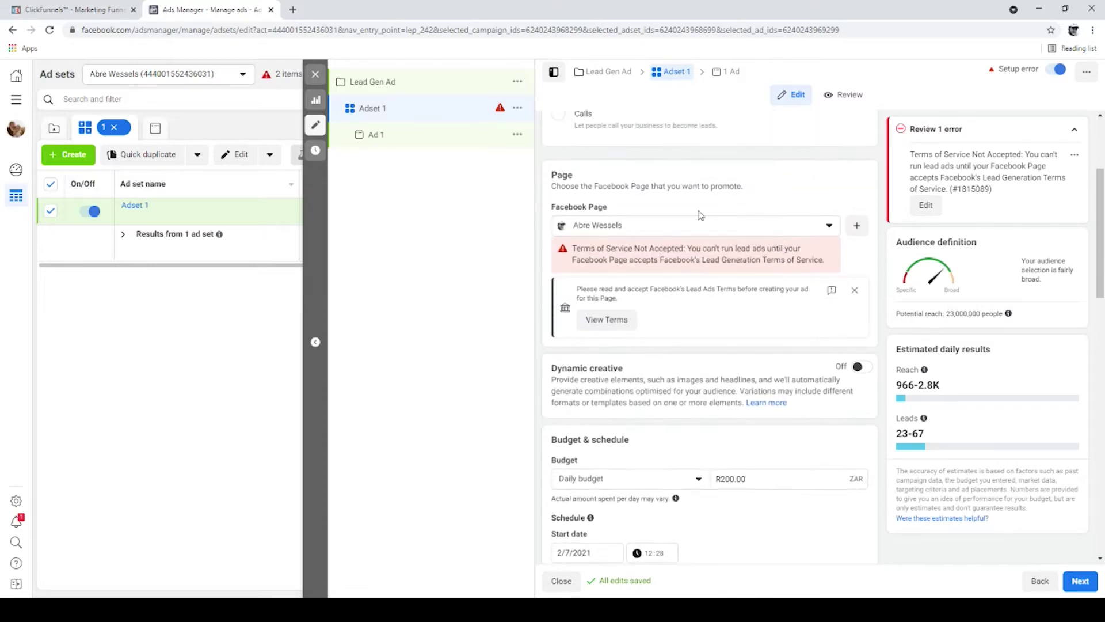
click(828, 226)
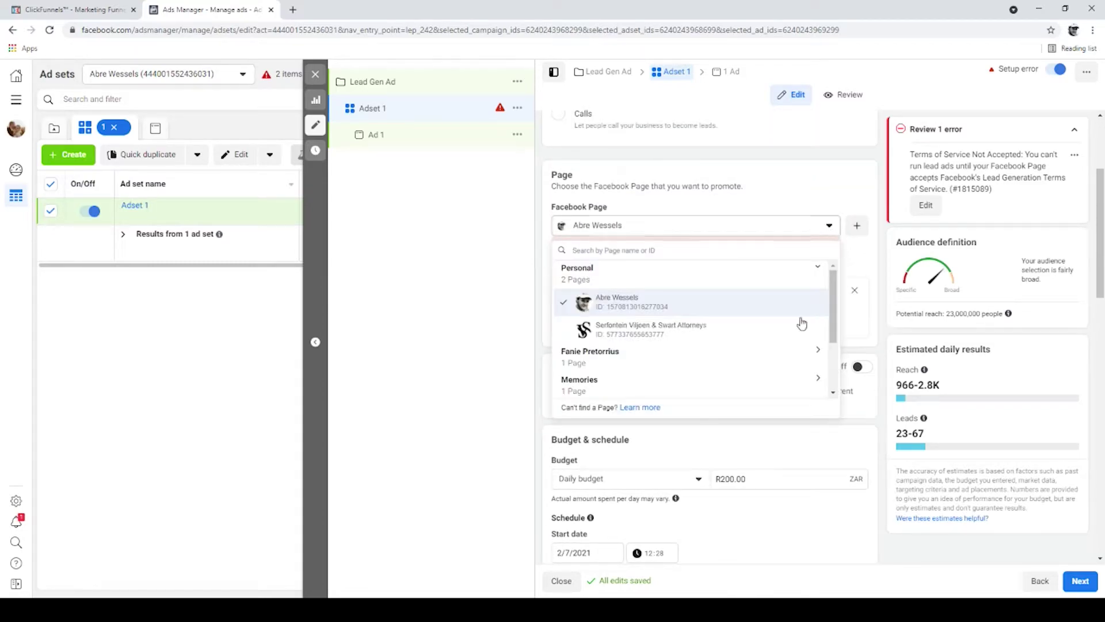
scroll(673, 360, down, 2)
click(667, 357)
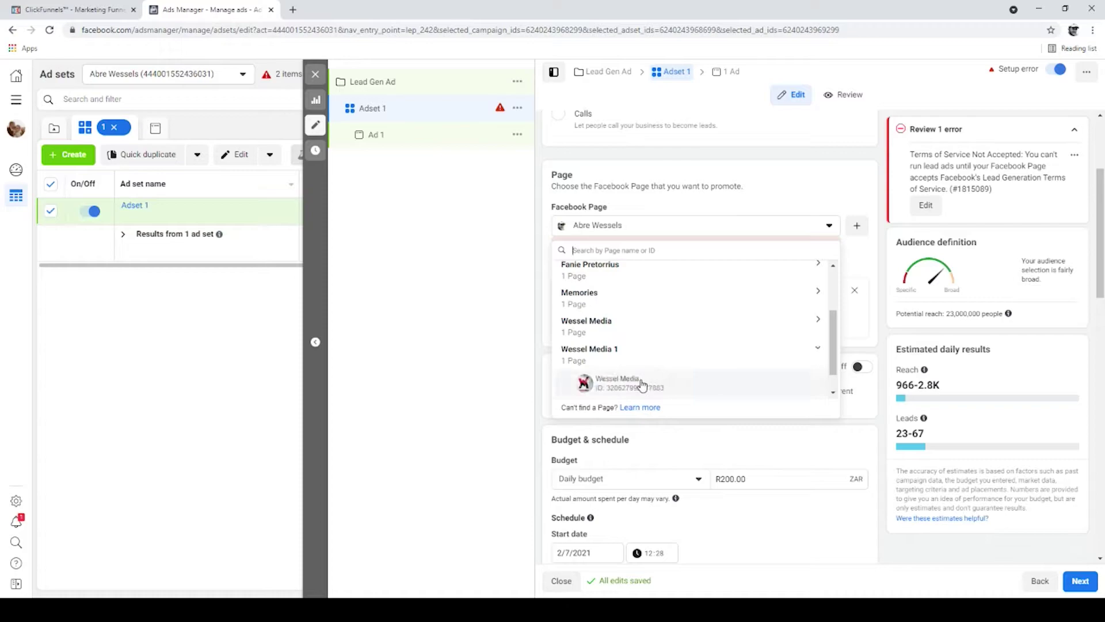
click(782, 375)
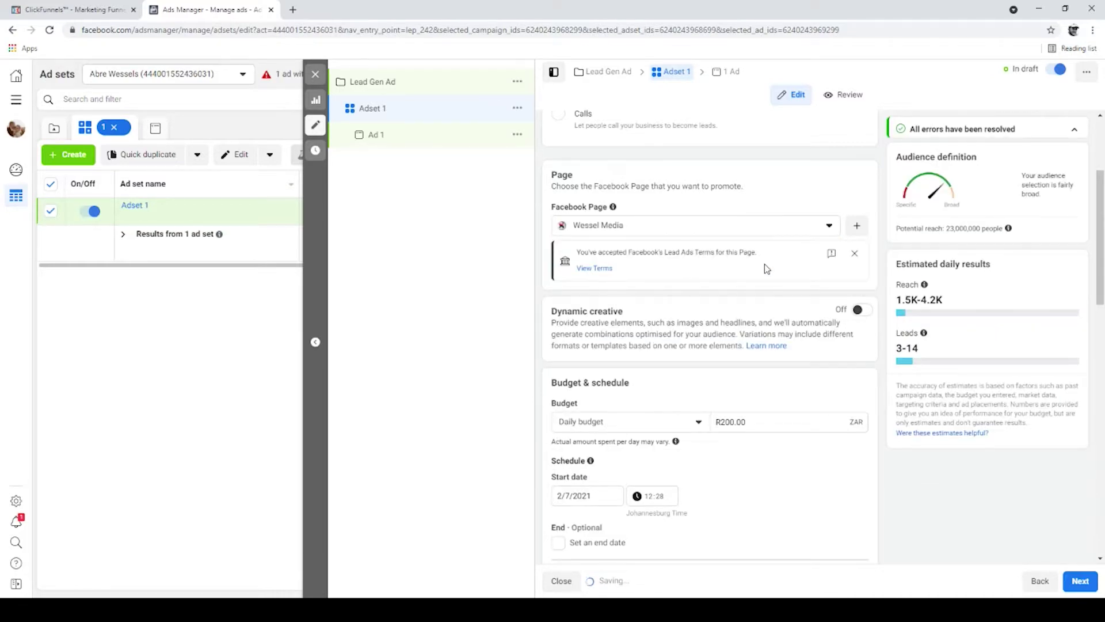
- Examine the ad set's budget, schedule and audience settings, including location, age and gender
scroll(767, 268, down, 3)
mouse_move(743, 249)
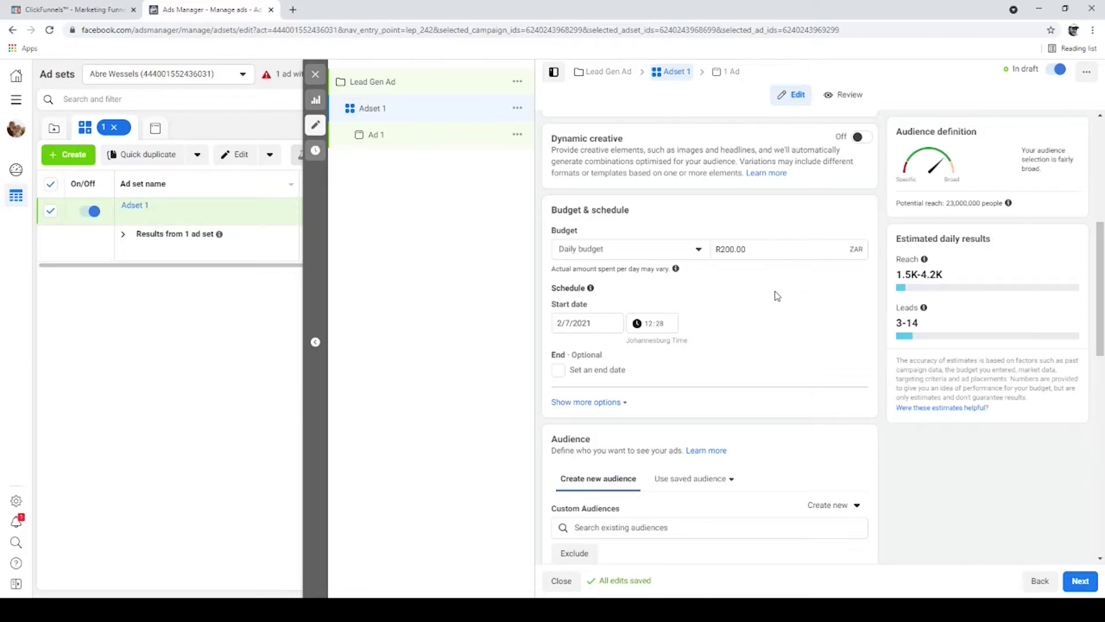
scroll(777, 295, down, 6)
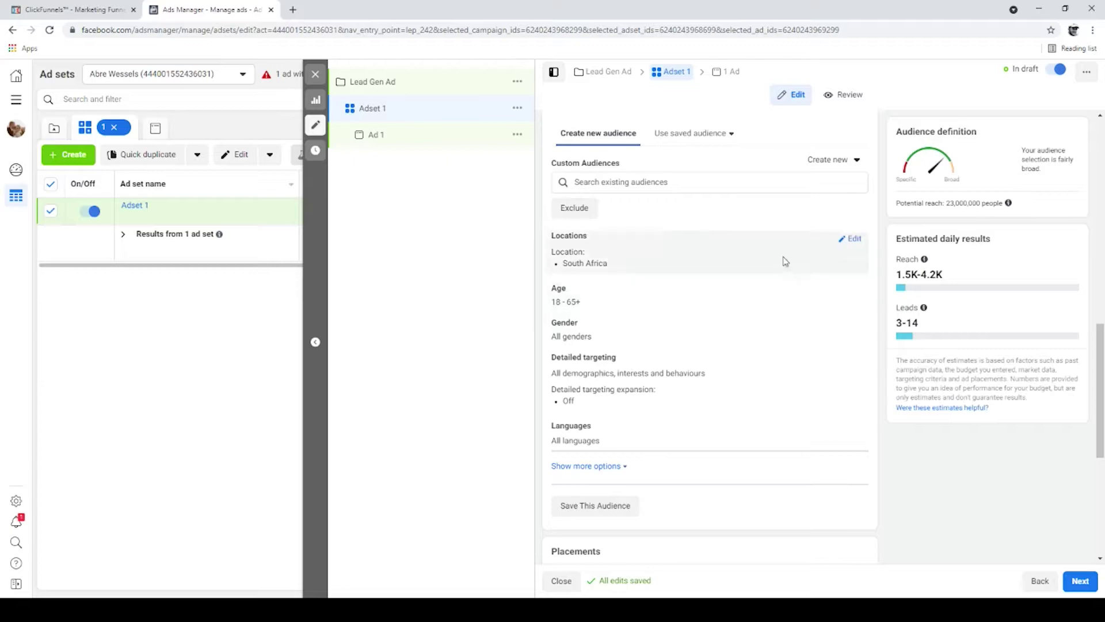
mouse_move(638, 300)
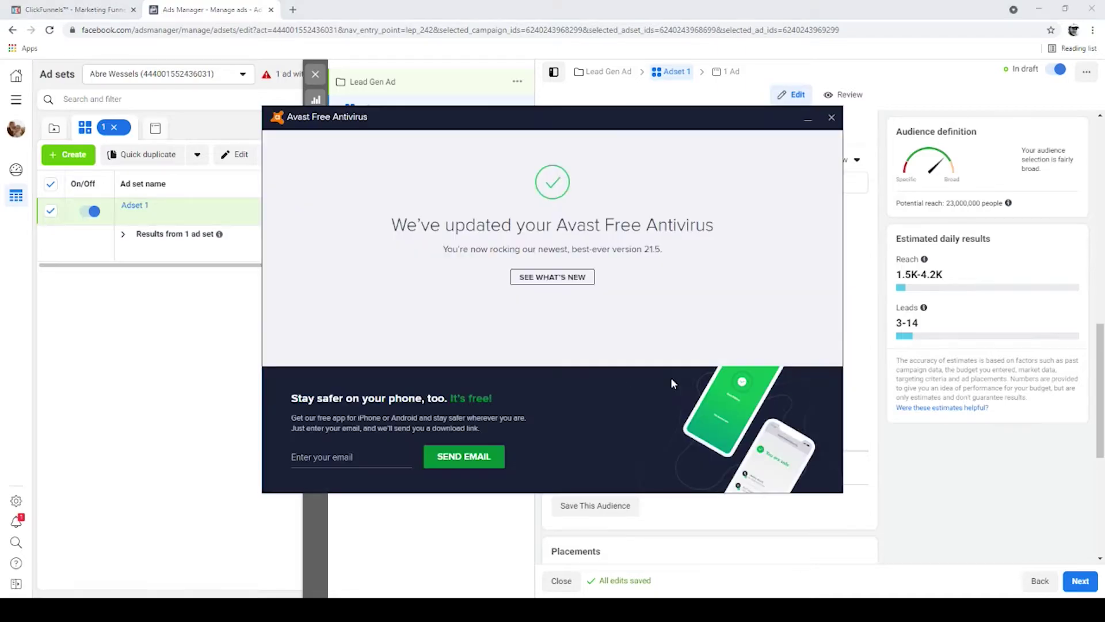
- Dismiss the Avast Free Antivirus update notice and close its window to return to the ad set
click(832, 117)
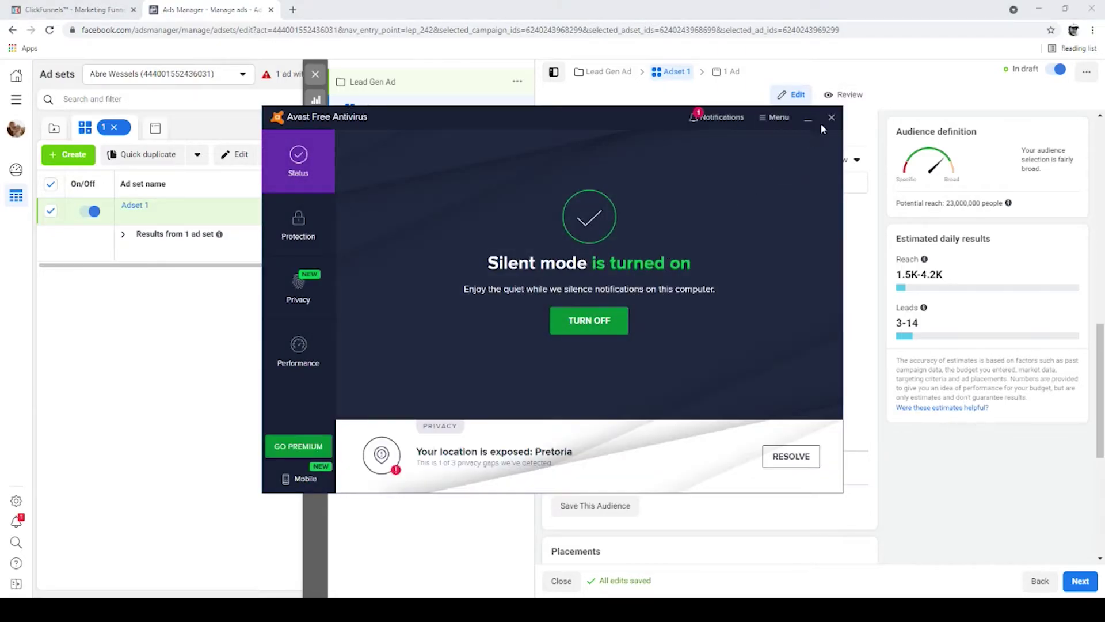
click(829, 117)
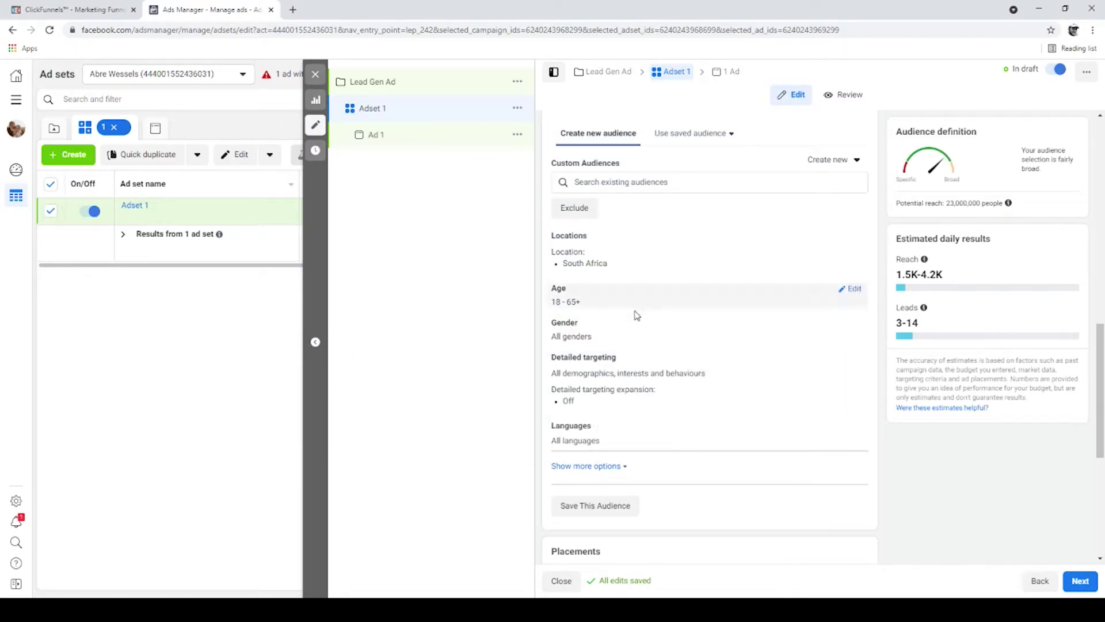
- Edit the audience's detailed targeting and add the Digital marketing interest
click(855, 362)
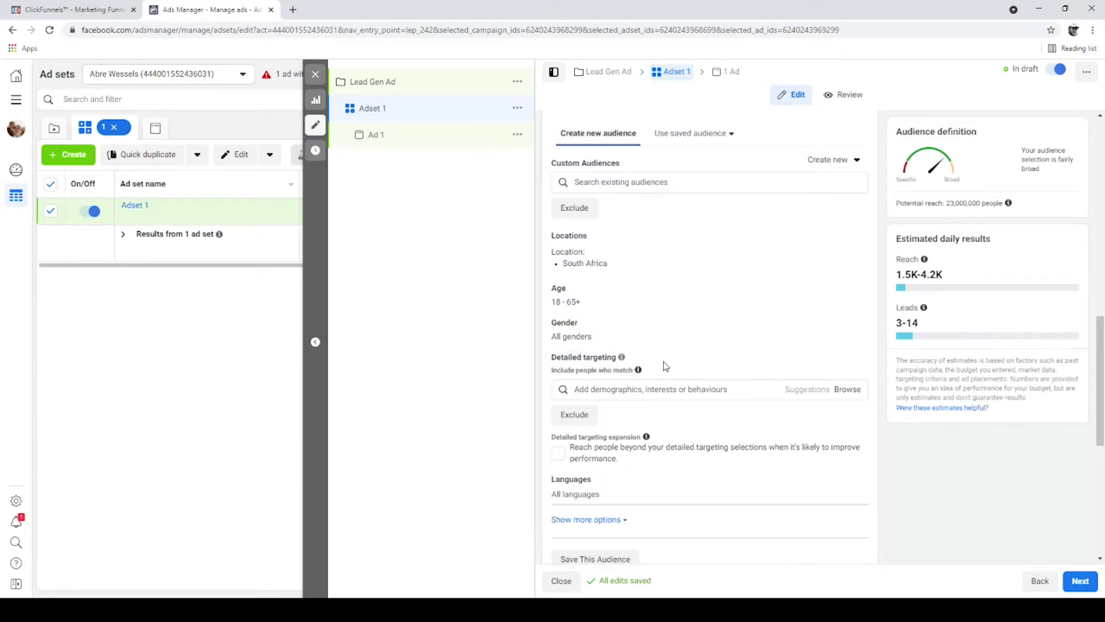
scroll(671, 356, down, 2)
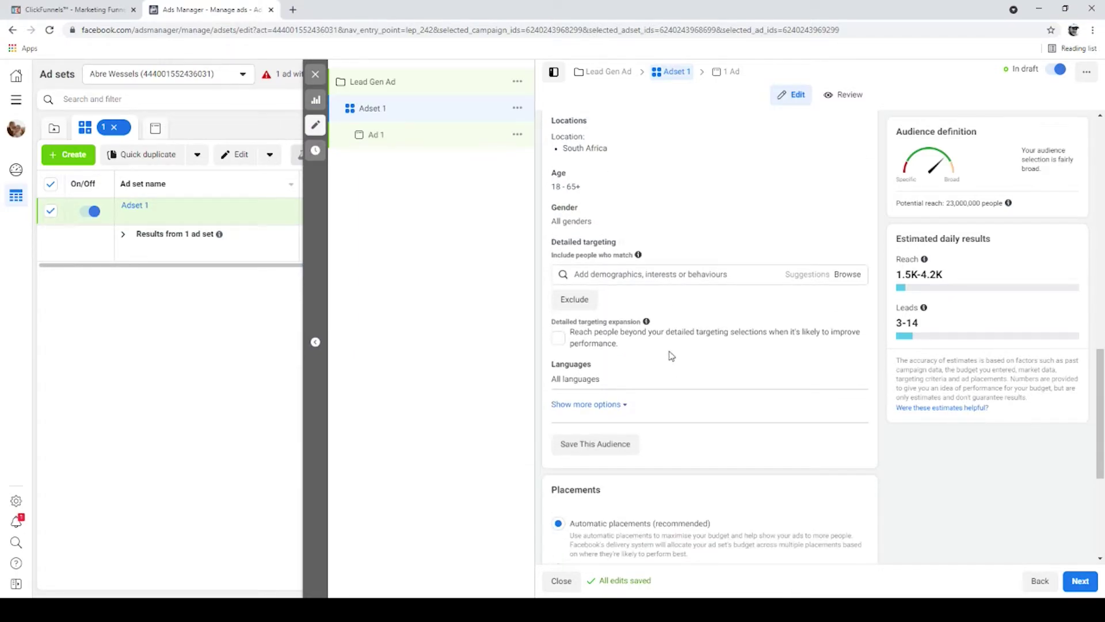
click(627, 273)
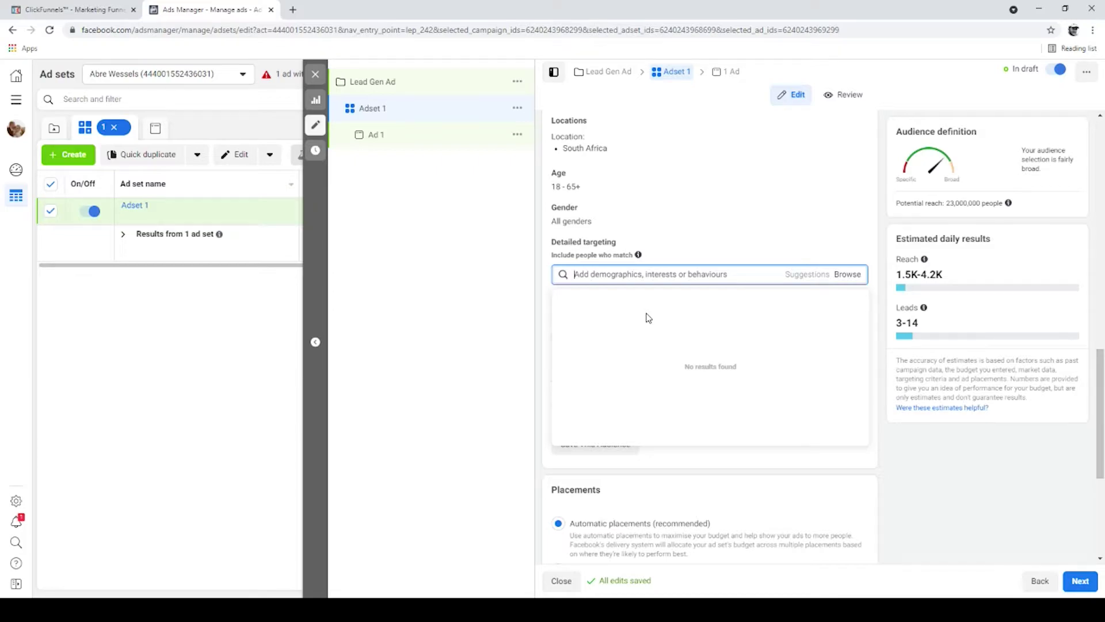
text(dig)
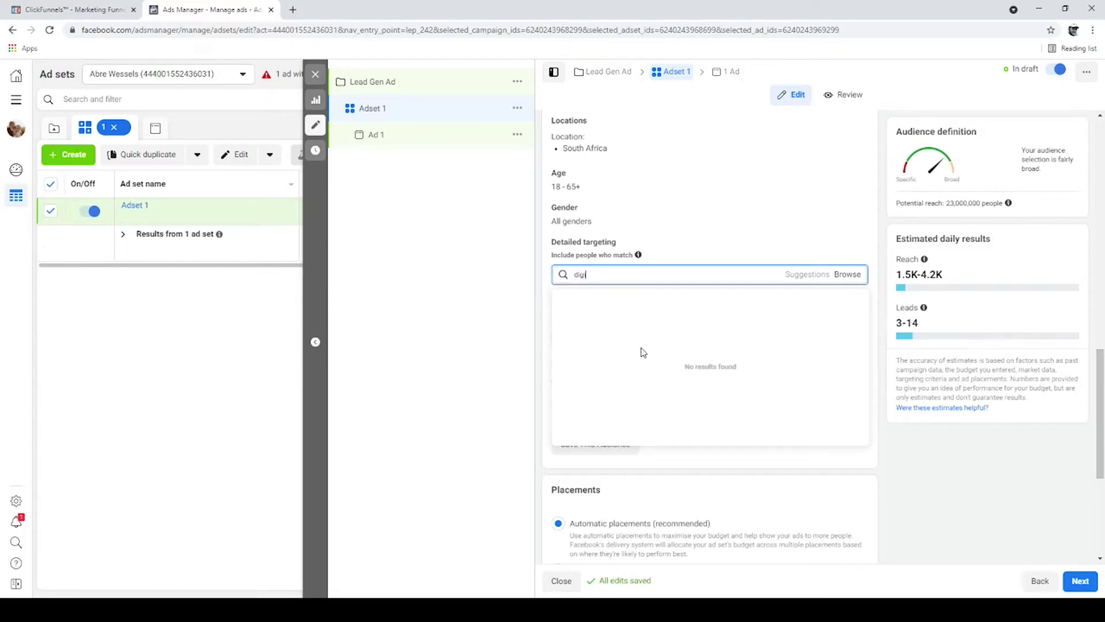
text(ital marketing)
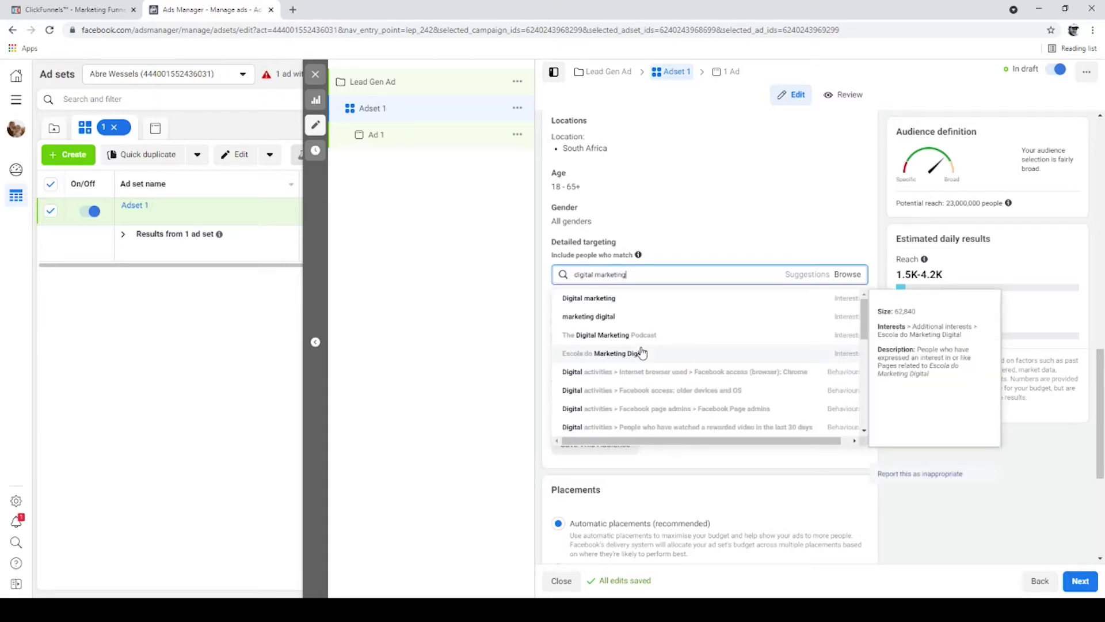
click(665, 304)
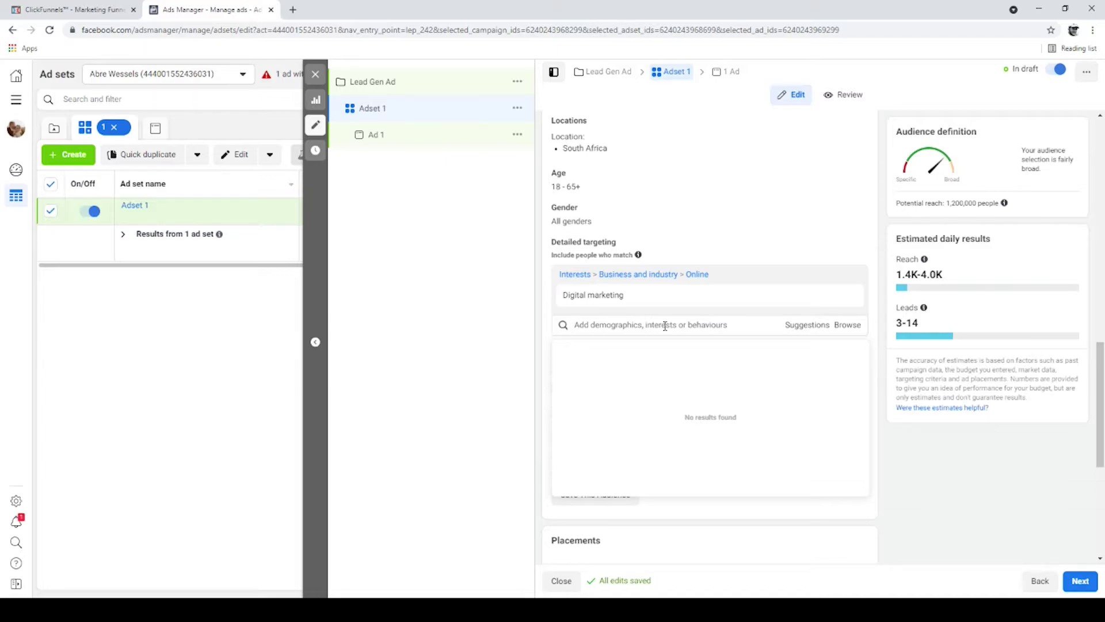
- Search the detailed targeting options for real estate, look through the suggestions, and clear the search without adding any
text(real estate)
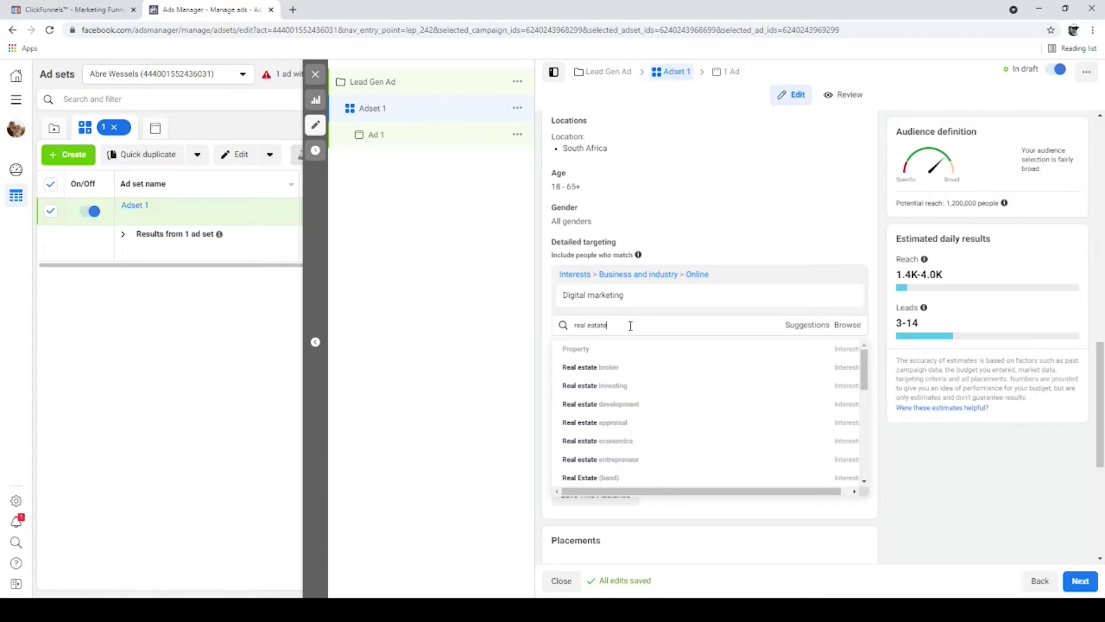
text(estae)
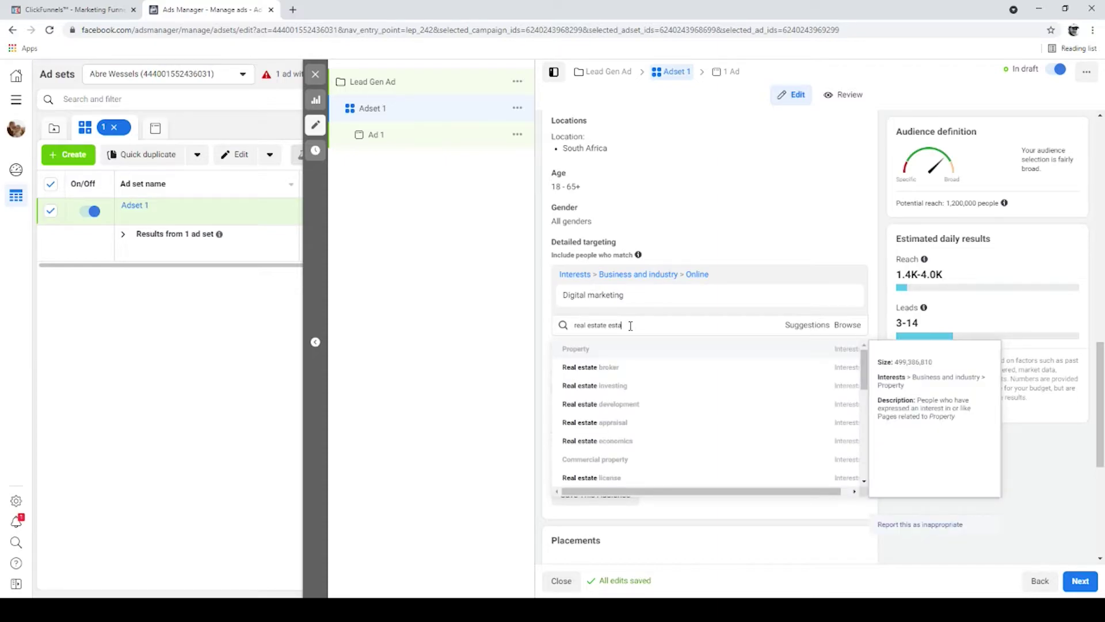
scroll(742, 400, down, 3)
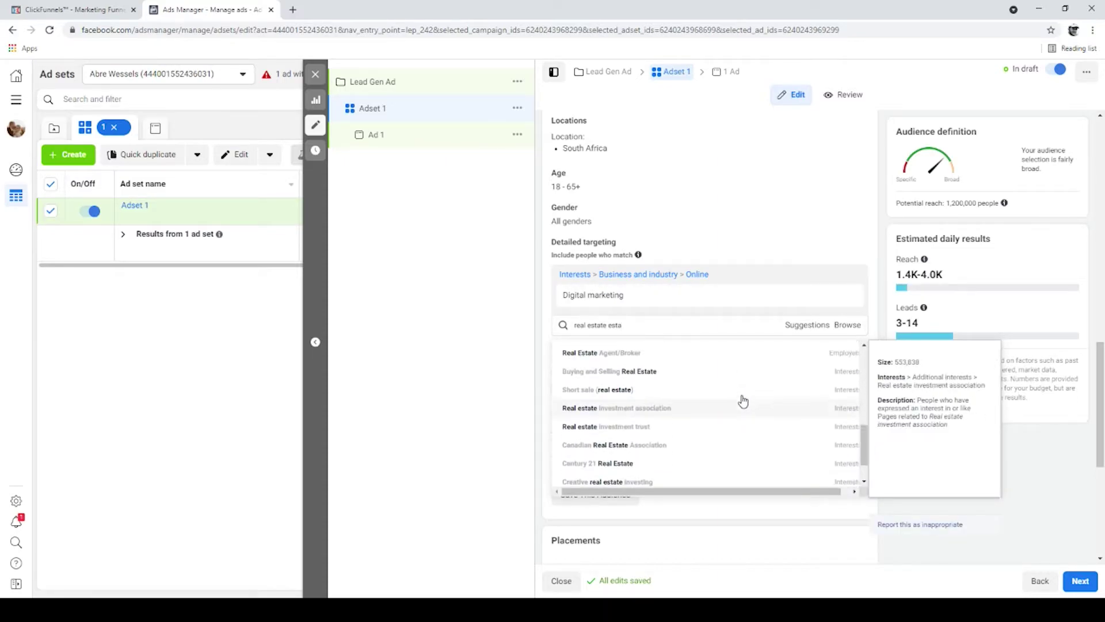
scroll(743, 401, up, 2)
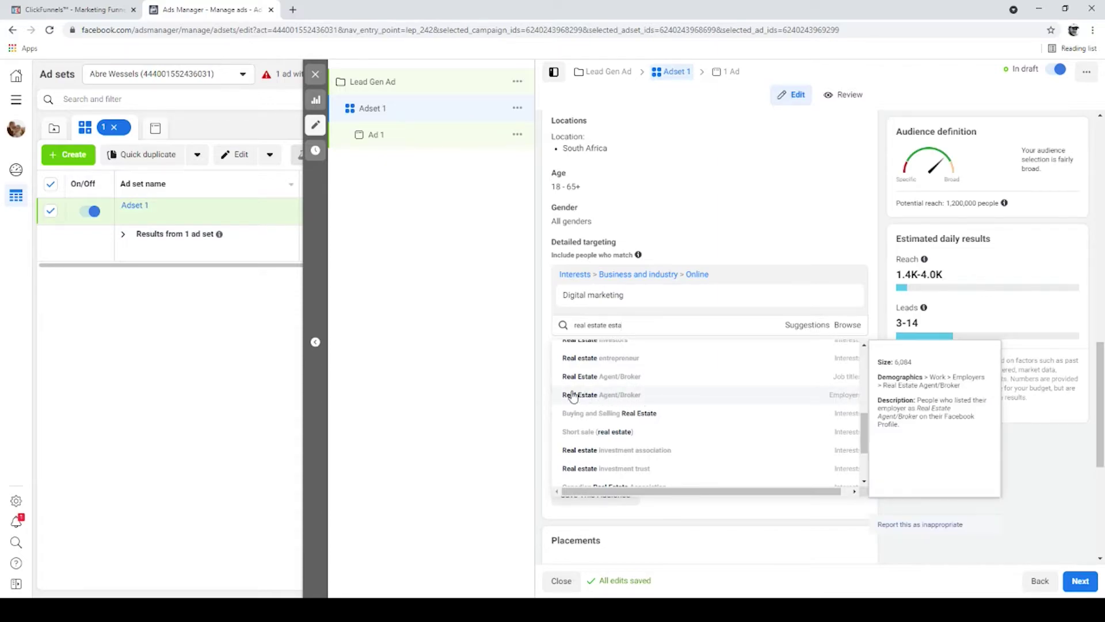
scroll(685, 380, up, 2)
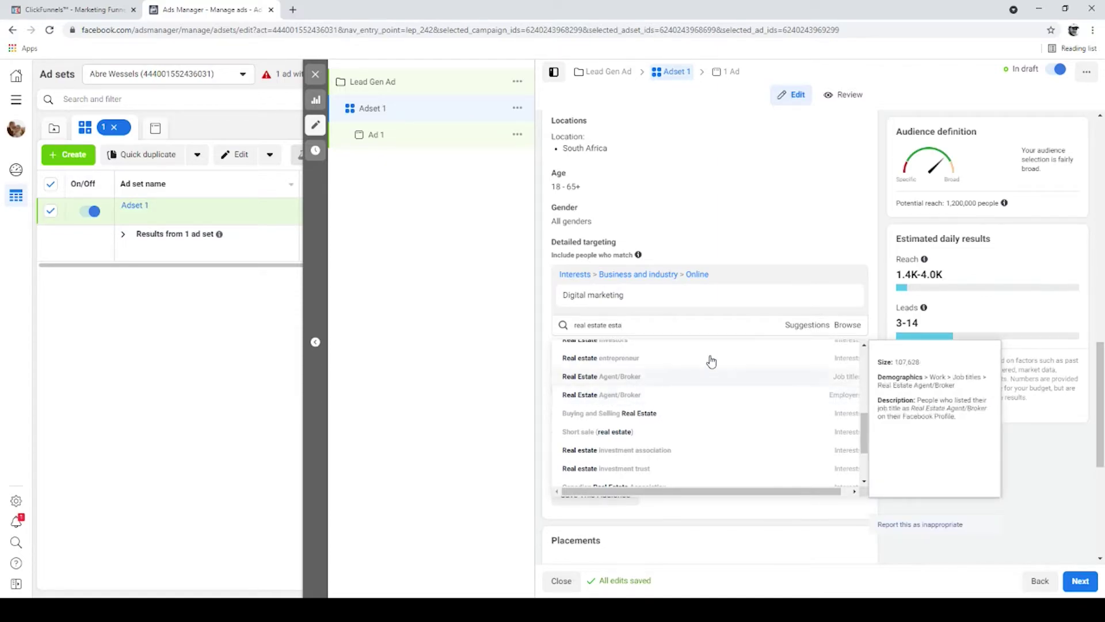
click(662, 323)
key(BackSpace)
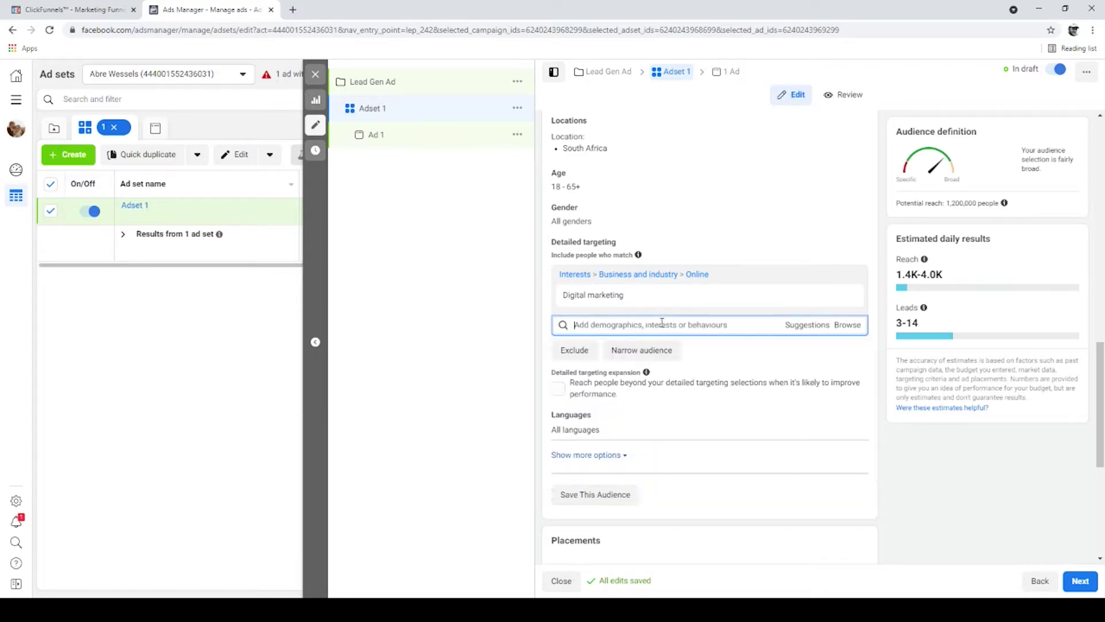
click(551, 293)
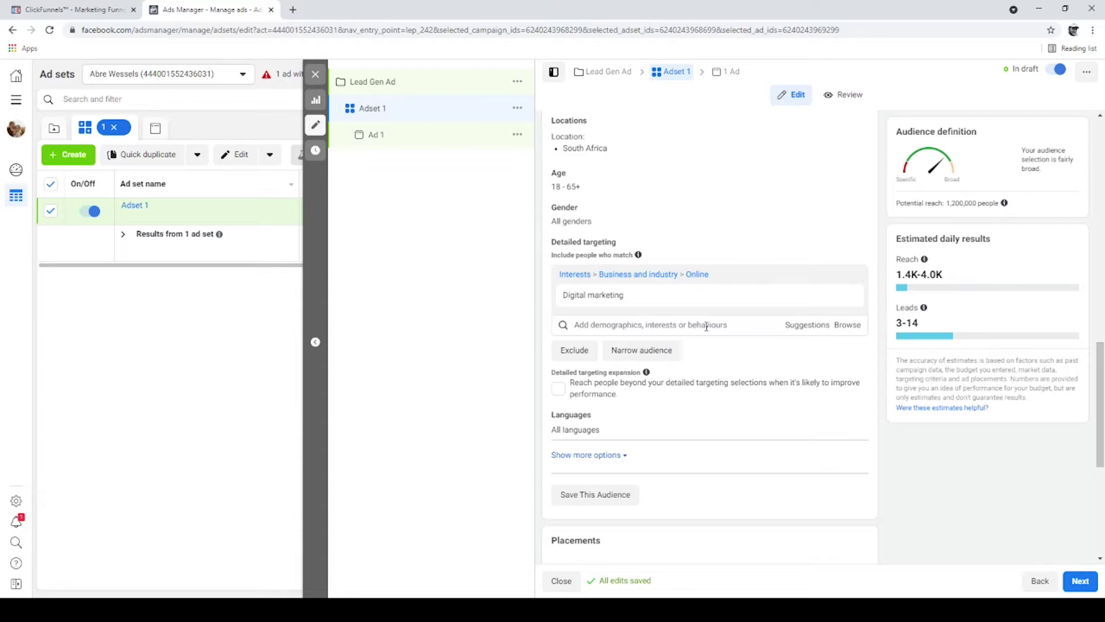
- Search the detailed targeting options for small business and business owner interests, and clear the search without adding any
click(743, 325)
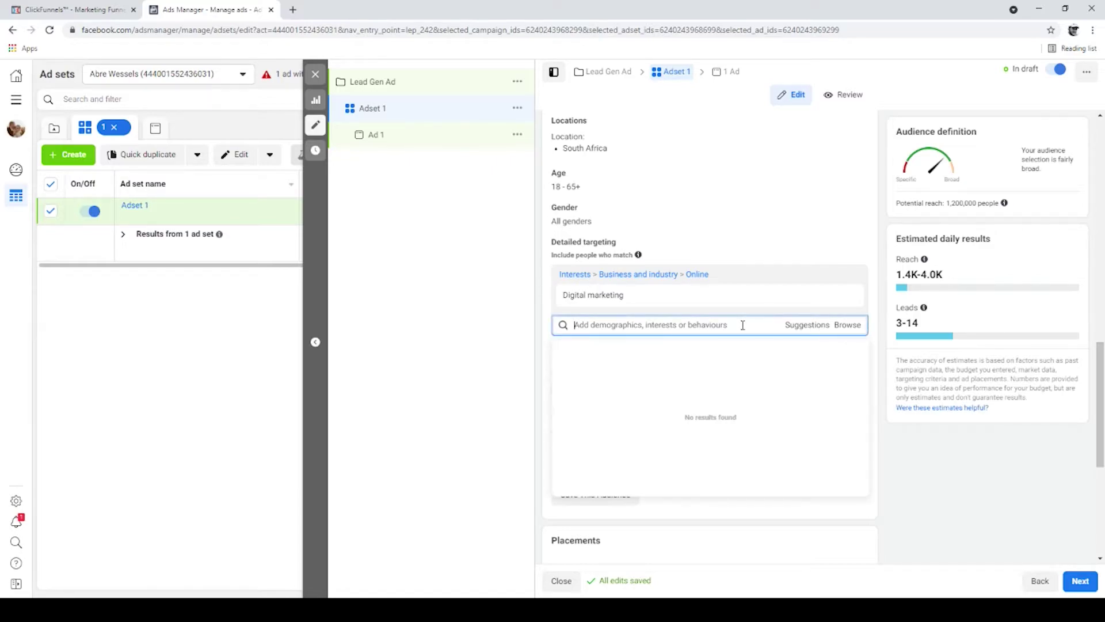
text(smal)
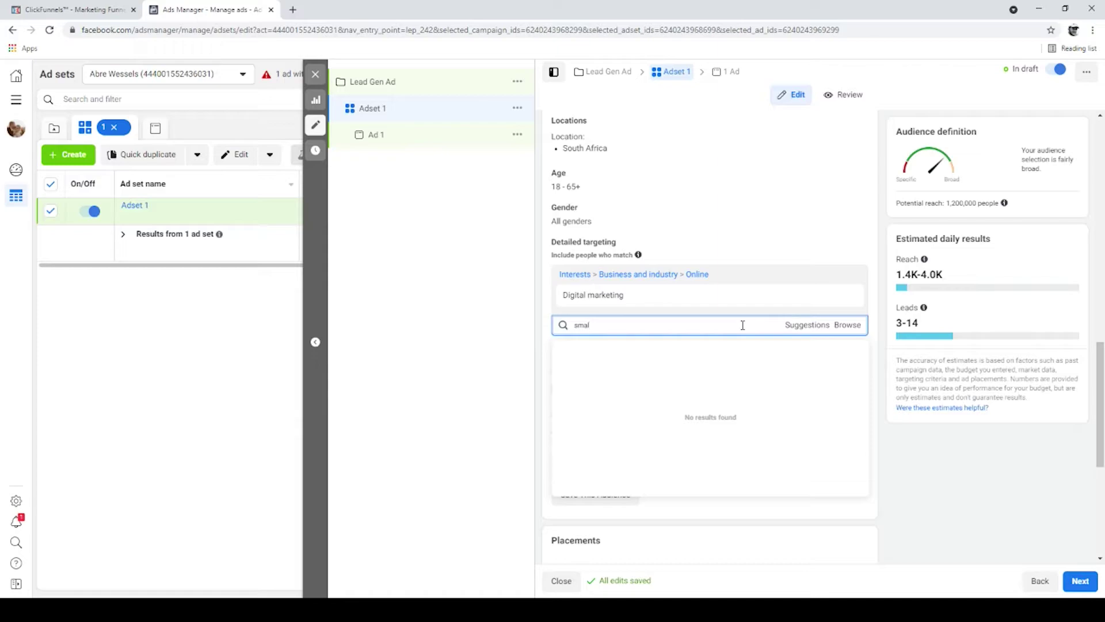
text(l)
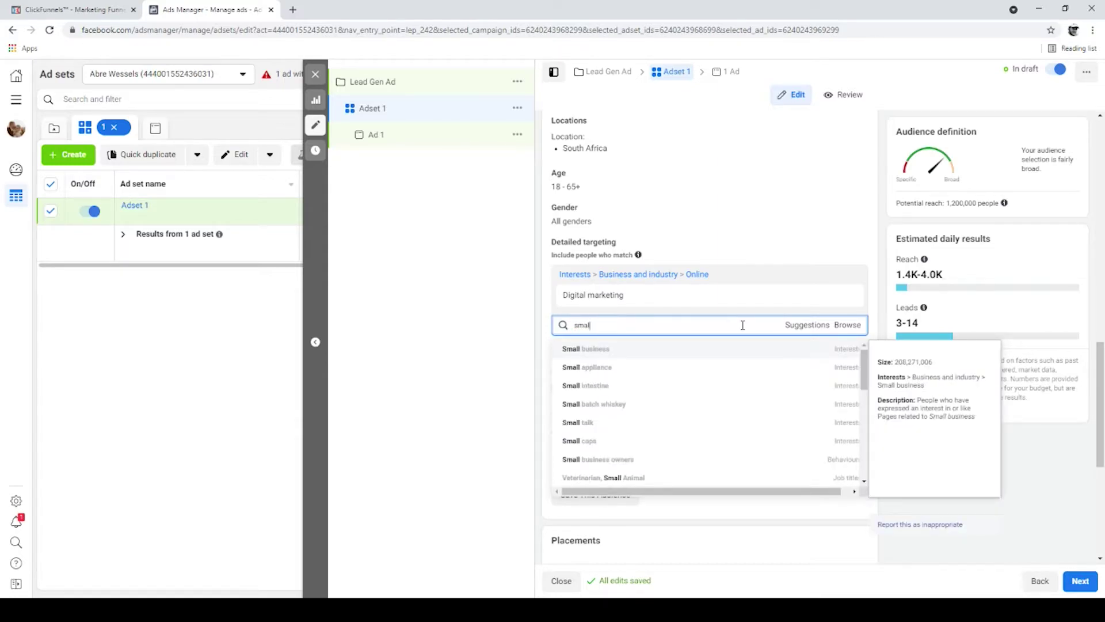
key(BackSpace)
key(BackSpace)
key(BackSpace)
key(BackSpace)
key(BackSpace)
text(busi)
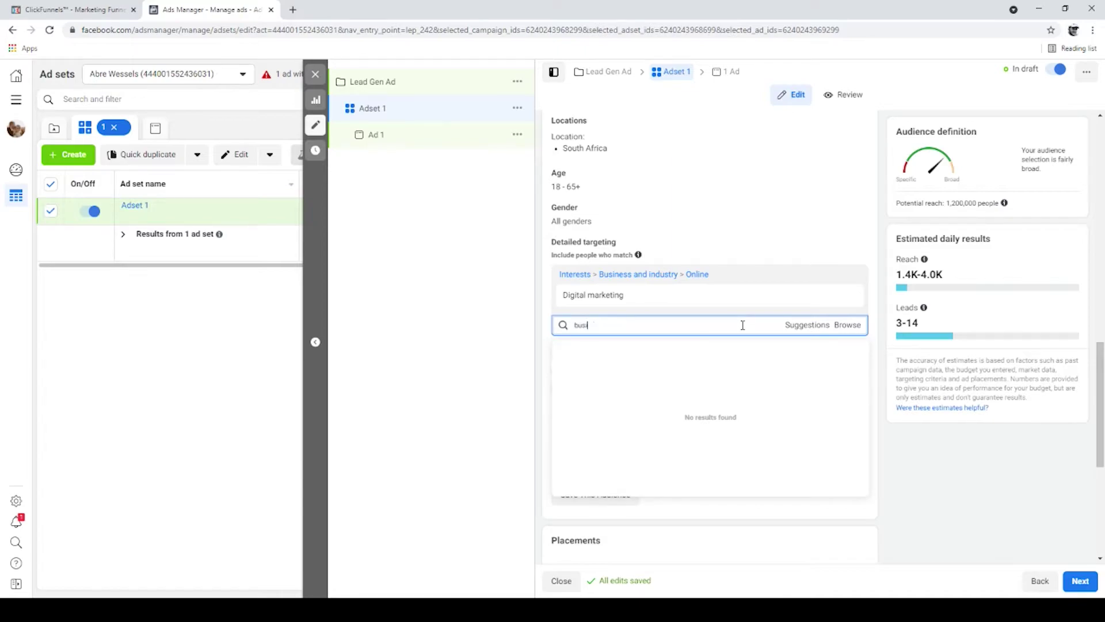
text(nes owne)
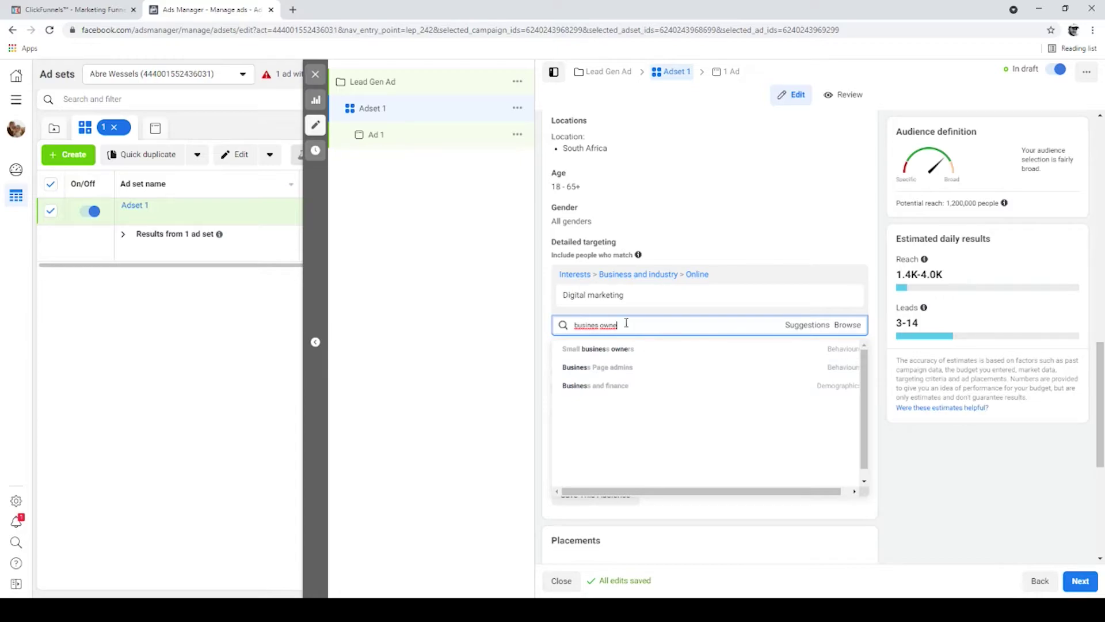
drag(625, 324, 571, 326)
key(BackSpace)
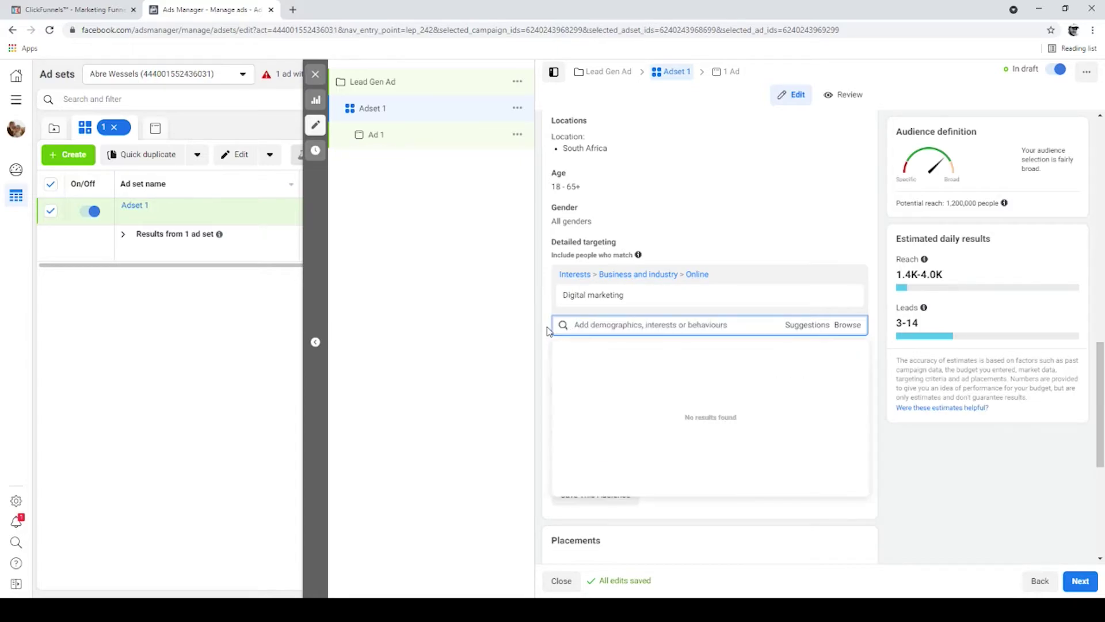
click(551, 298)
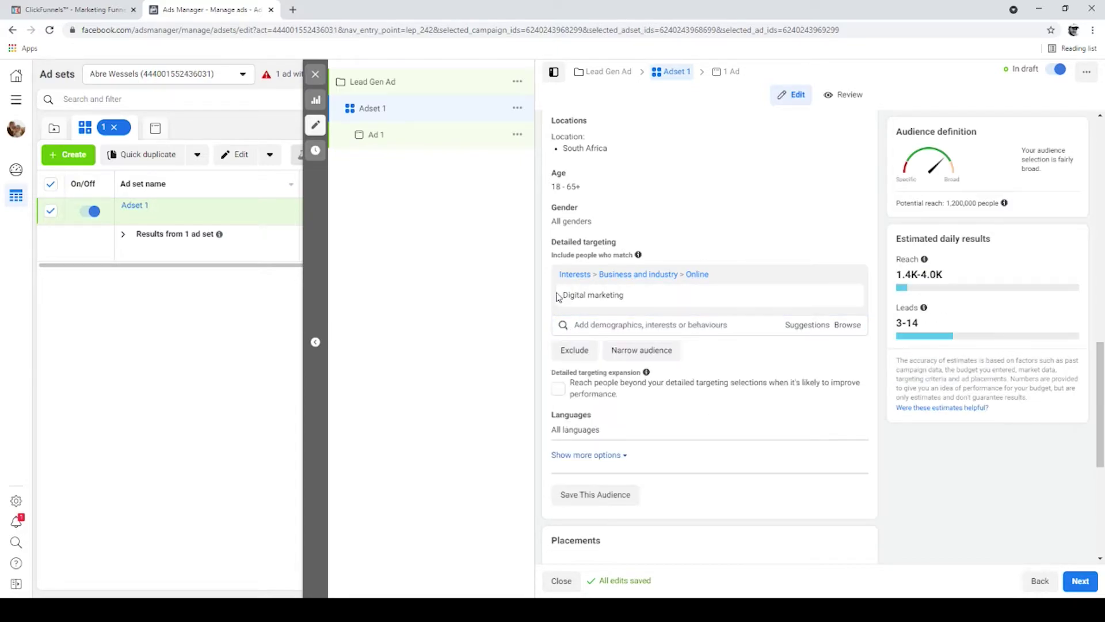
- Edit the audience's locations and target people living in this location for South Africa
mouse_move(731, 308)
mouse_move(621, 242)
scroll(681, 374, up, 2)
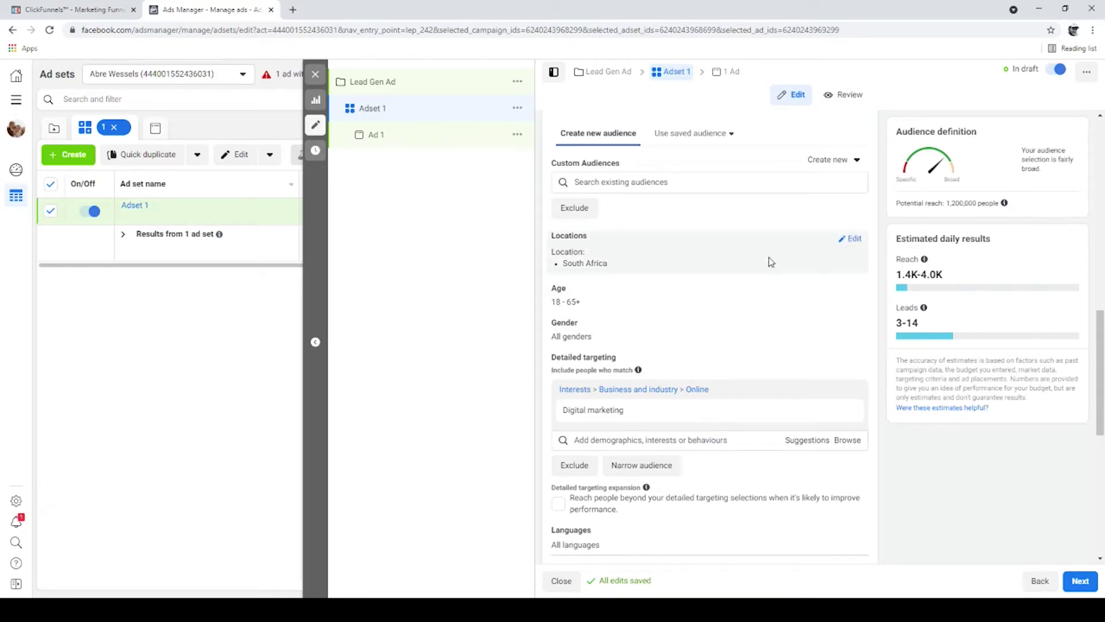
click(849, 267)
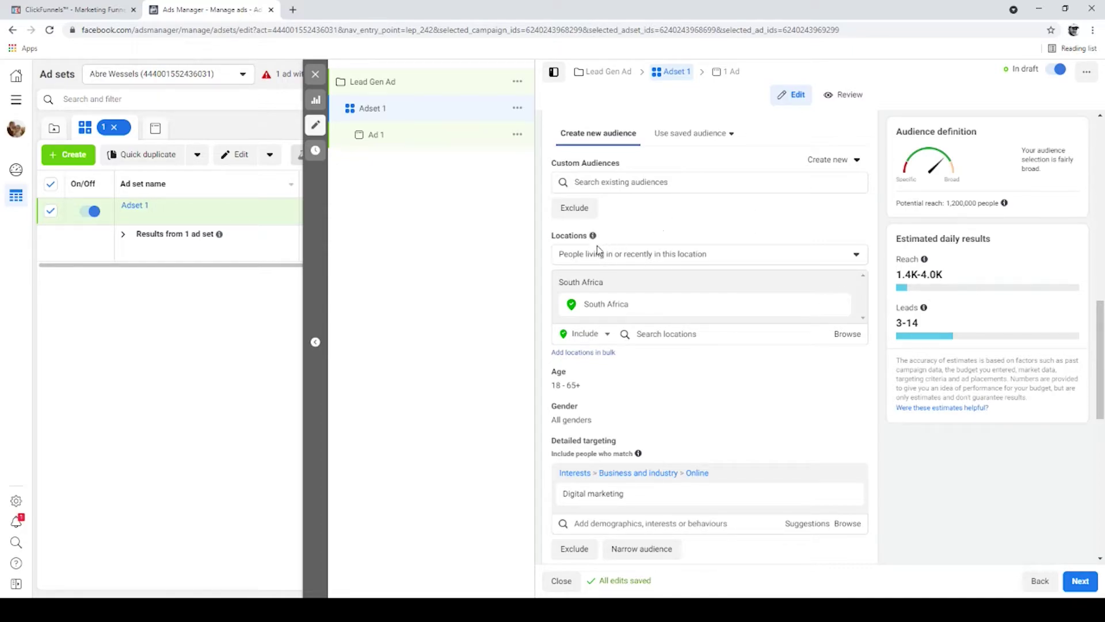
click(855, 255)
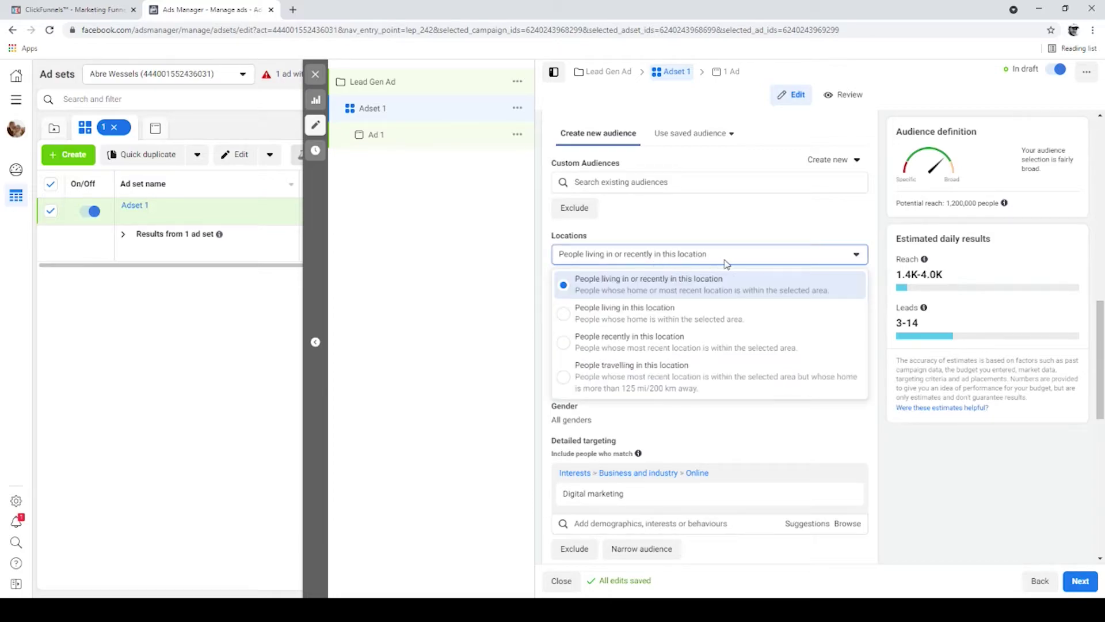
click(630, 321)
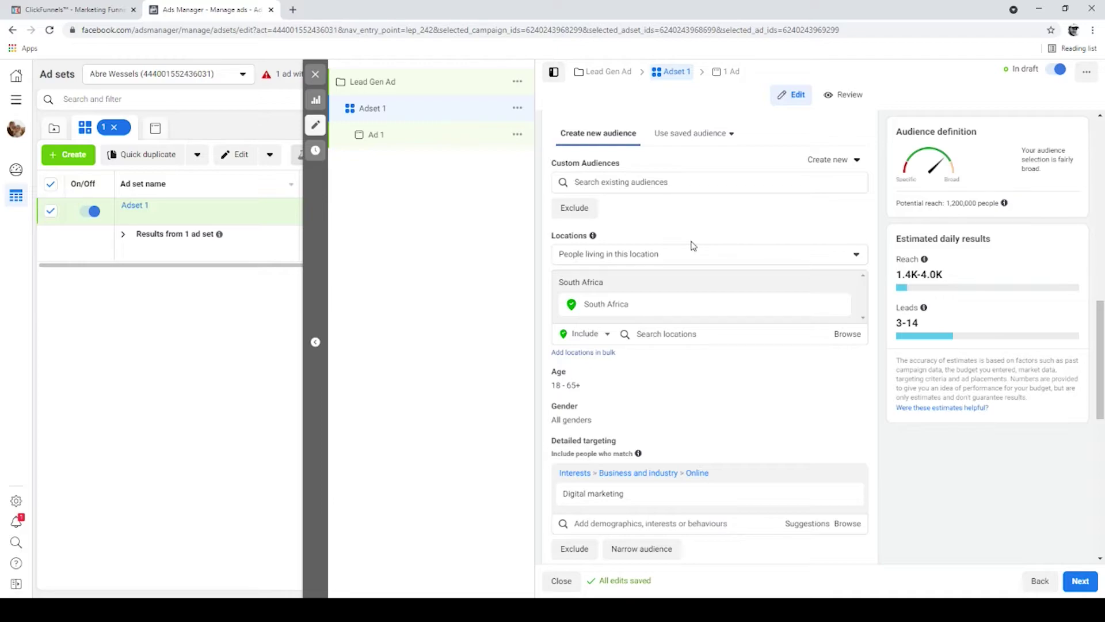
- Try manual placements for the ad set and switch back to automatic placements
scroll(693, 245, down, 7)
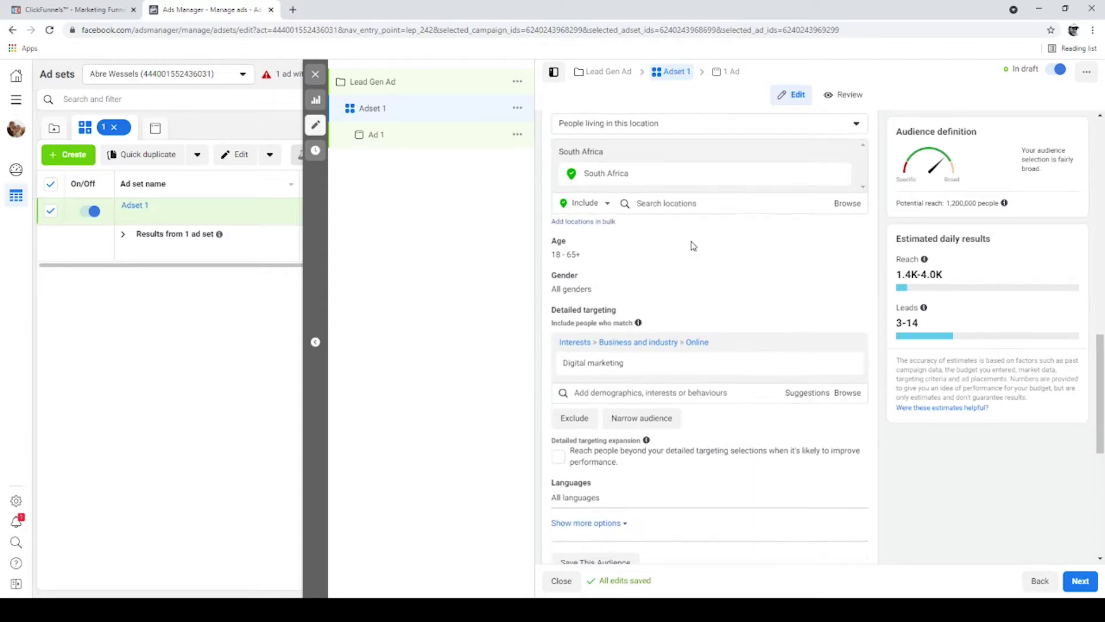
scroll(693, 245, down, 2)
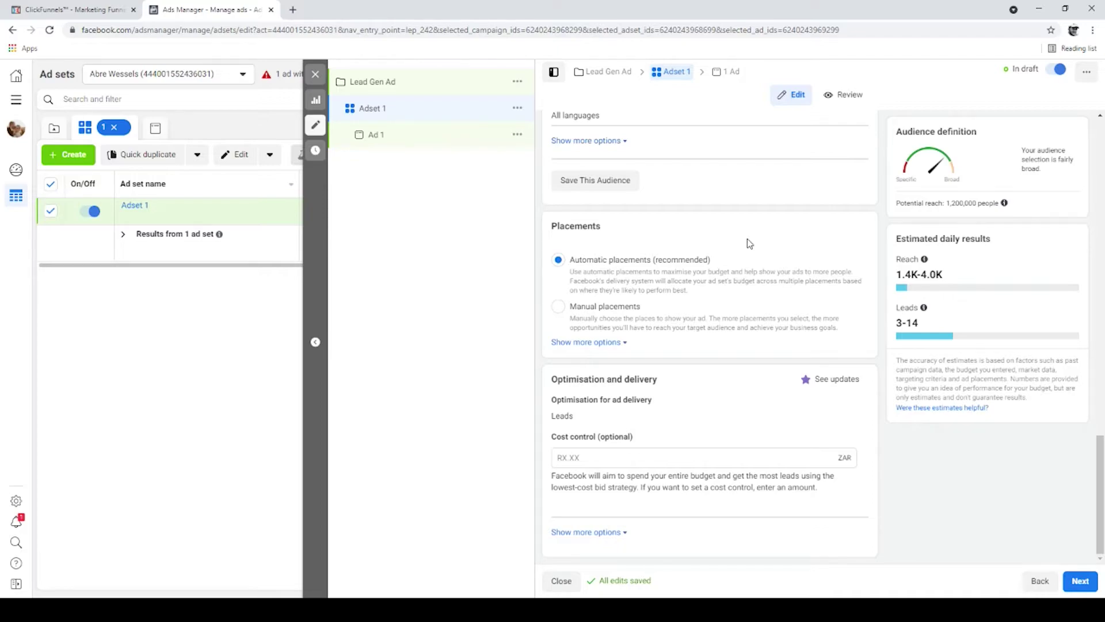
click(558, 306)
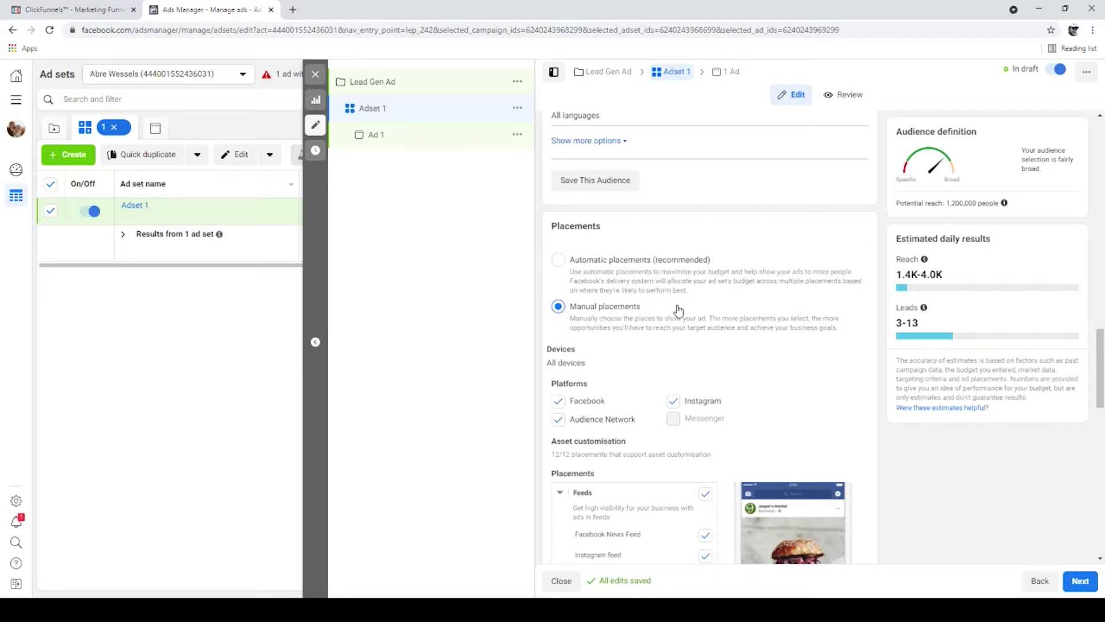
click(558, 260)
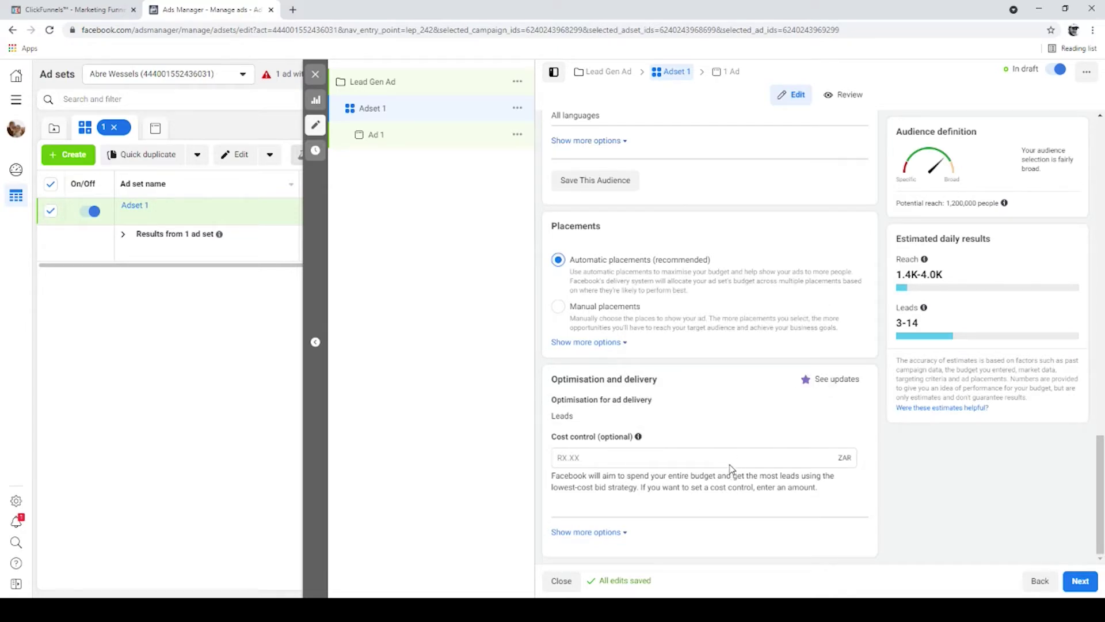
- Continue to the Ad 1 settings and start creating a new instant form for the ad
click(1090, 581)
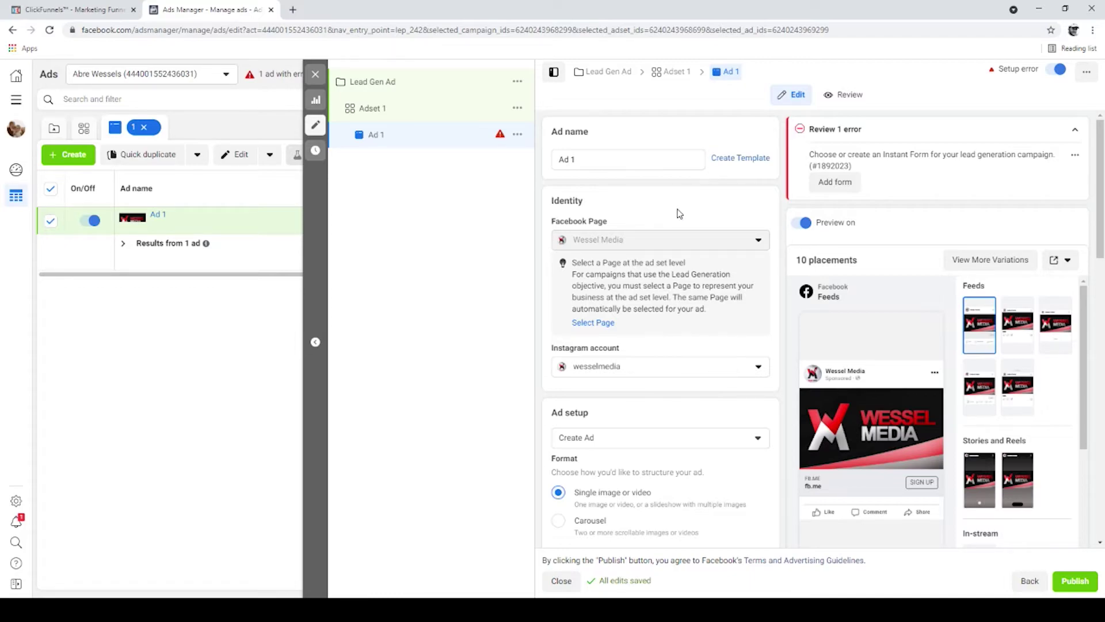
scroll(671, 300, down, 2)
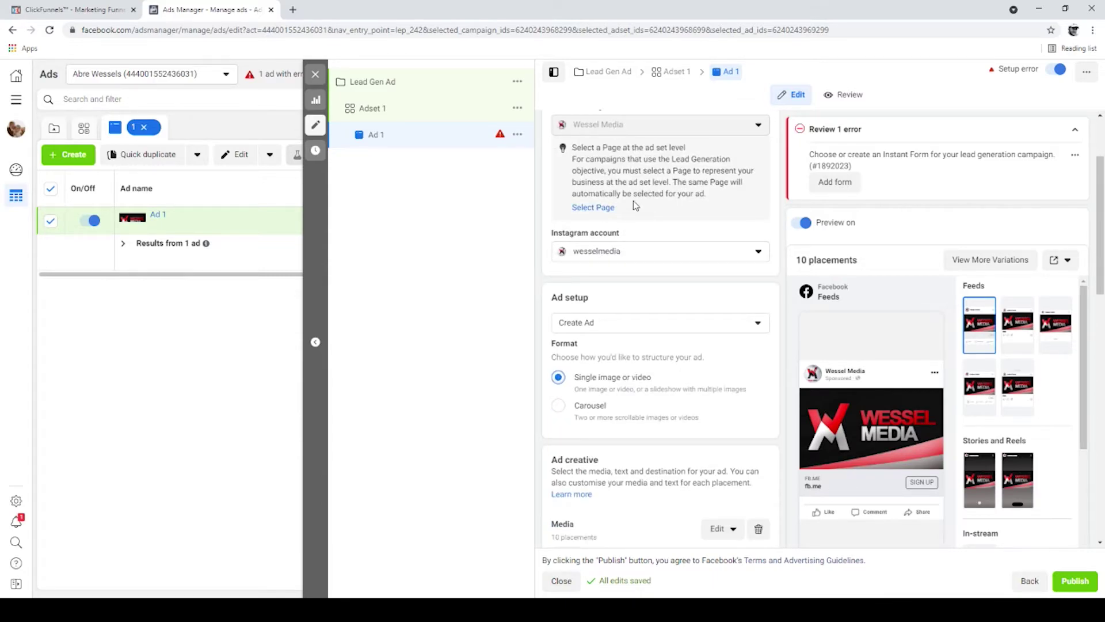
scroll(639, 311, down, 1)
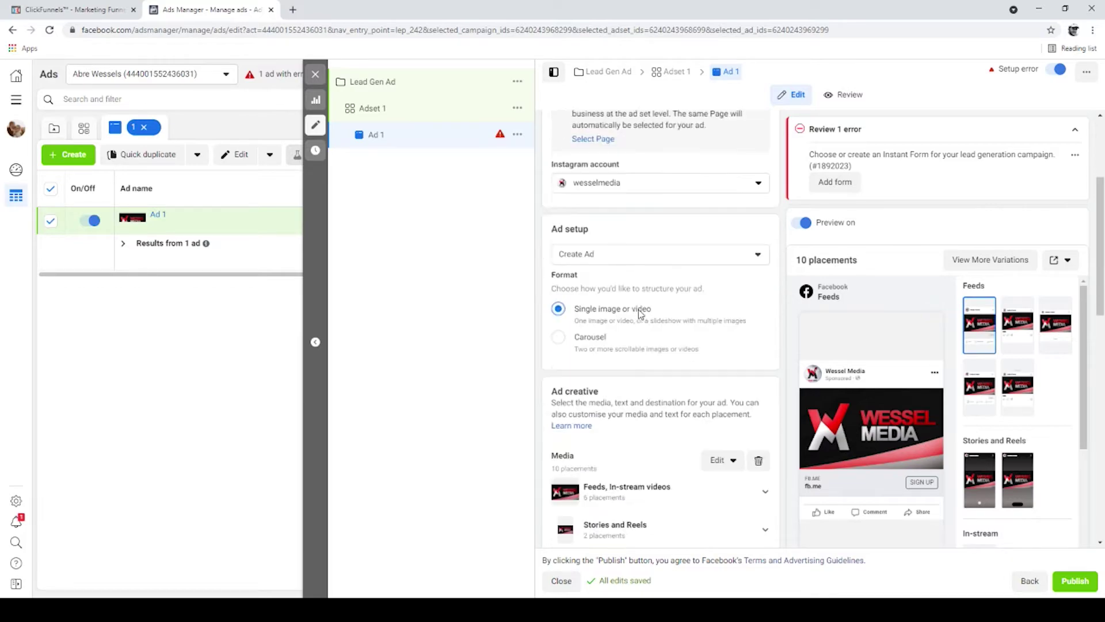
scroll(639, 311, down, 8)
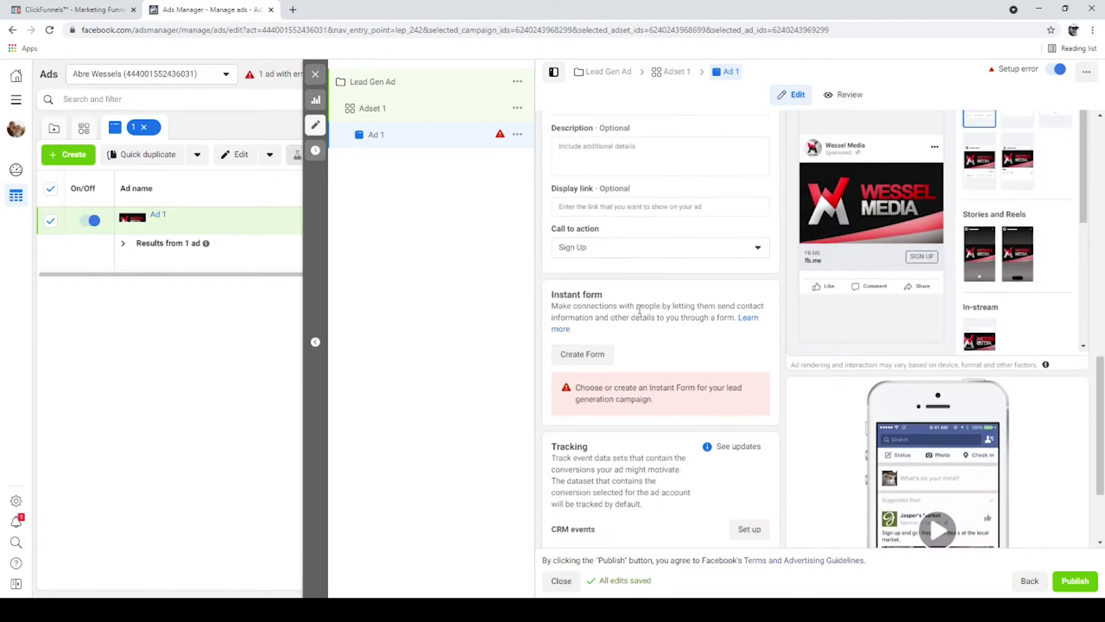
click(599, 354)
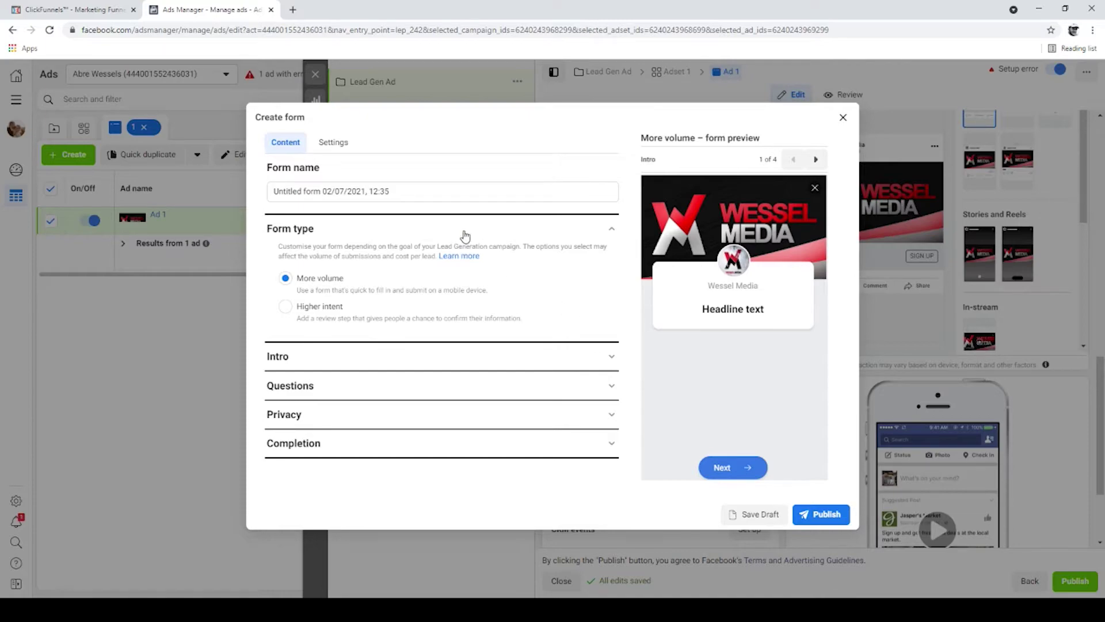
- Replace the instant form's default name with "Wessel Media 1"
click(400, 193)
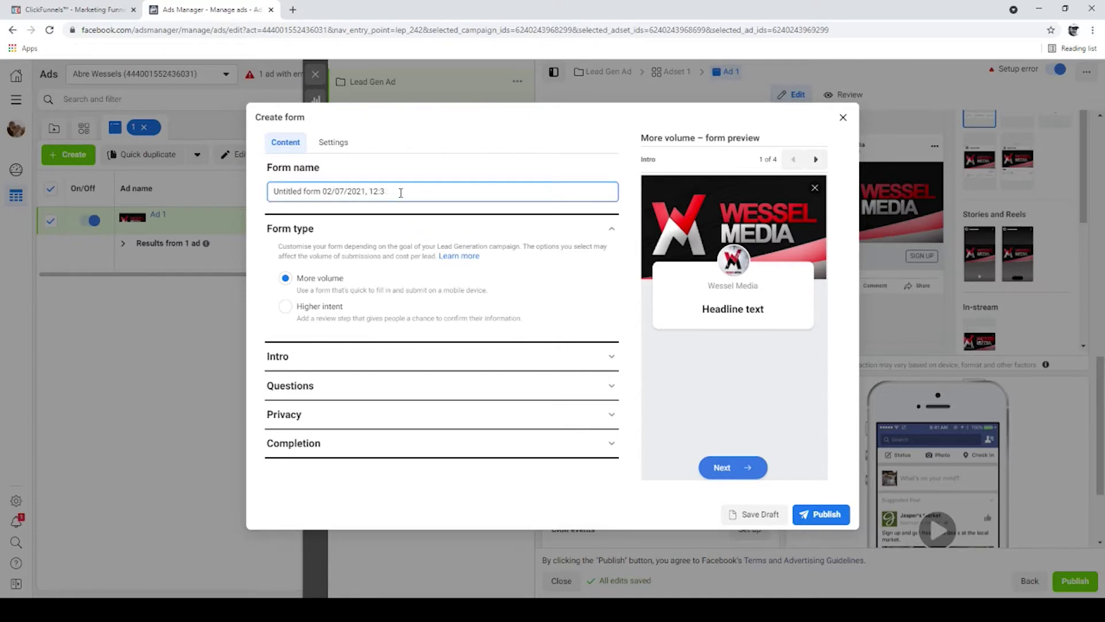
key(BackSpace)
key(BackSpace)
key(BackSpace)
key(BackSpace)
key(BackSpace)
key(BackSpace)
key(BackSpace)
key(BackSpace)
key(BackSpace)
key(BackSpace)
key(BackSpace)
key(BackSpace)
key(BackSpace)
key(BackSpace)
key(BackSpace)
key(BackSpace)
key(BackSpace)
key(BackSpace)
key(BackSpace)
key(BackSpace)
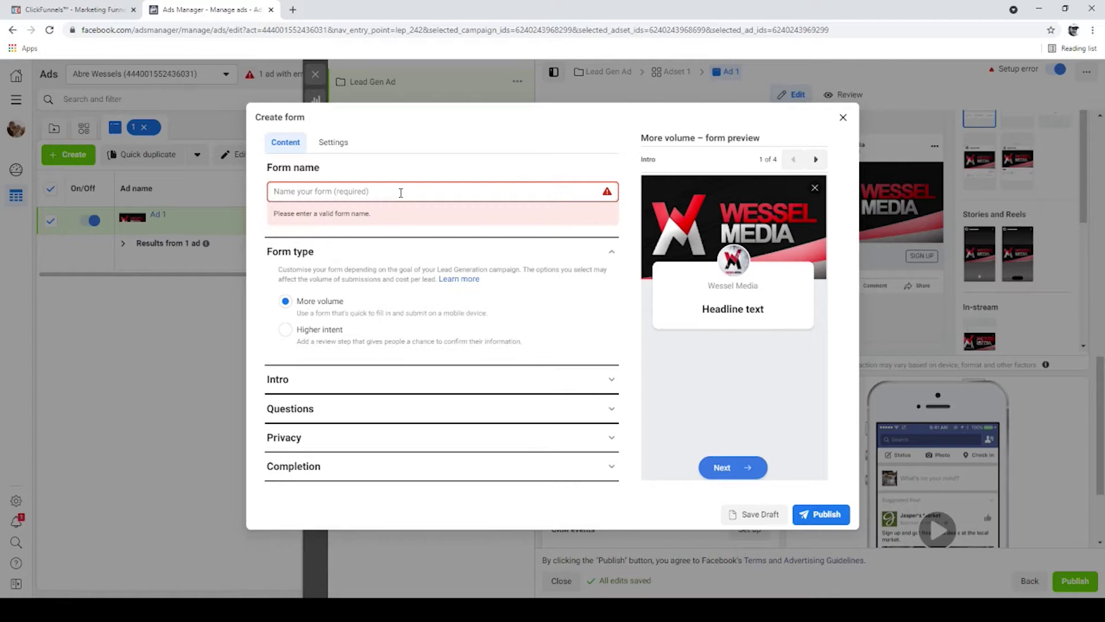
text(Wessel Media )
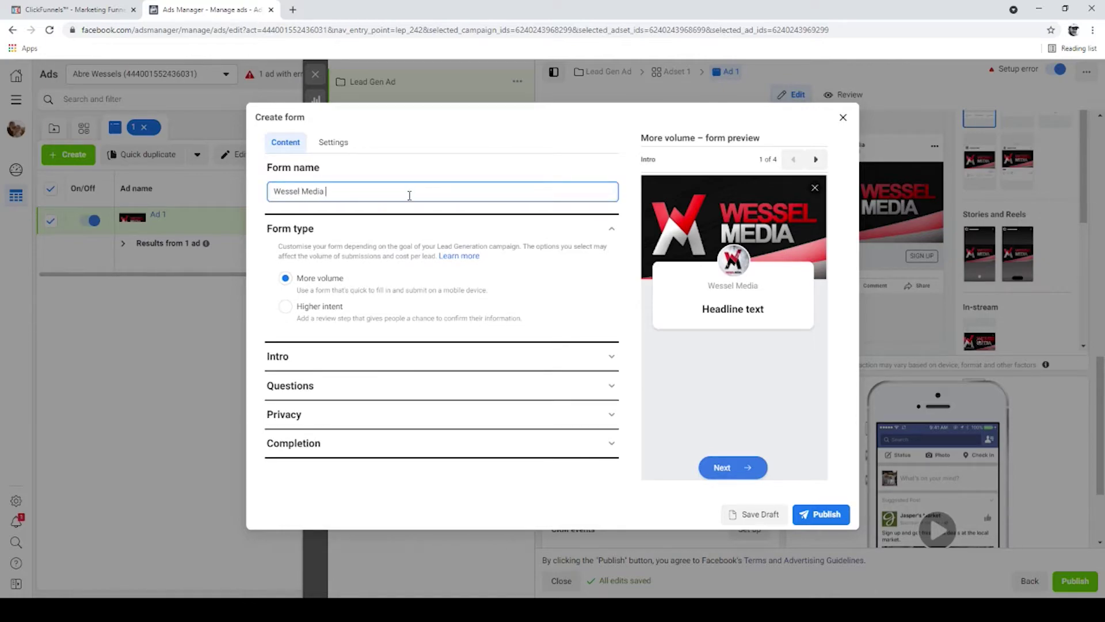
text( 1)
- Open the form's Intro section, check the uploaded image option, and use the image from the ad as background
click(609, 361)
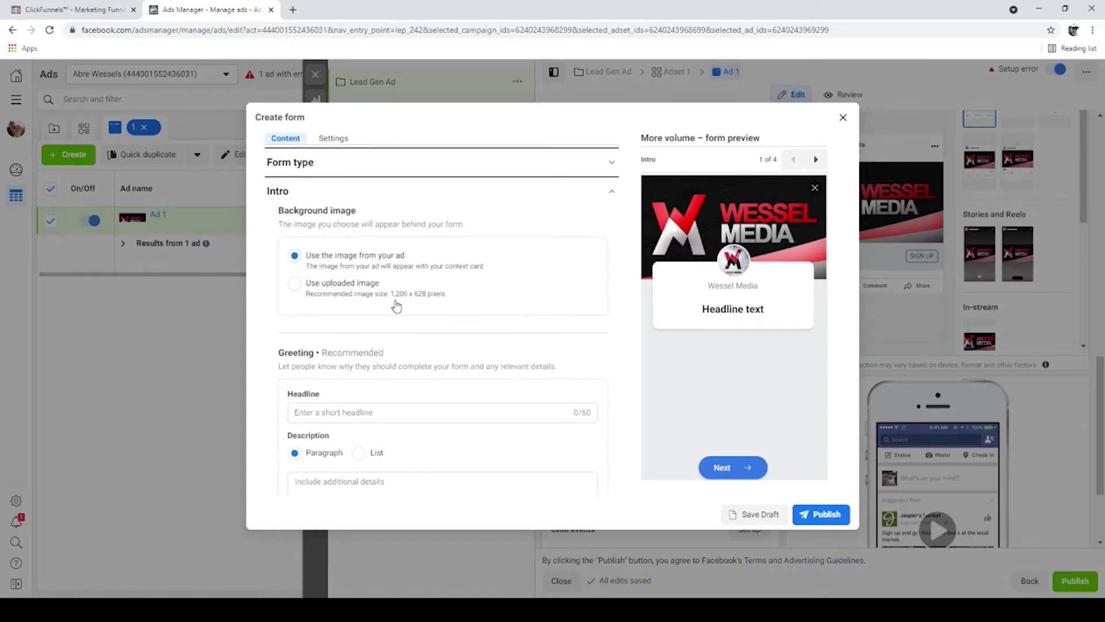
click(324, 295)
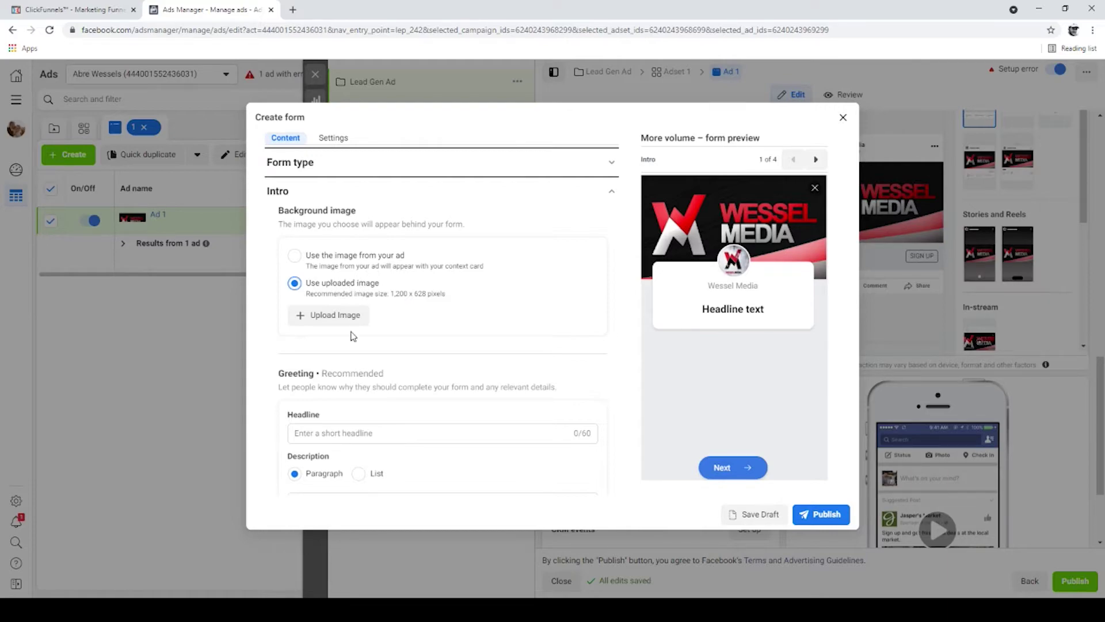
click(318, 264)
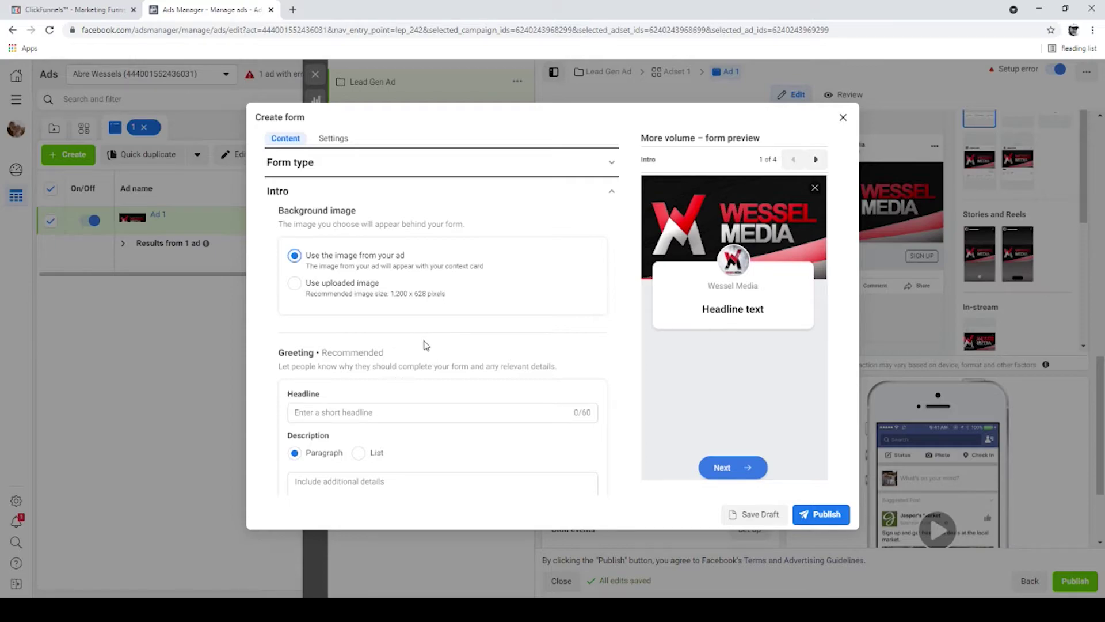
scroll(452, 316, down, 3)
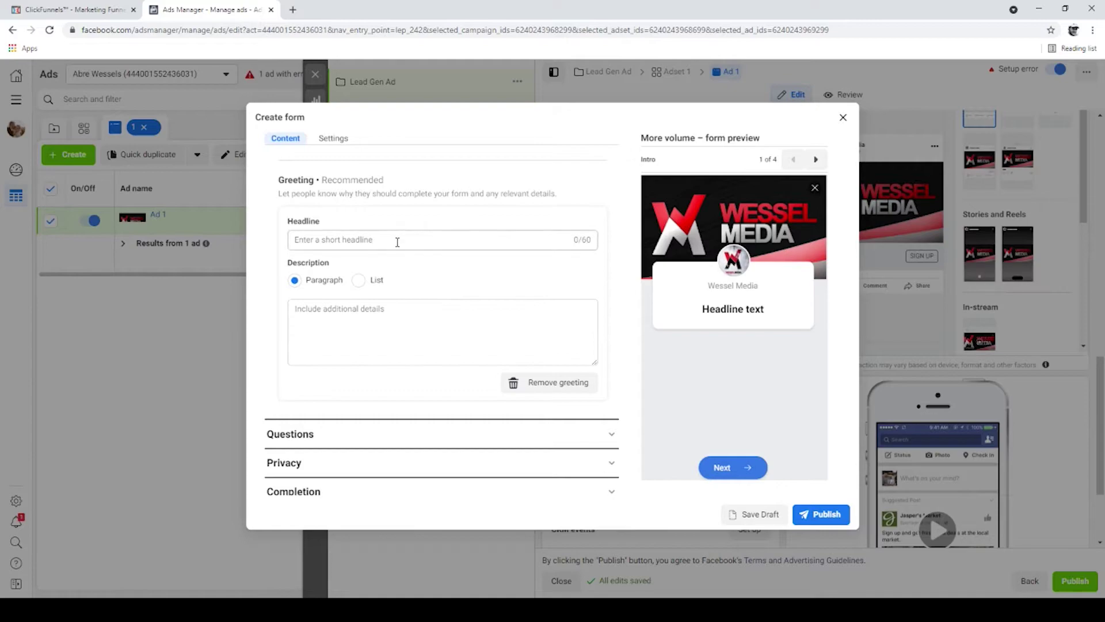
click(397, 241)
text(dhchdh)
text(d)
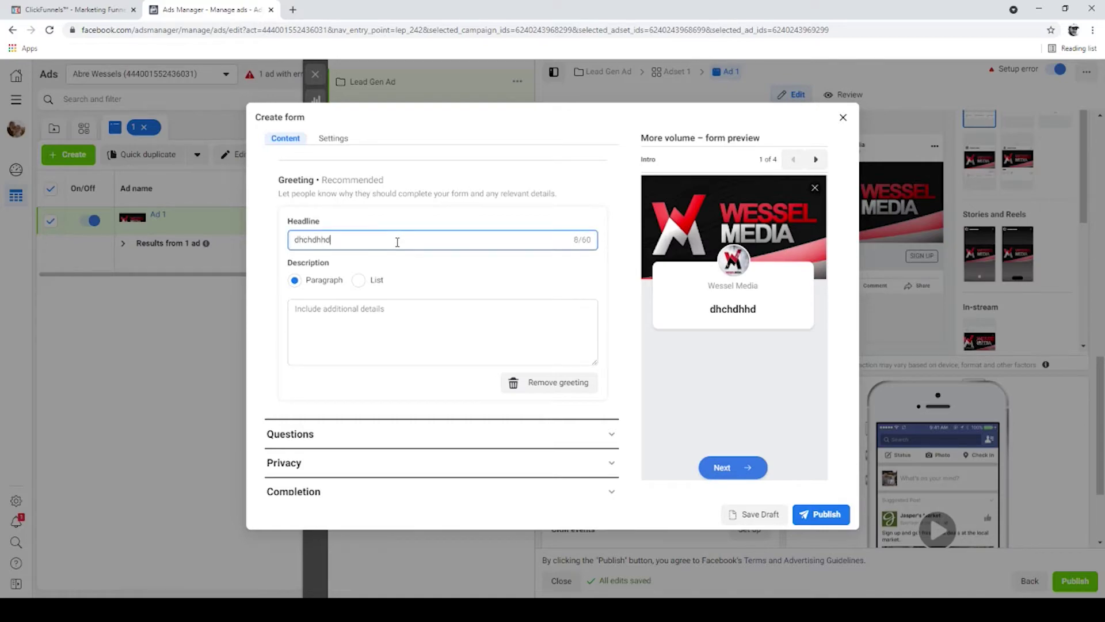
key(BackSpace)
key(BackSpace)
key(BackSpace)
key(BackSpace)
key(BackSpace)
key(BackSpace)
key(BackSpace)
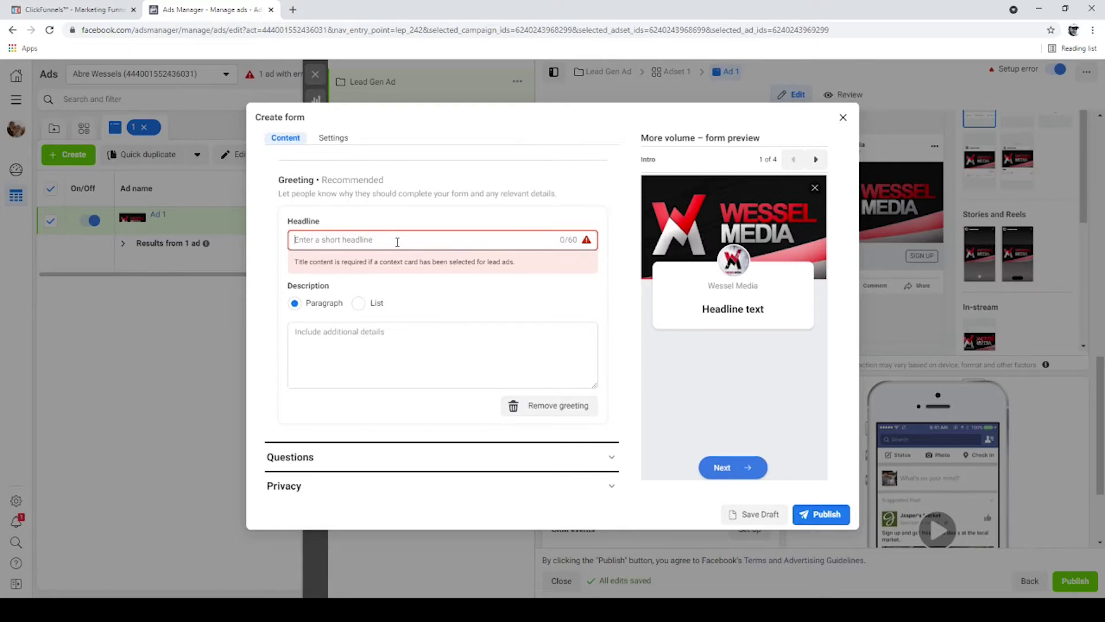
- Set the form greeting's headline to "Perfect lead Generation Guide. Instant Access"
text(Perfect )
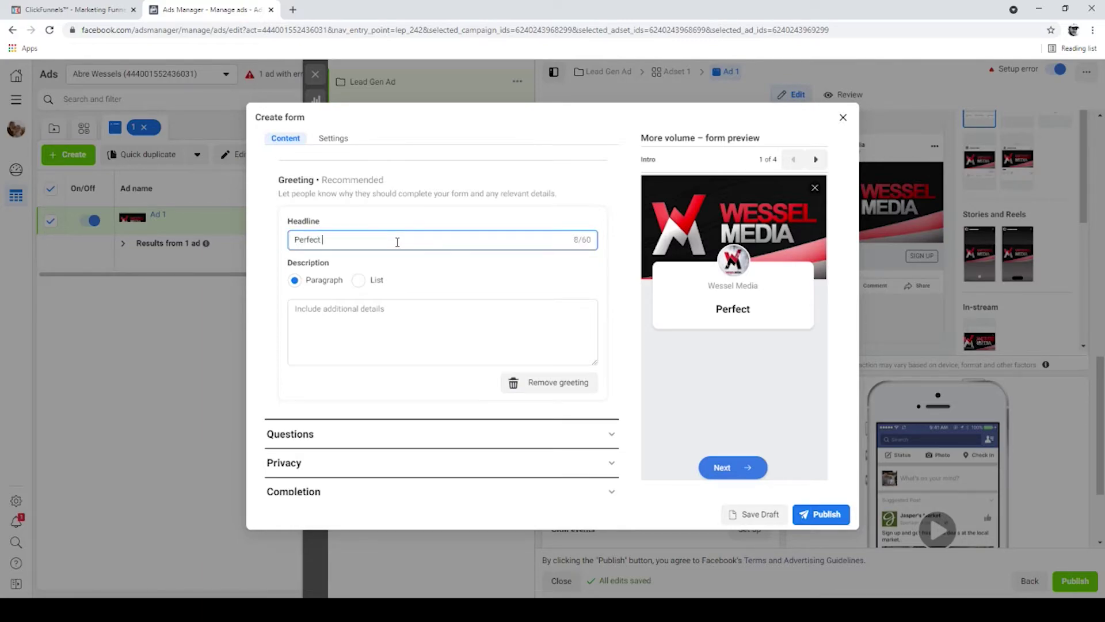
text(lead Gene)
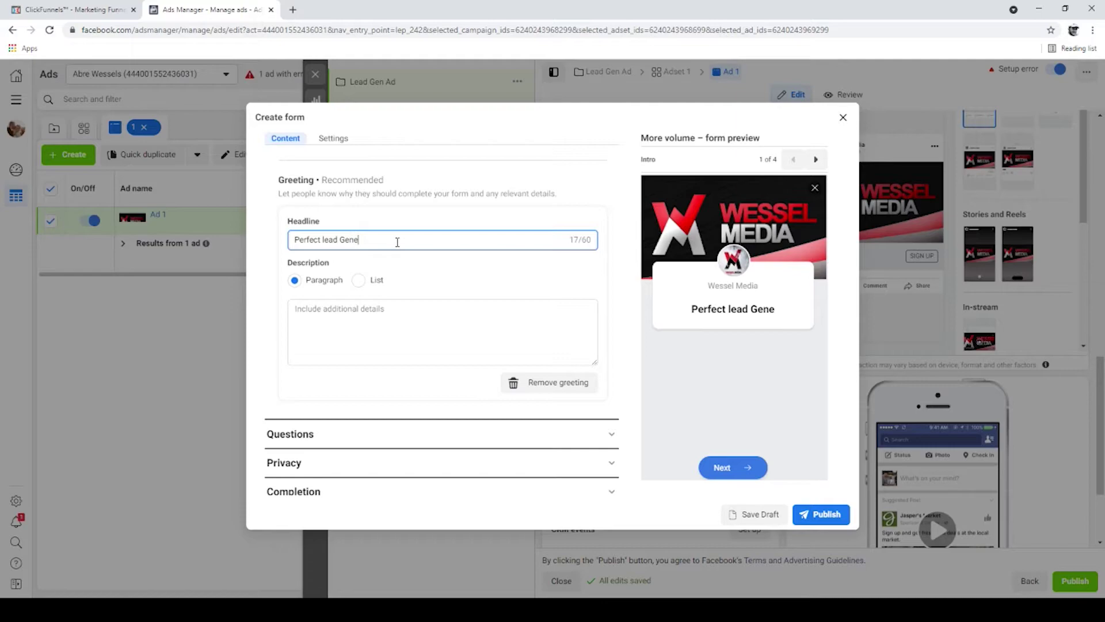
text(ration G)
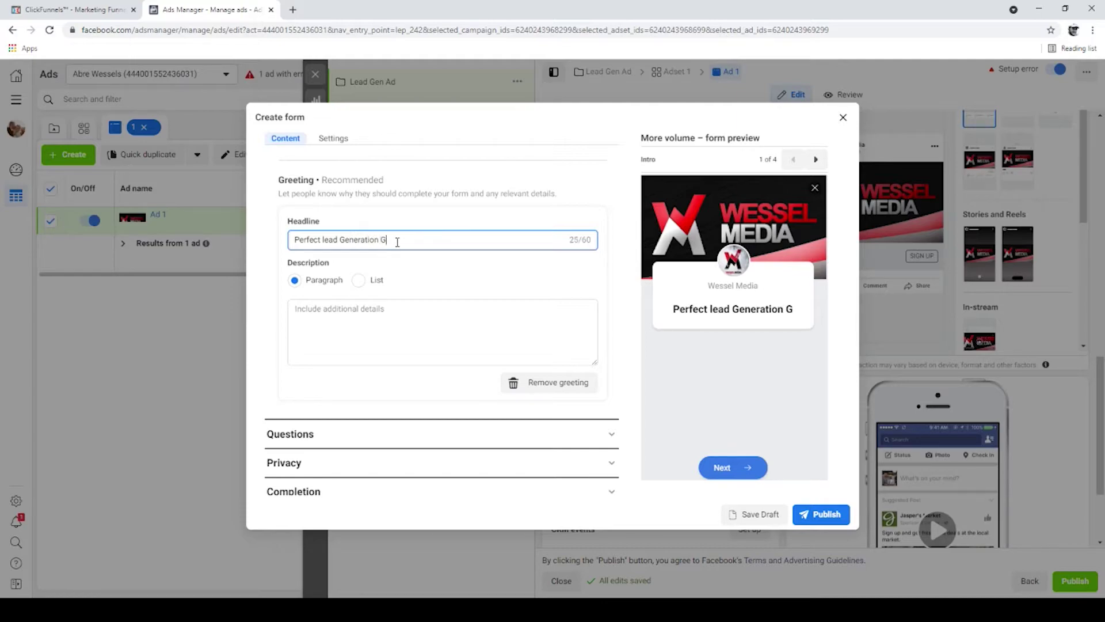
text(uide)
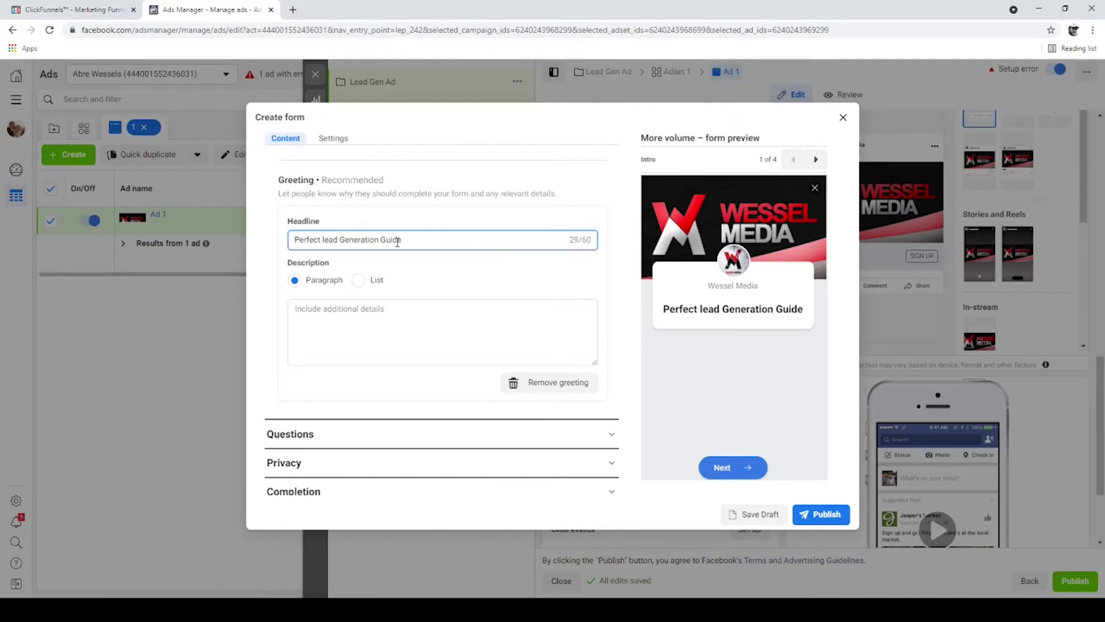
text(. Intant)
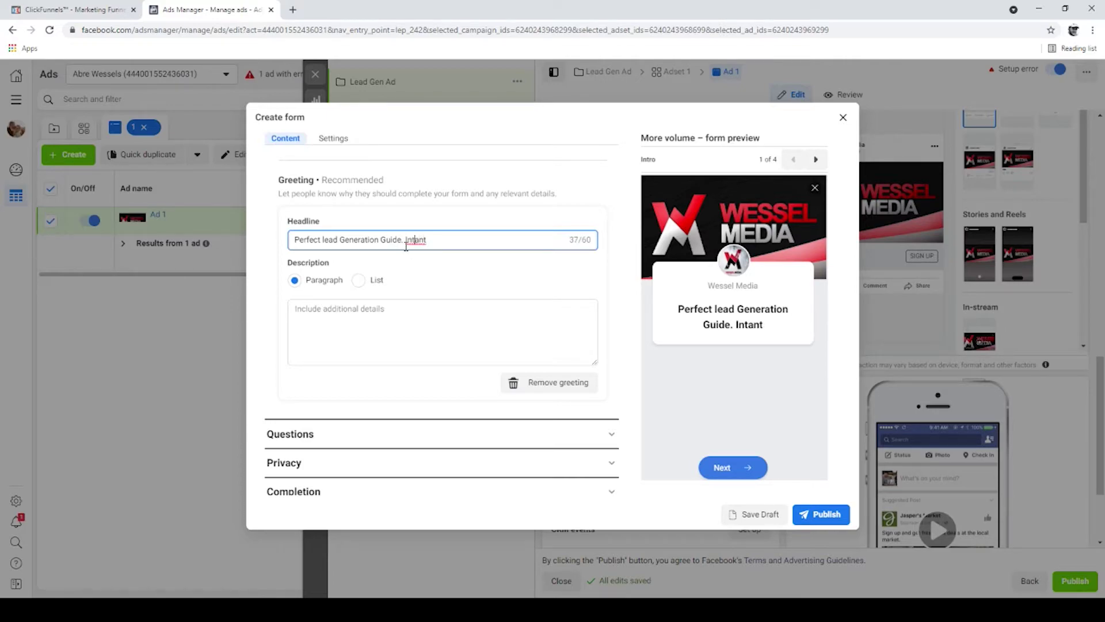
key(BackSpace)
key(BackSpace)
key(BackSpace)
key(BackSpace)
text(stant Access)
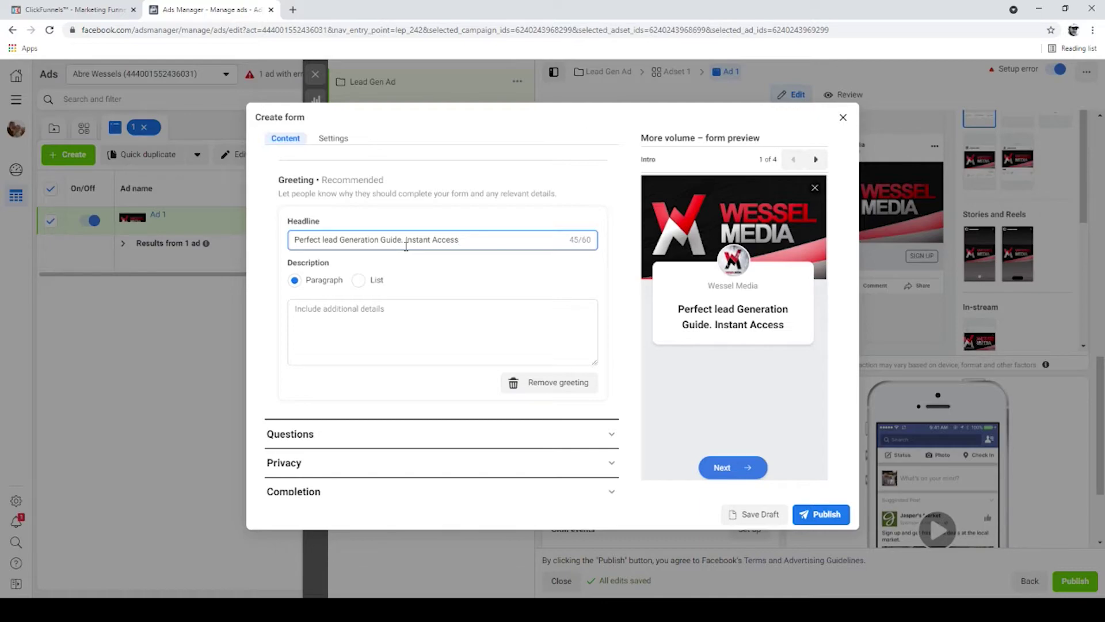
- Extend the greeting headline to read "Perfect lead Generation Guide. Get Instant Access Now!"
click(405, 241)
text(Get)
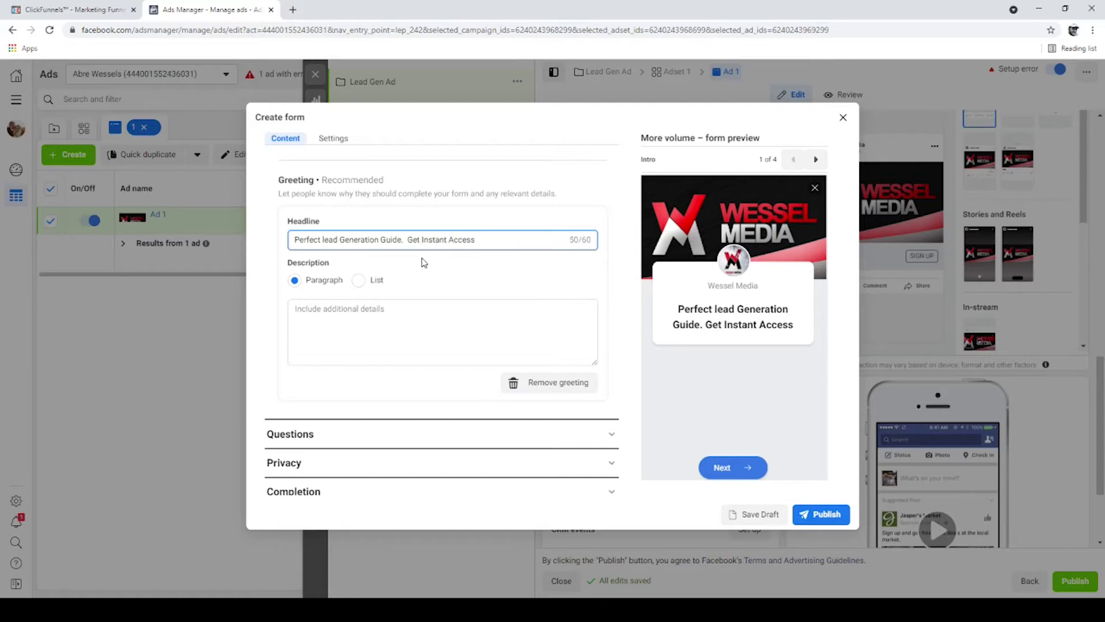
click(490, 242)
text(Now!)
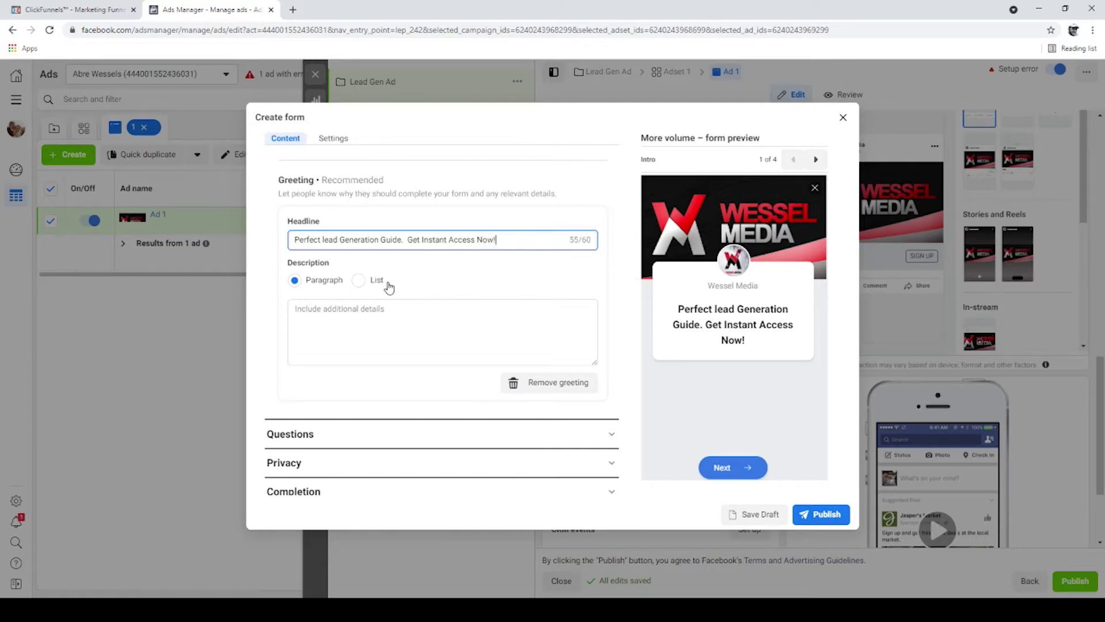
click(399, 314)
text(eeee)
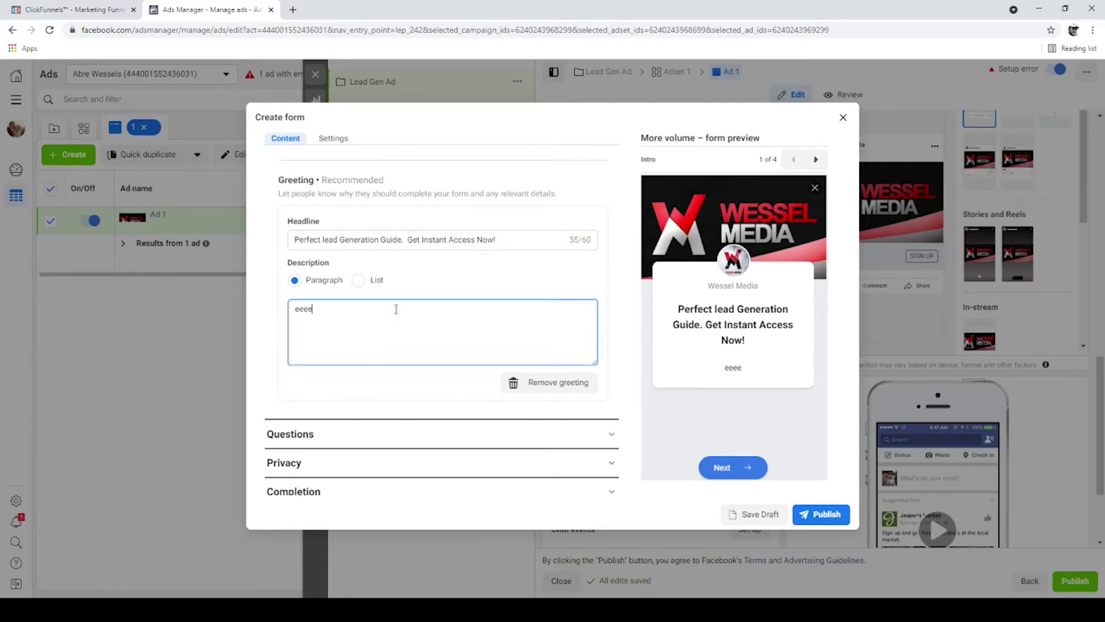
text(eeeeeee)
key(BackSpace)
key(BackSpace)
key(BackSpace)
key(BackSpace)
key(BackSpace)
key(BackSpace)
key(BackSpace)
key(BackSpace)
key(BackSpace)
key(BackSpace)
key(BackSpace)
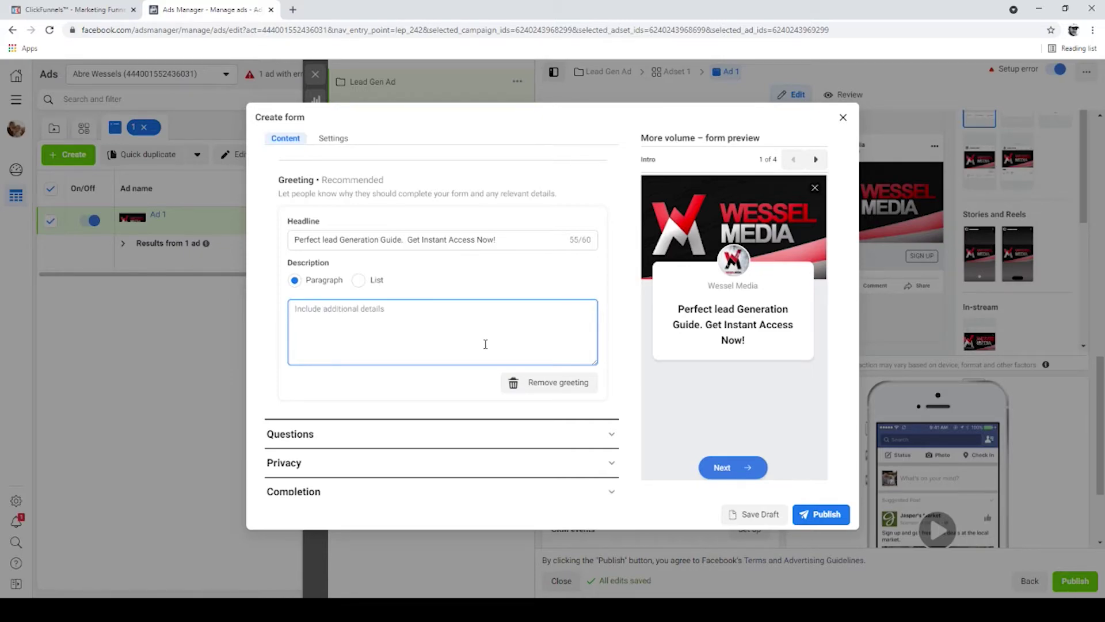
- Expand the form's Questions section and add Phone number from the contact fields to the prefill questions
scroll(482, 357, down, 1)
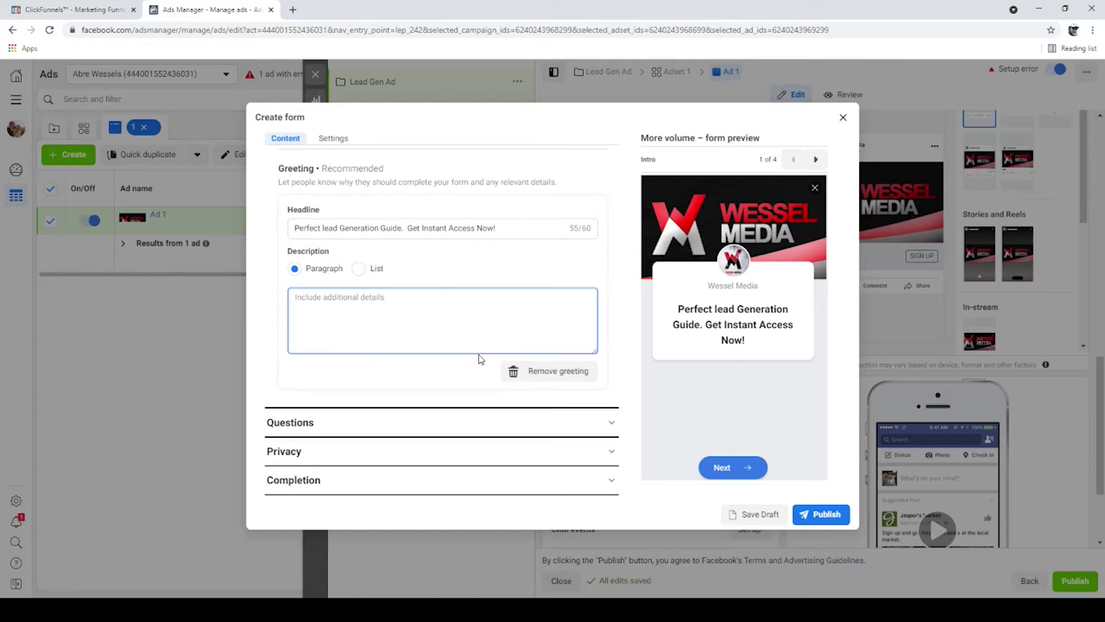
click(607, 426)
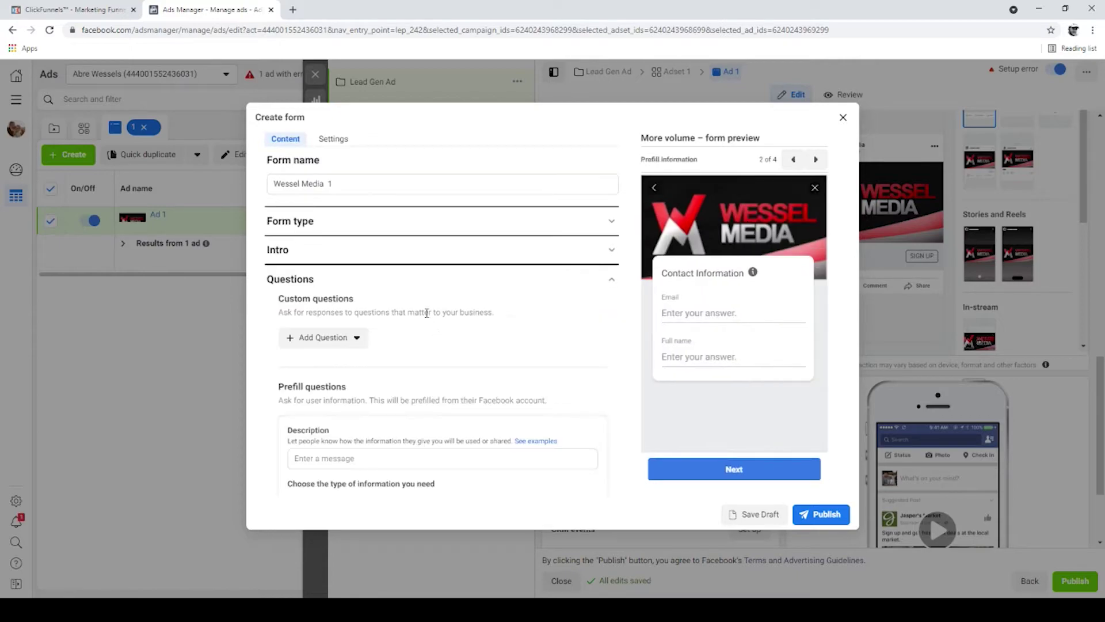
scroll(425, 311, down, 3)
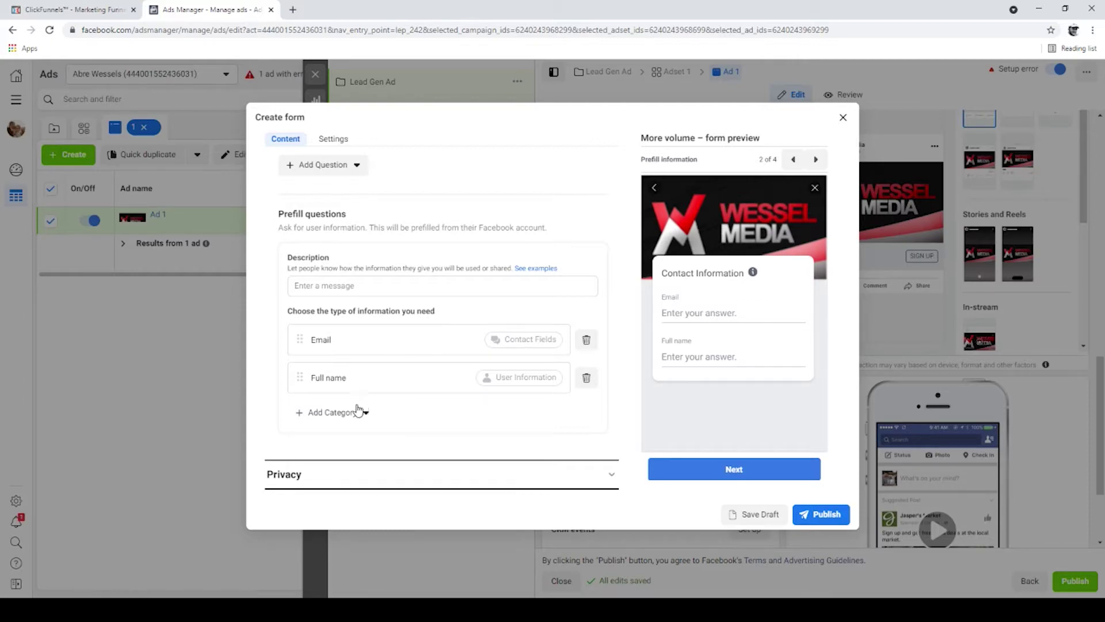
click(337, 414)
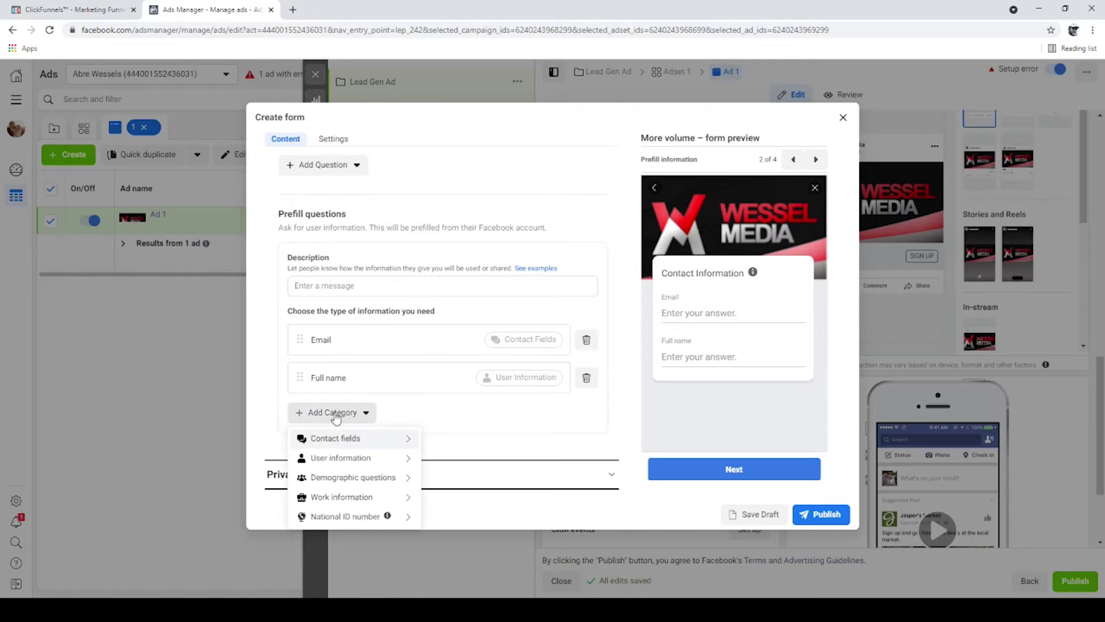
mouse_move(372, 459)
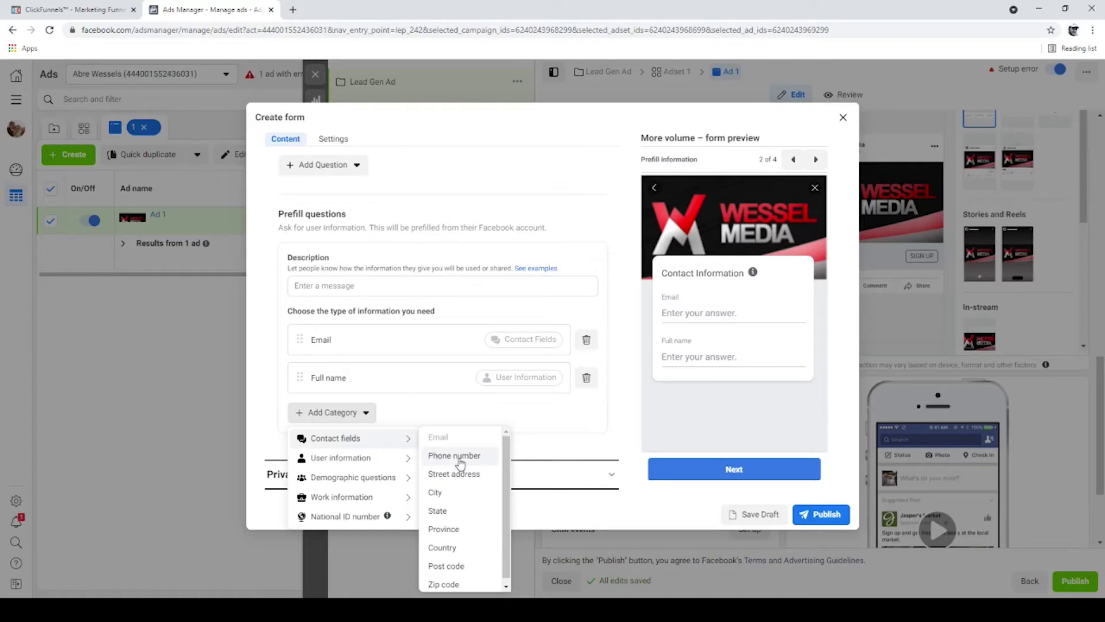
click(455, 455)
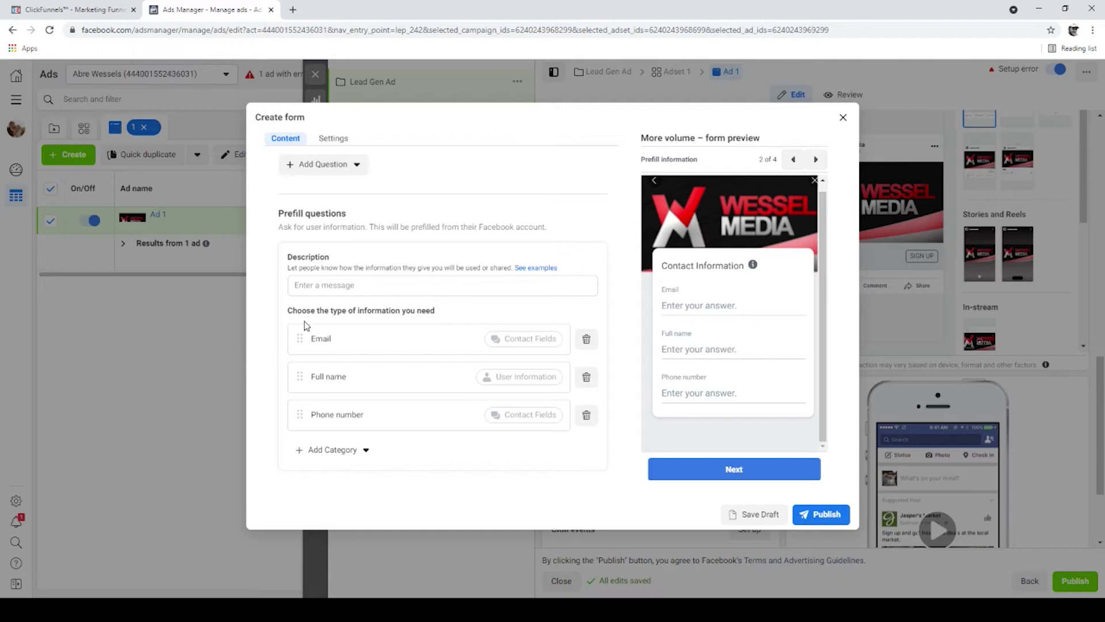
click(347, 286)
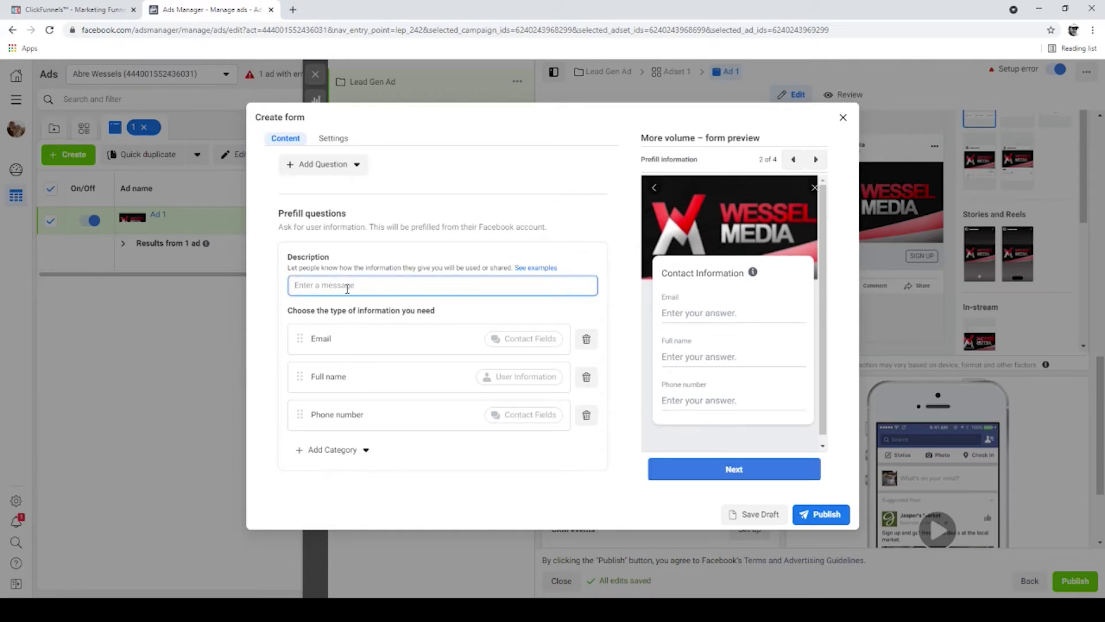
text(dddddd)
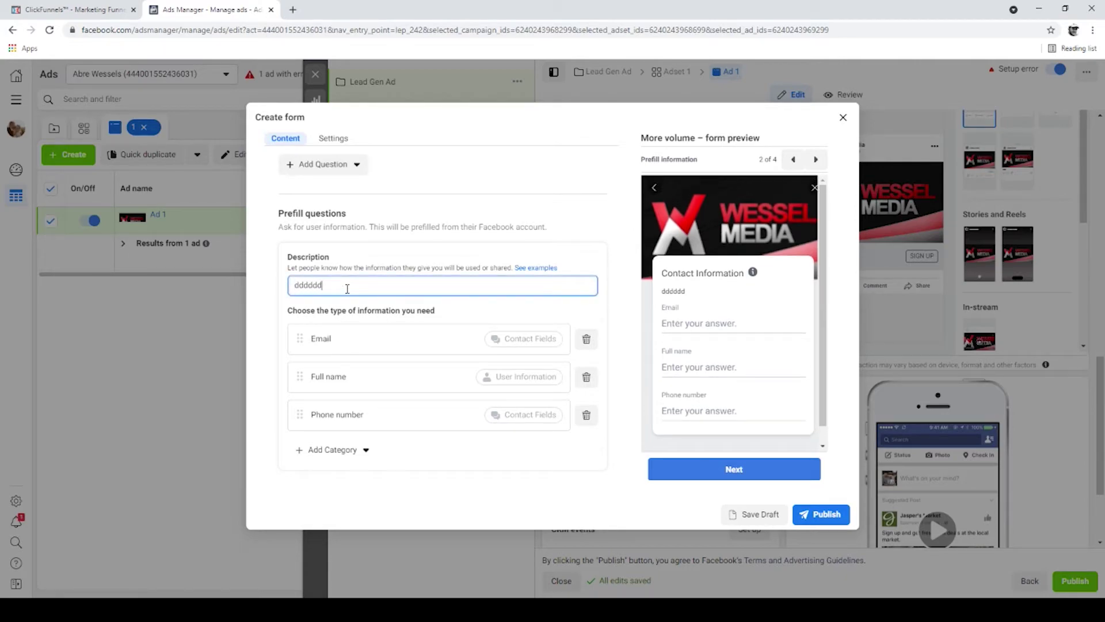
key(BackSpace)
key(BackSpace)
key(BackSpace)
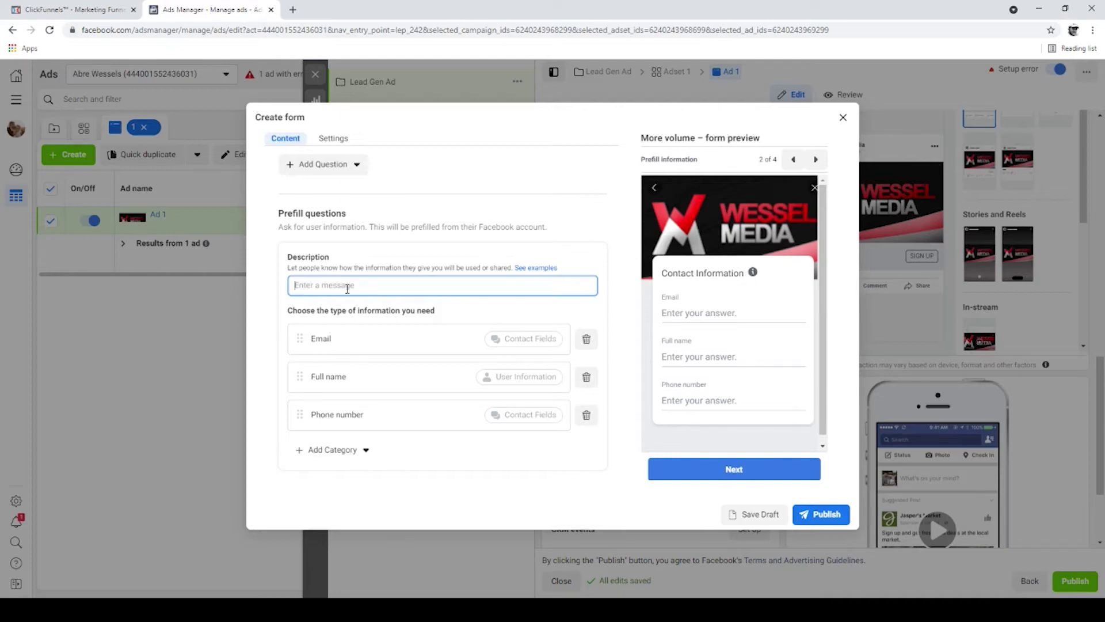
click(286, 267)
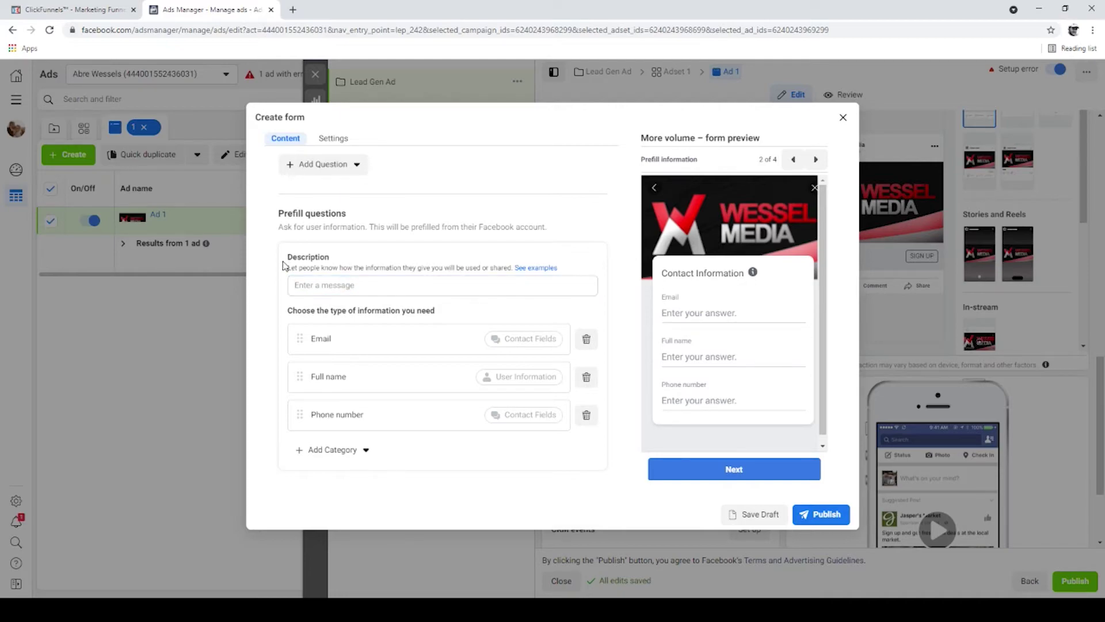
- Review the link and link text fields in the form's Privacy section, leaving them blank, and collapse the section
scroll(391, 325, down, 1)
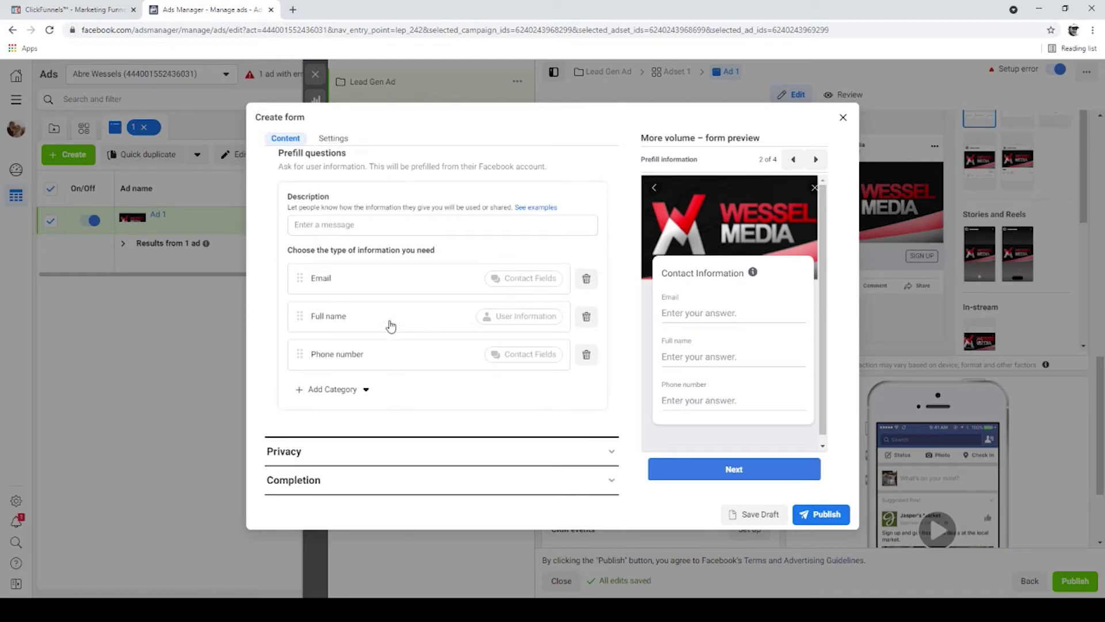
click(614, 455)
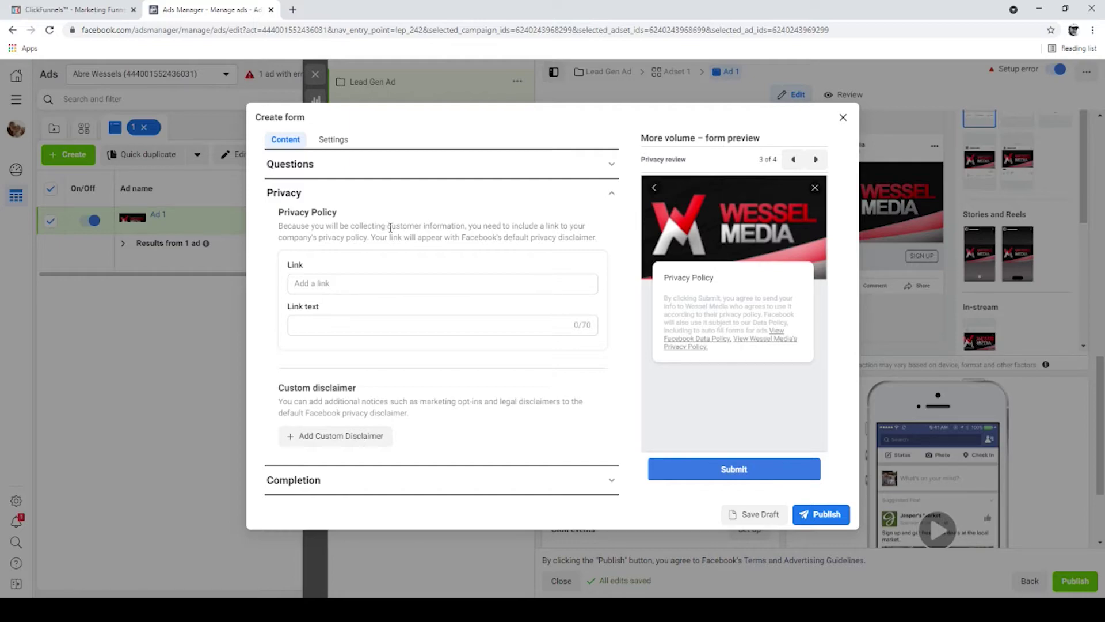
click(340, 283)
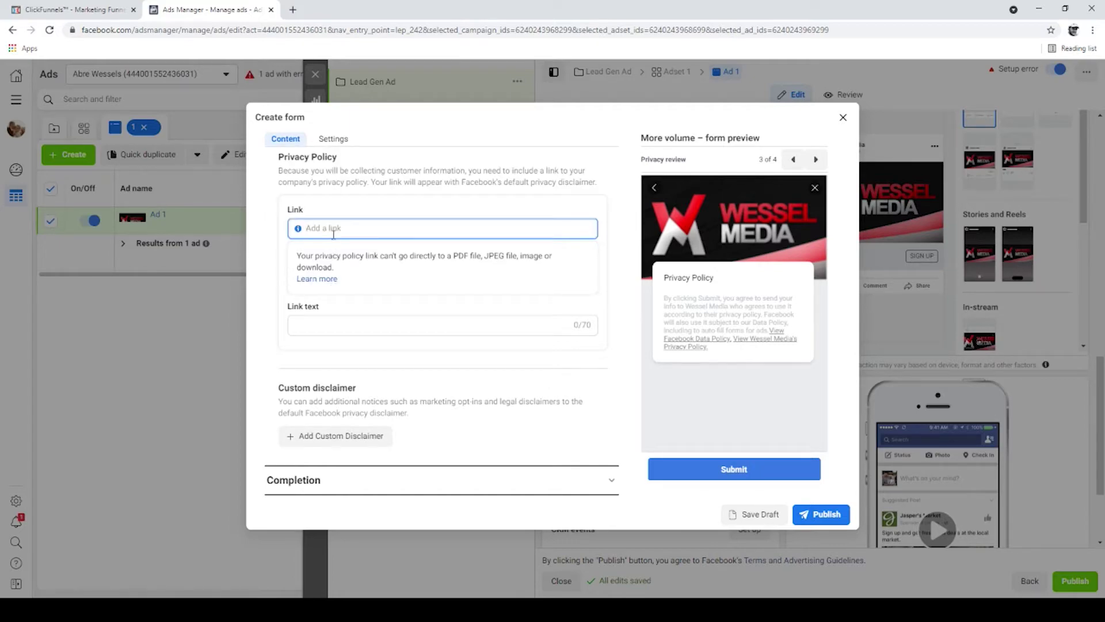
click(328, 323)
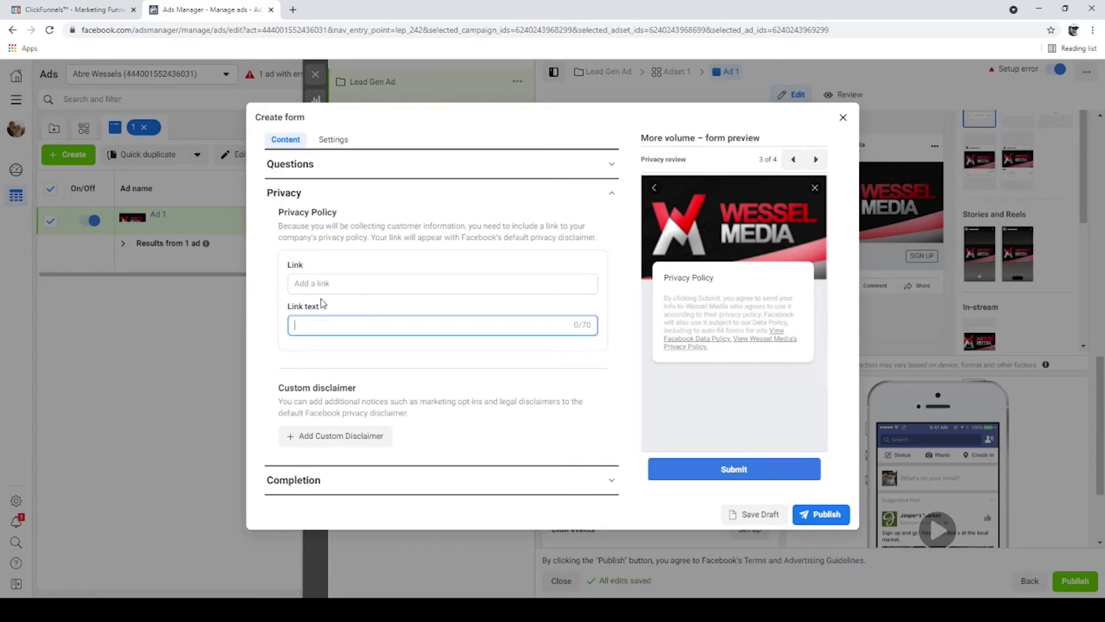
click(274, 292)
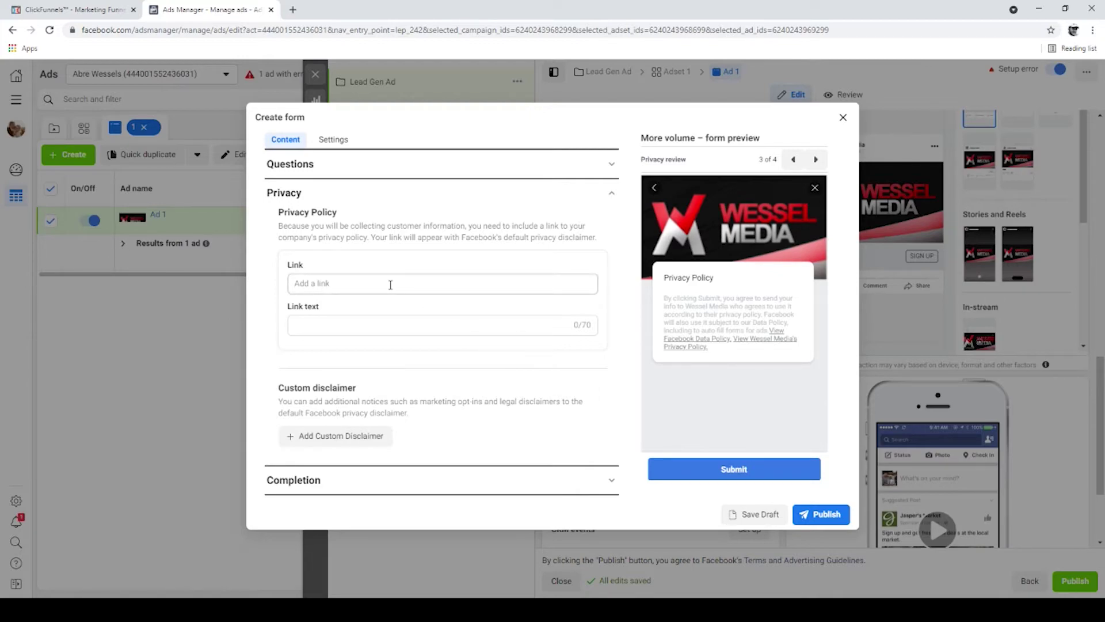
click(611, 192)
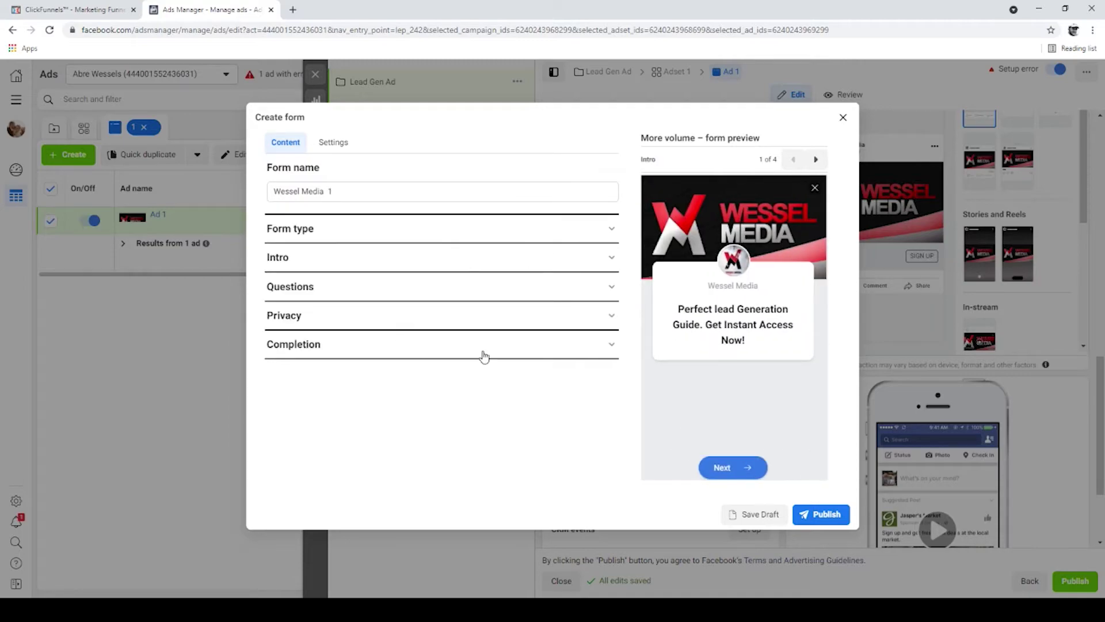
- Replace the description of the Completion section's message for leads with "Press The button below to collect your guide."
click(608, 345)
scroll(365, 362, down, 3)
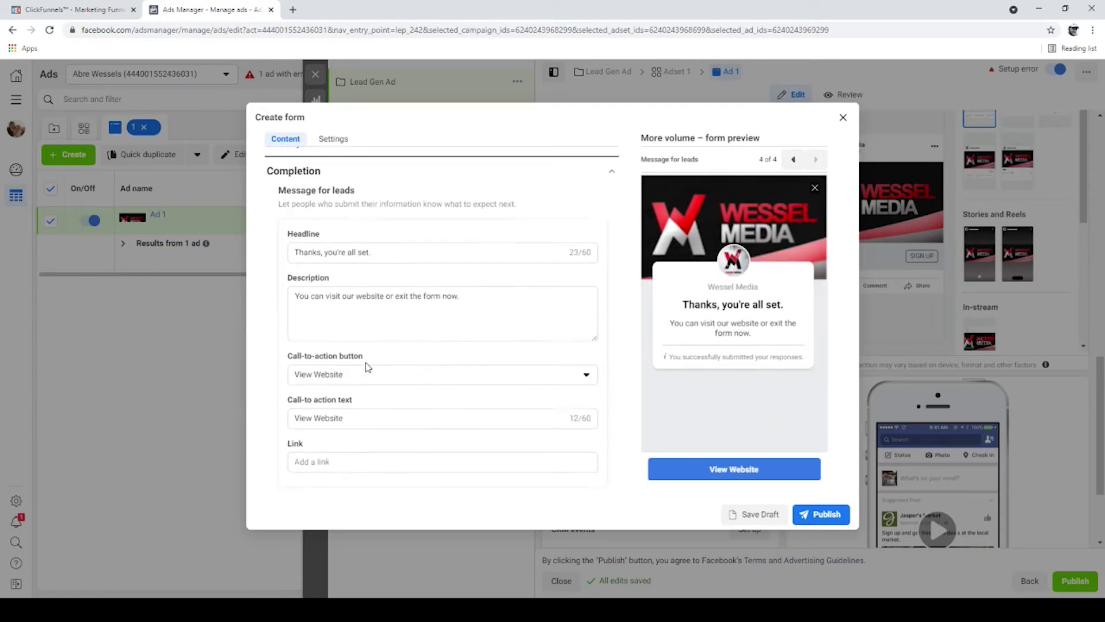
scroll(365, 361, down, 1)
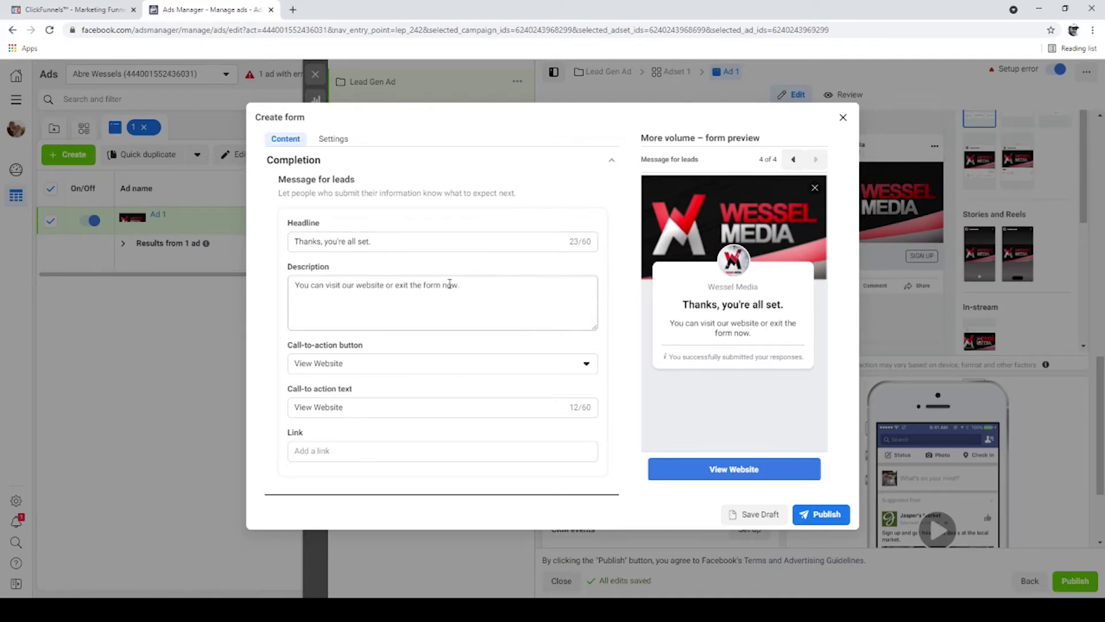
click(484, 285)
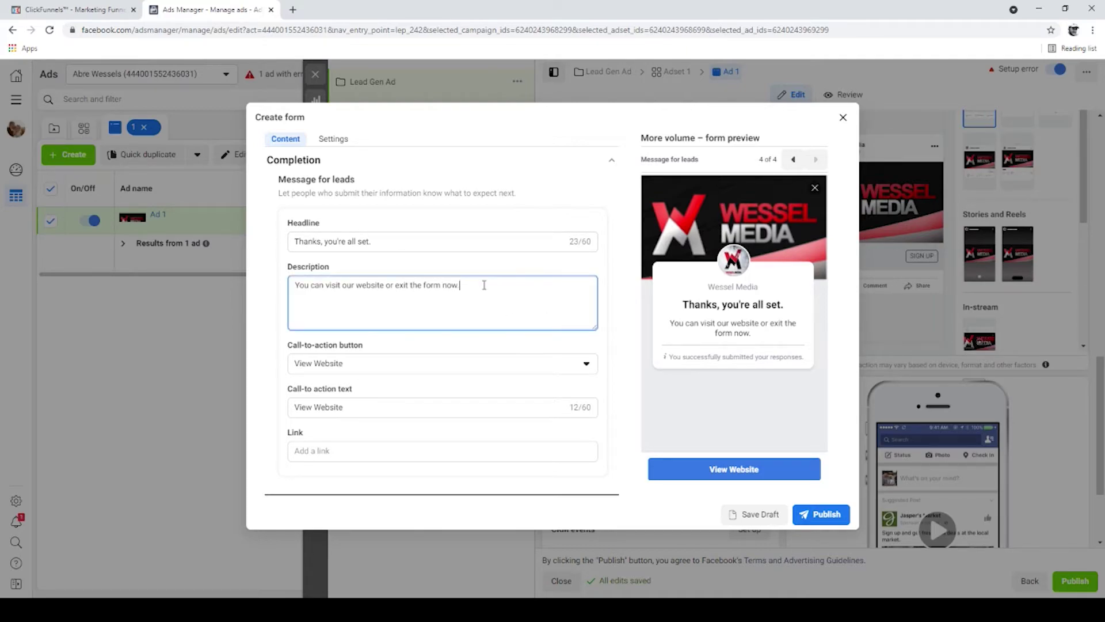
key(BackSpace)
key(BackSpace)
key(BackSpace)
key(BackSpace)
key(BackSpace)
key(BackSpace)
key(BackSpace)
key(BackSpace)
key(BackSpace)
key(BackSpace)
key(BackSpace)
key(BackSpace)
key(BackSpace)
key(BackSpace)
key(BackSpace)
key(BackSpace)
key(BackSpace)
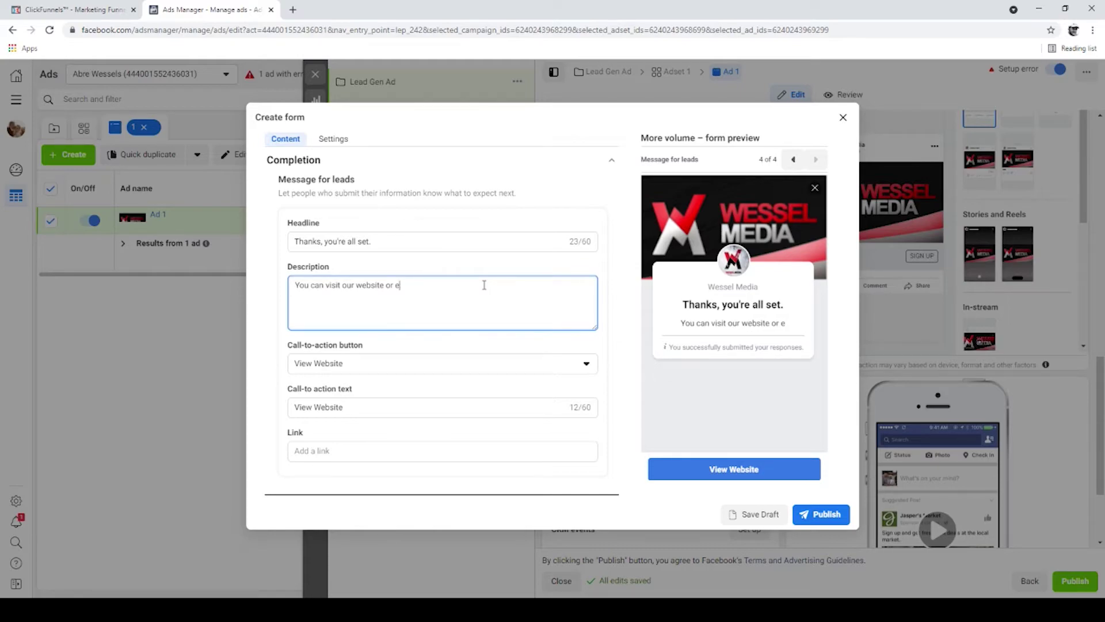
key(BackSpace)
key(BackSpace)
key(BackSpace)
key(BackSpace)
key(BackSpace)
key(BackSpace)
key(BackSpace)
key(BackSpace)
key(BackSpace)
key(BackSpace)
key(BackSpace)
key(BackSpace)
key(BackSpace)
key(BackSpace)
key(BackSpace)
key(BackSpace)
key(BackSpace)
key(BackSpace)
key(BackSpace)
key(BackSpace)
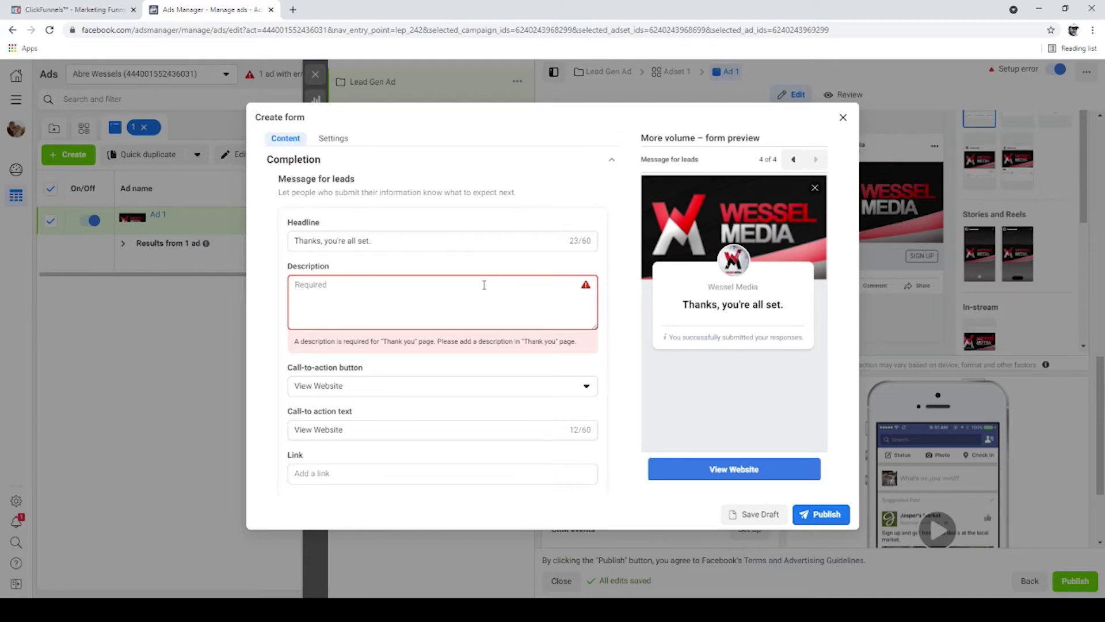
text(press)
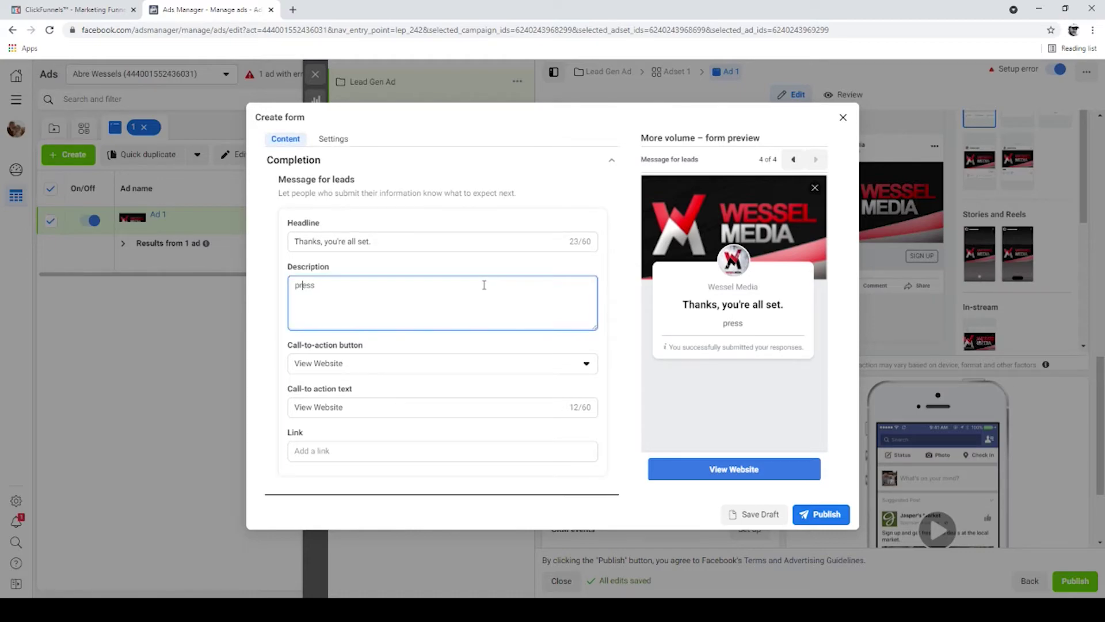
key(BackSpace)
text(Press The button below to )
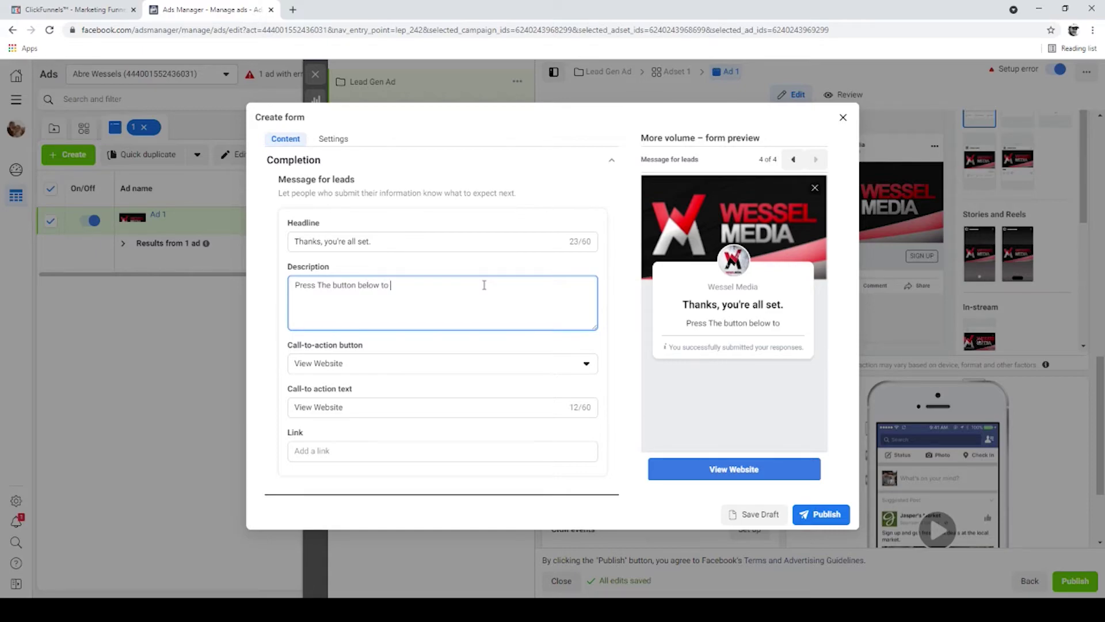
text(collect you)
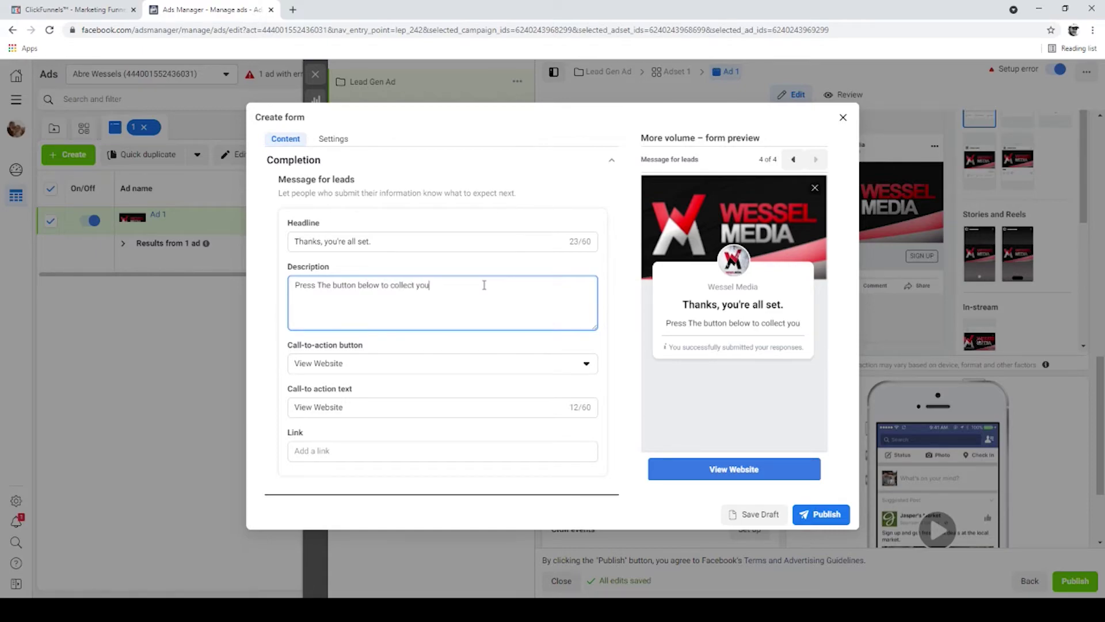
text(r guid)
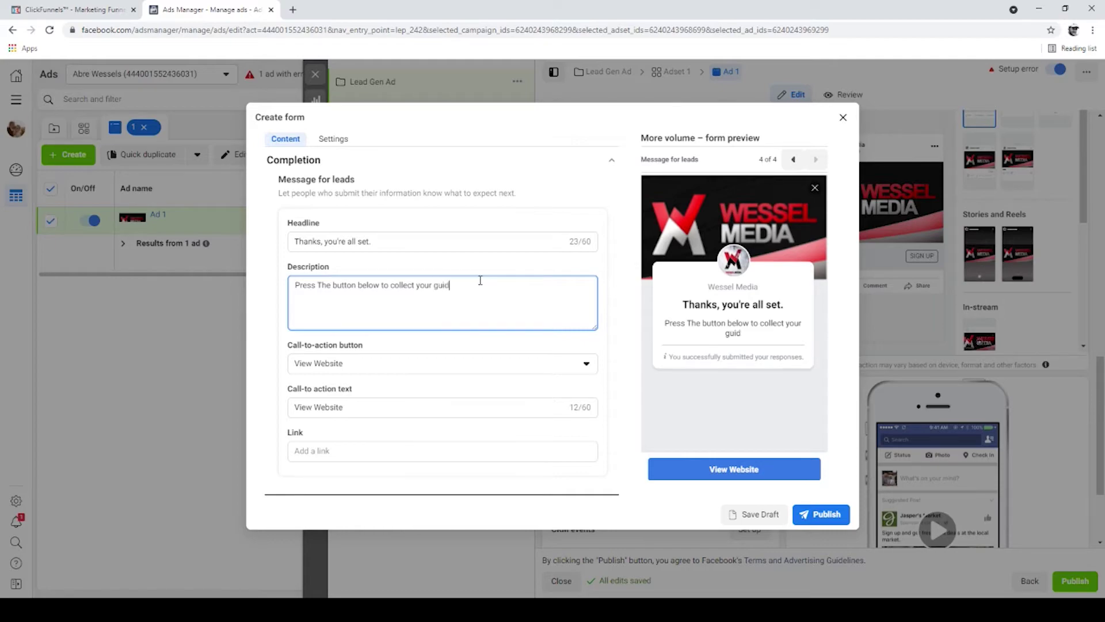
text(e.)
- Change the completion message's call-to-action button to Download and start editing its call-to-action text
click(362, 368)
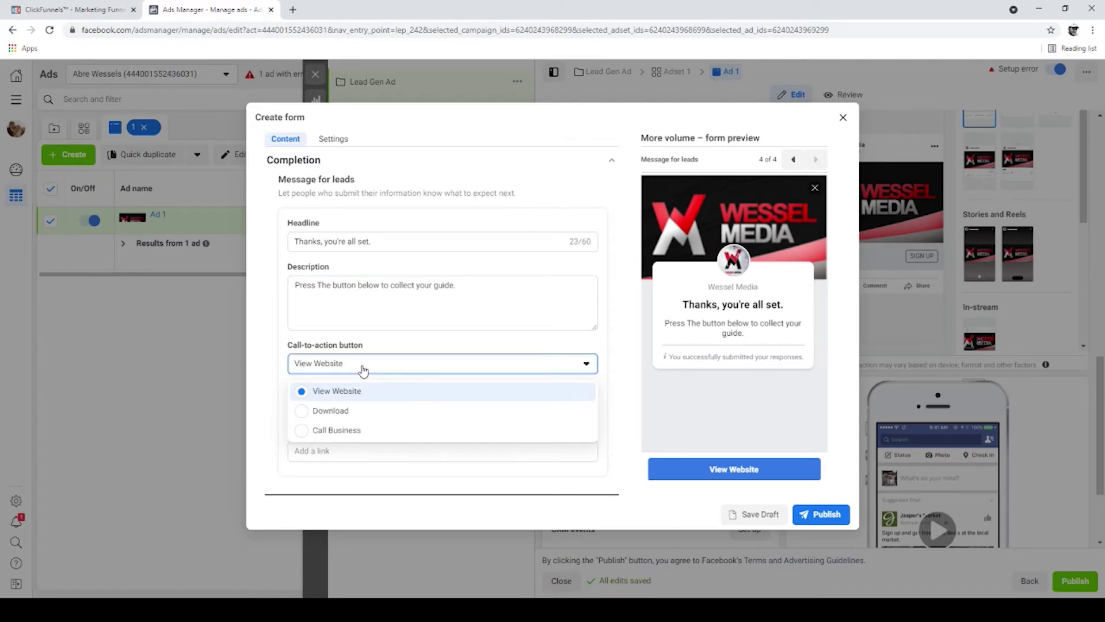
click(344, 414)
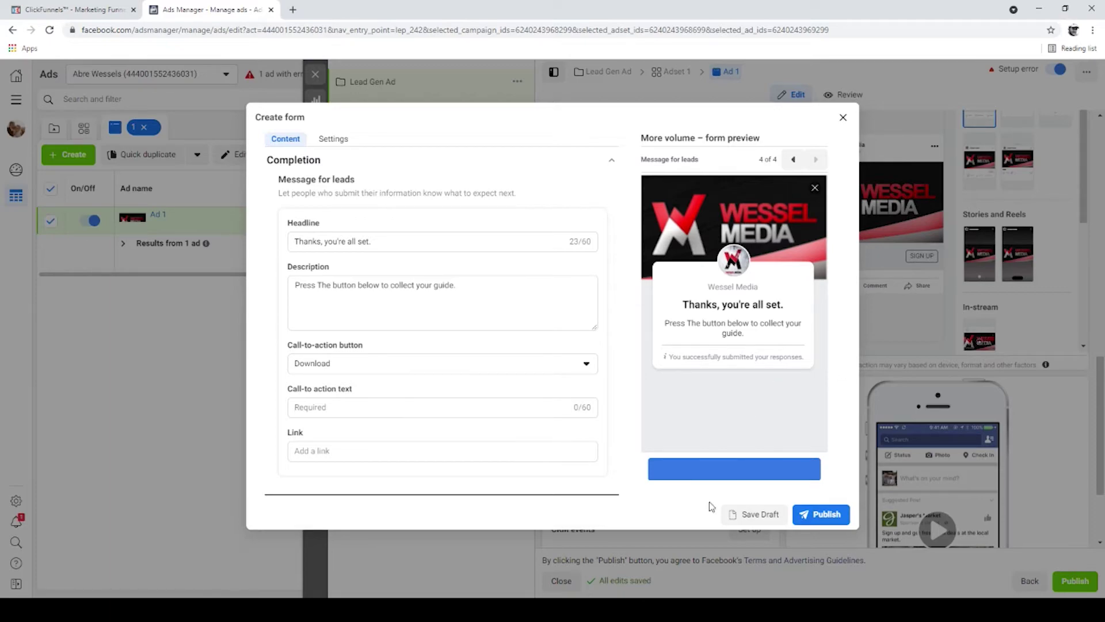
click(331, 406)
text(aaaaaaa)
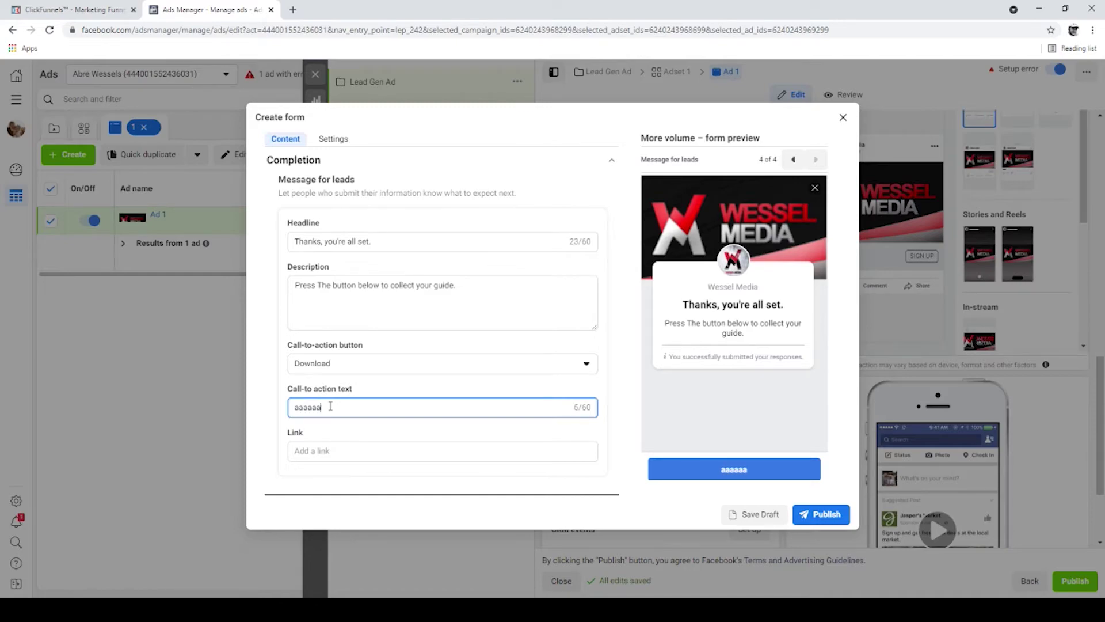
key(BackSpace)
key(BackSpace)
key(BackSpace)
key(BackSpace)
key(BackSpace)
key(BackSpace)
key(BackSpace)
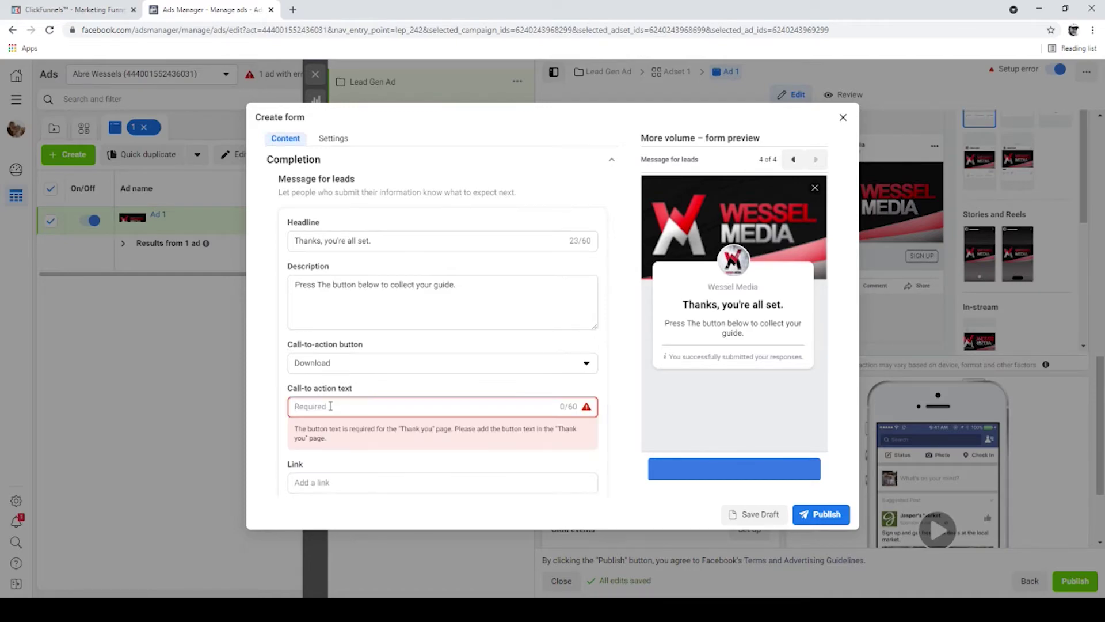
- Enter "Download" as the call-to-action text of the completion message
text(Do)
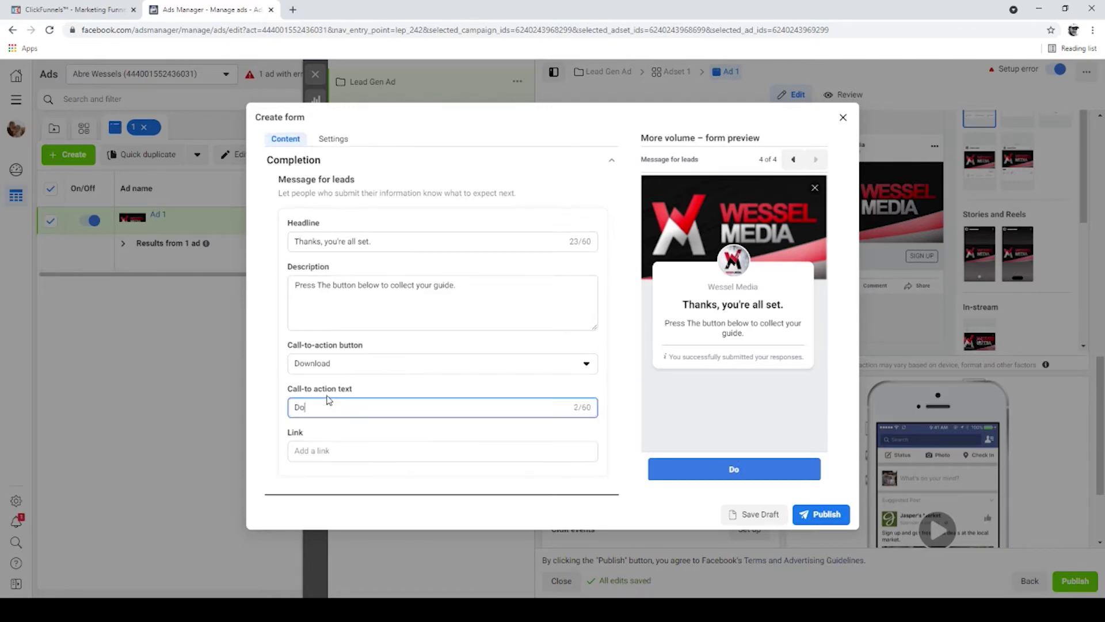
text(wnload)
click(337, 432)
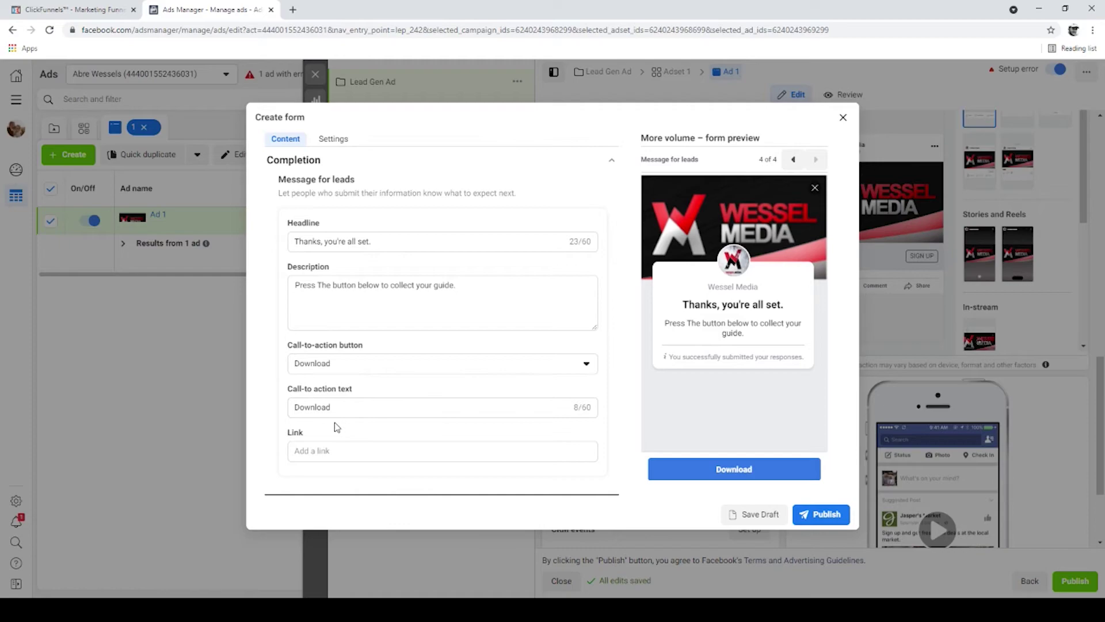
- Check the requirements for the completion message's link, leave it blank, and close the form editor without publishing the form
click(309, 451)
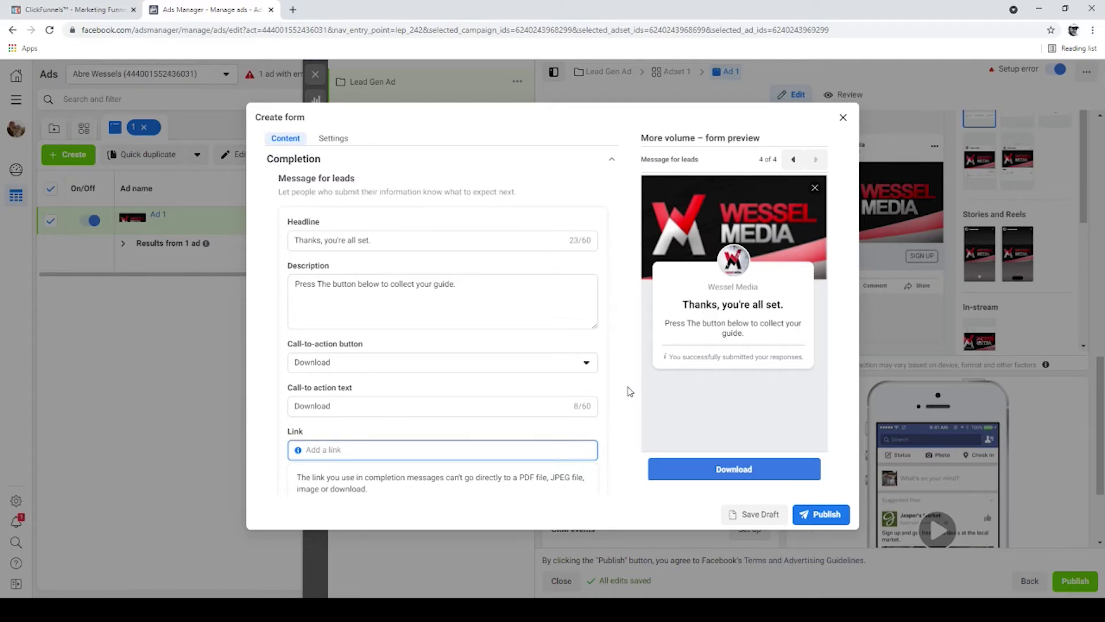
scroll(528, 439, down, 1)
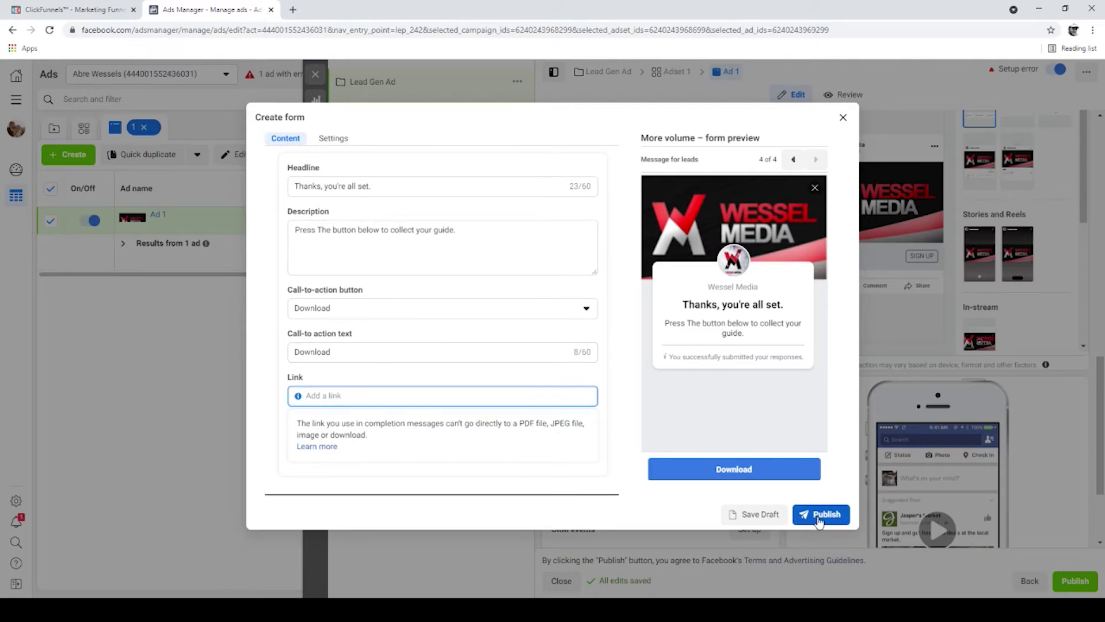
click(844, 117)
click(669, 277)
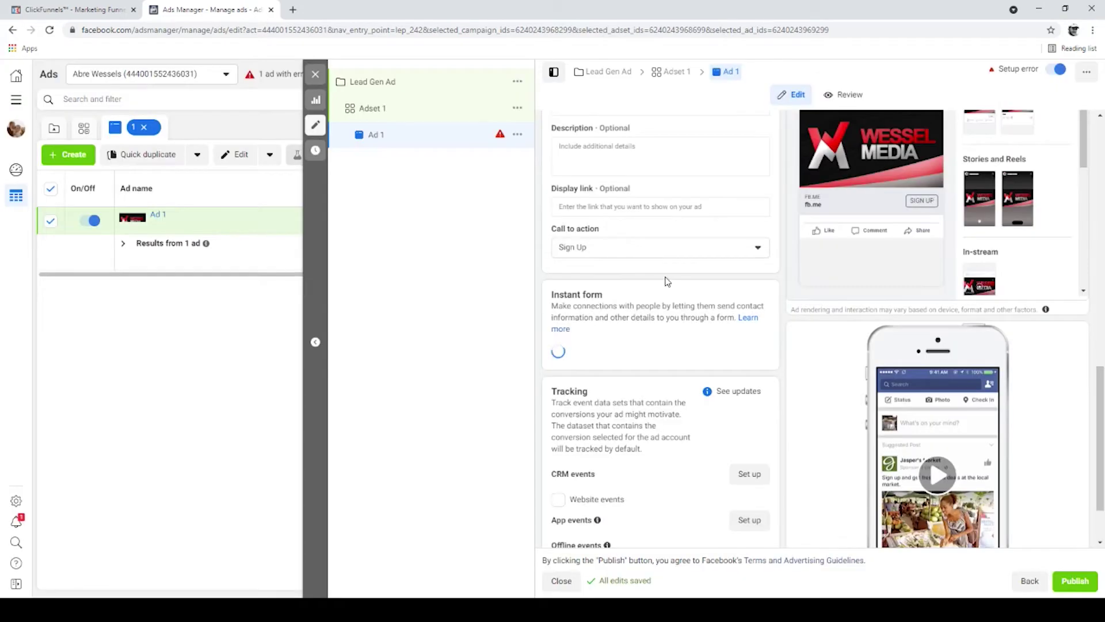
- Try placeholder characters in the ad's primary text to see them in the preview, and clear the text again
scroll(677, 377, down, 3)
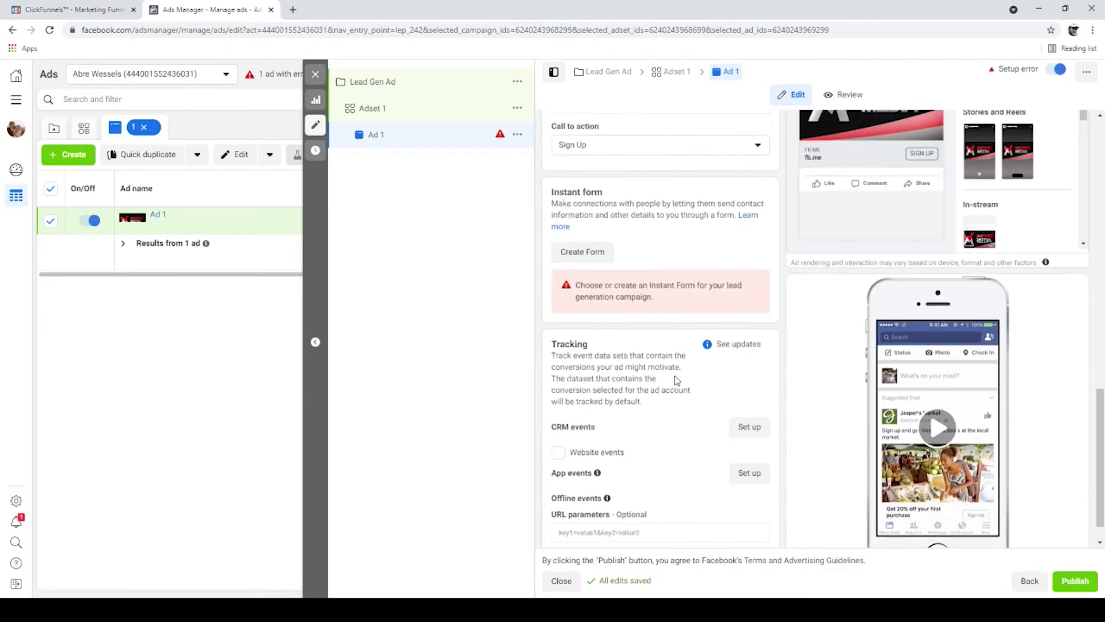
scroll(675, 375, up, 5)
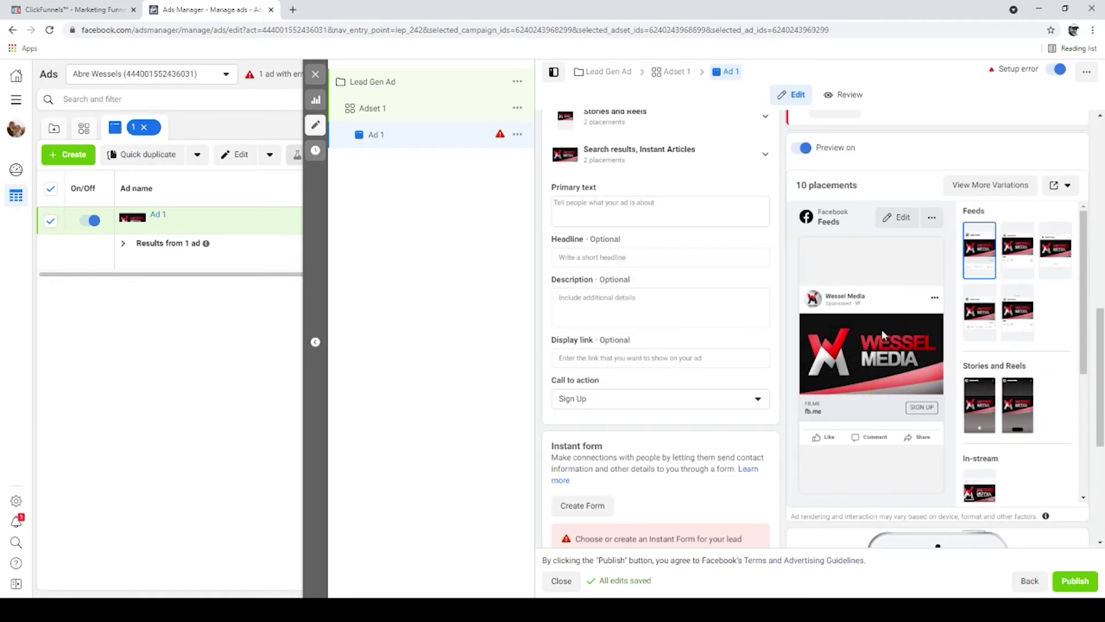
click(642, 215)
text(bjsducudhfueluf)
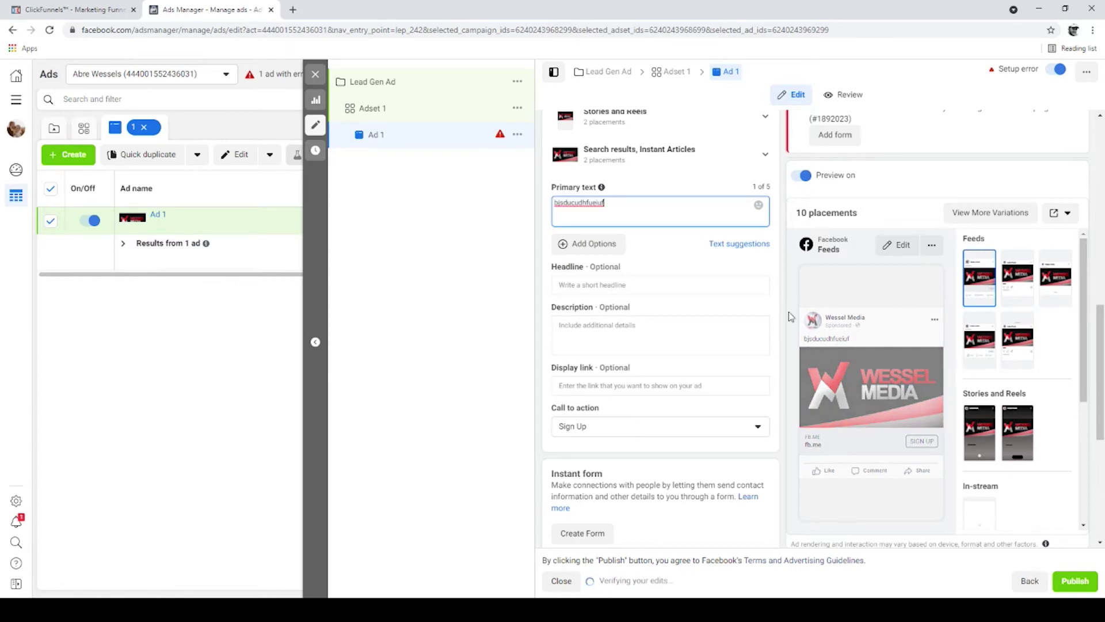
key(BackSpace)
key(BackSpace)
key(BackSpace)
key(BackSpace)
key(BackSpace)
key(BackSpace)
key(BackSpace)
key(BackSpace)
key(BackSpace)
key(BackSpace)
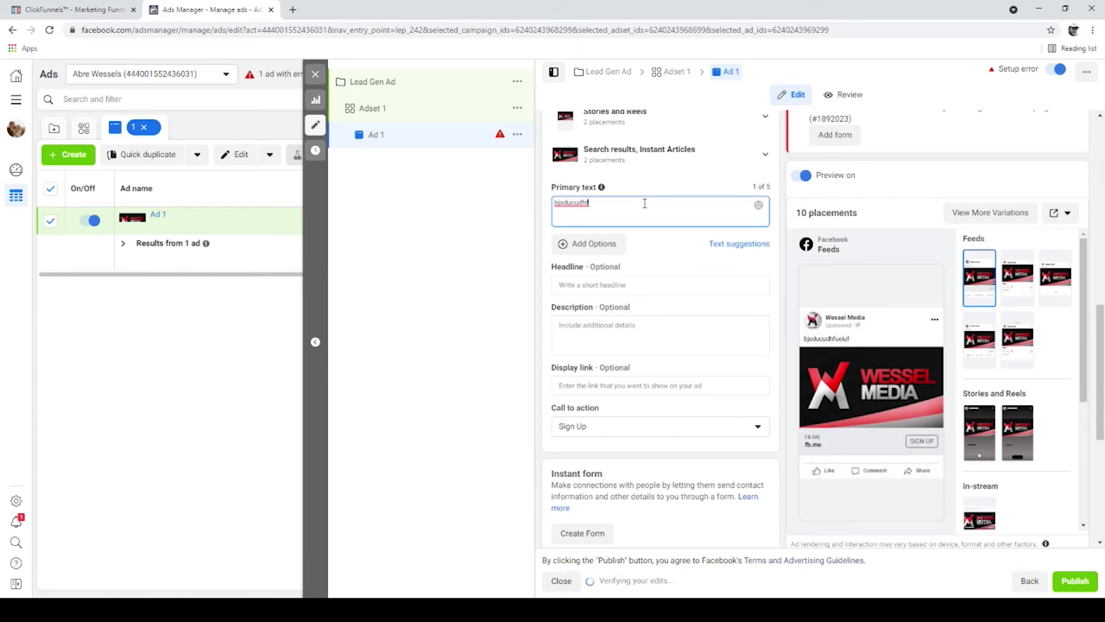
key(BackSpace)
key(BackSpace)
key(BackSpace)
key(BackSpace)
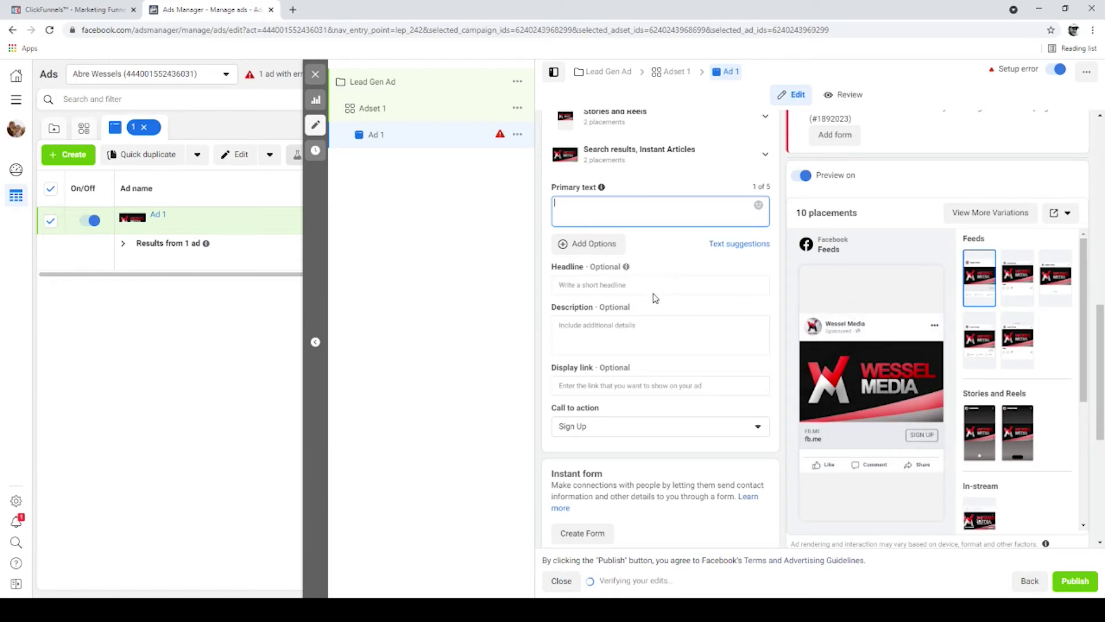
- Enter "Perfect Lead Generation Script" as the ad's headline
click(622, 284)
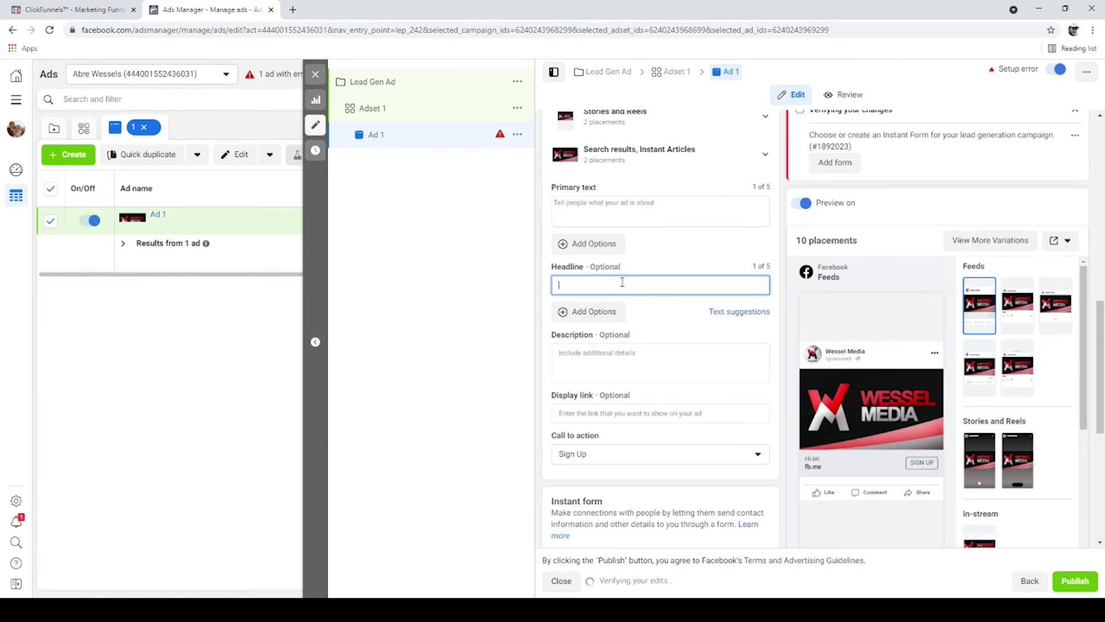
text(Herfect Lead Gener)
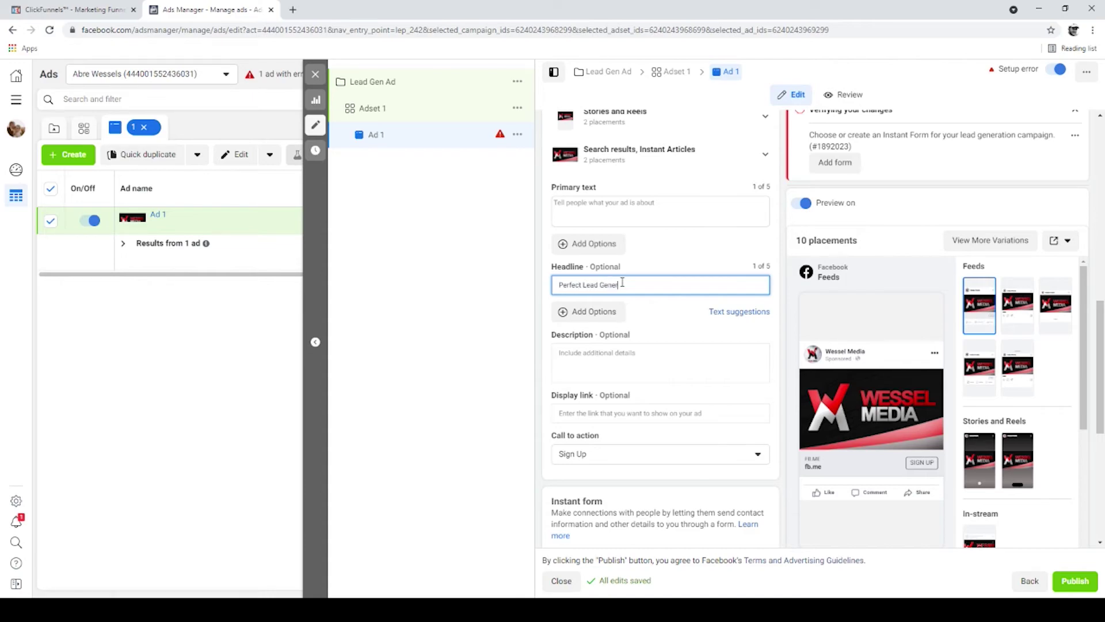
text(ation Scipt)
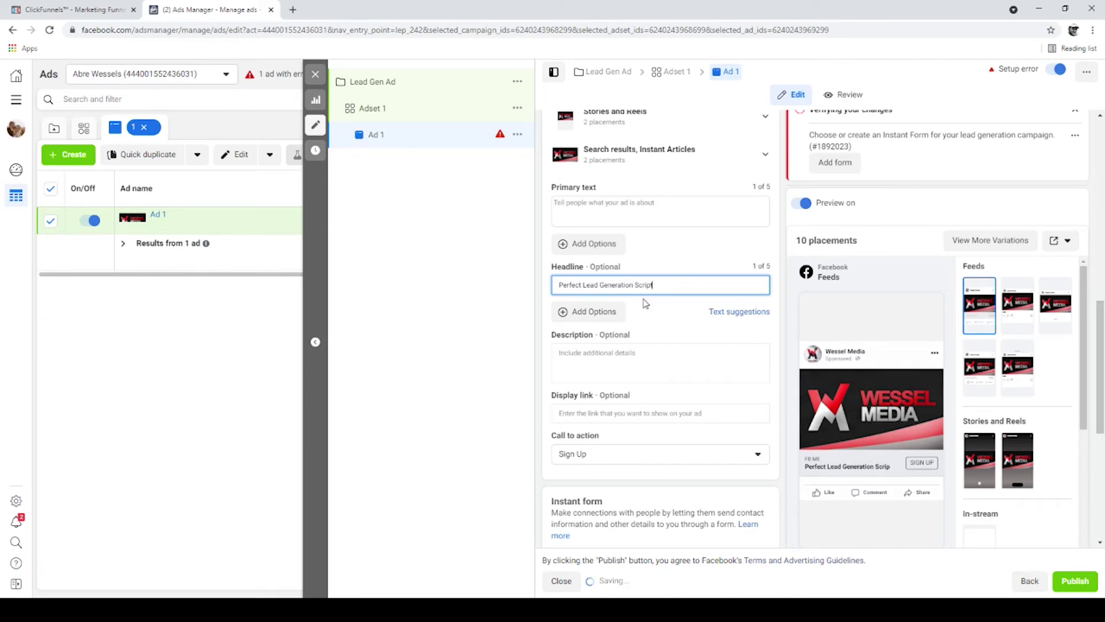
- Set the ad's display link to "Wesselacademy.com"
click(626, 414)
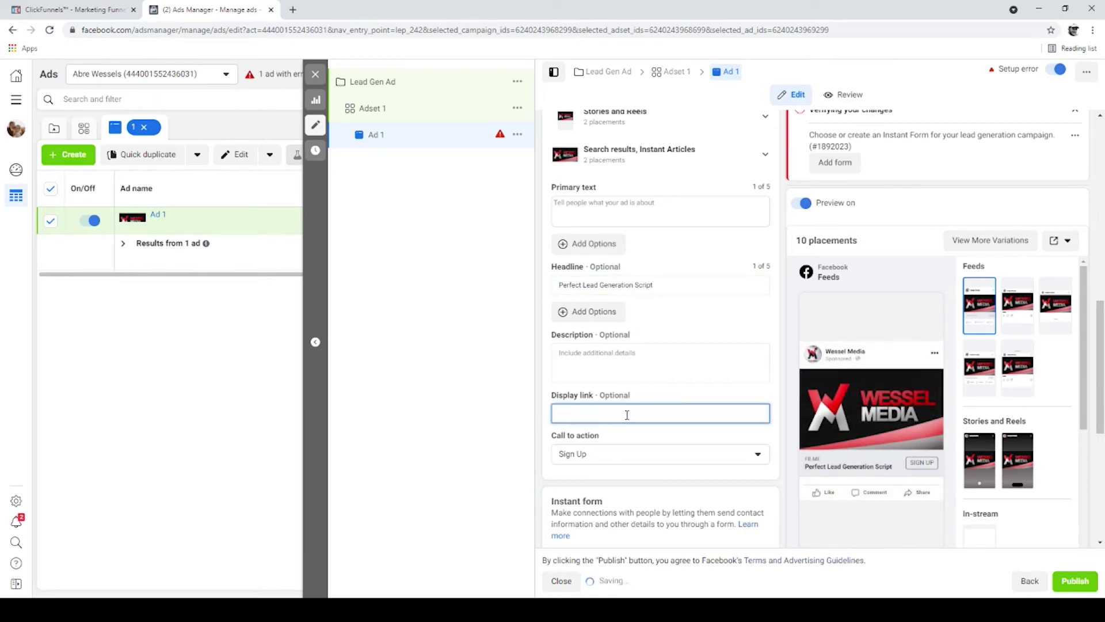
text(Wessel)
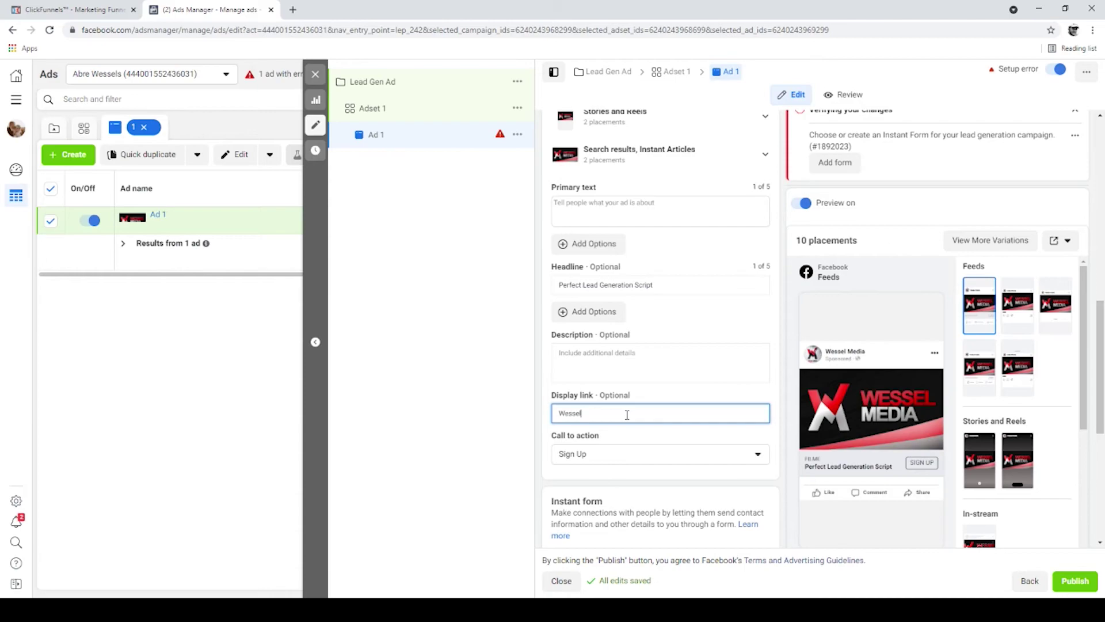
text(aca)
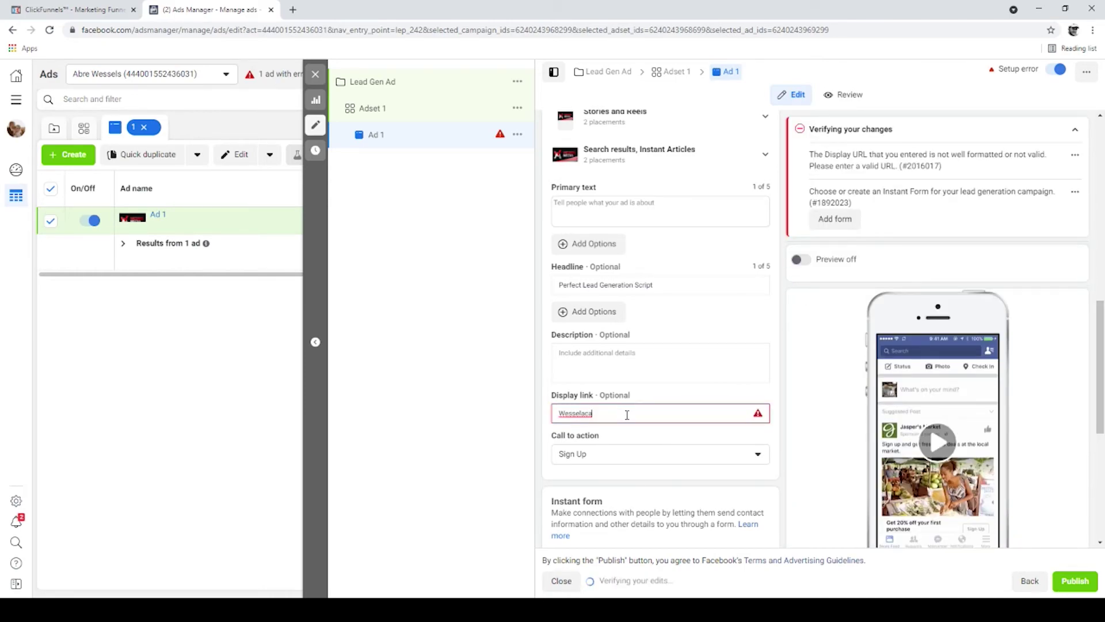
text(demy)
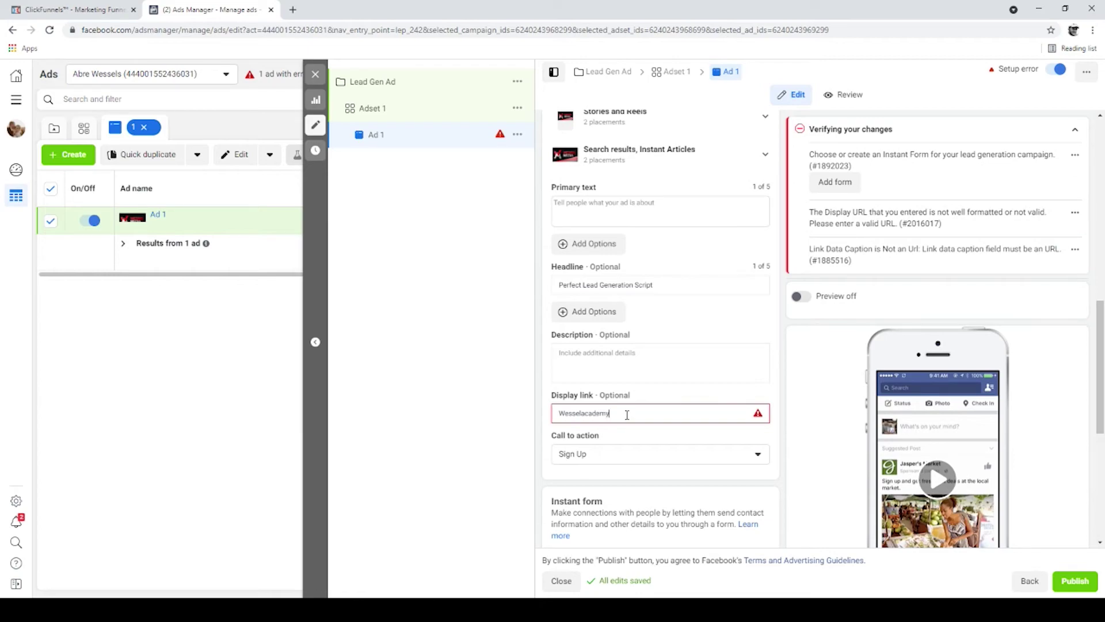
text(.com)
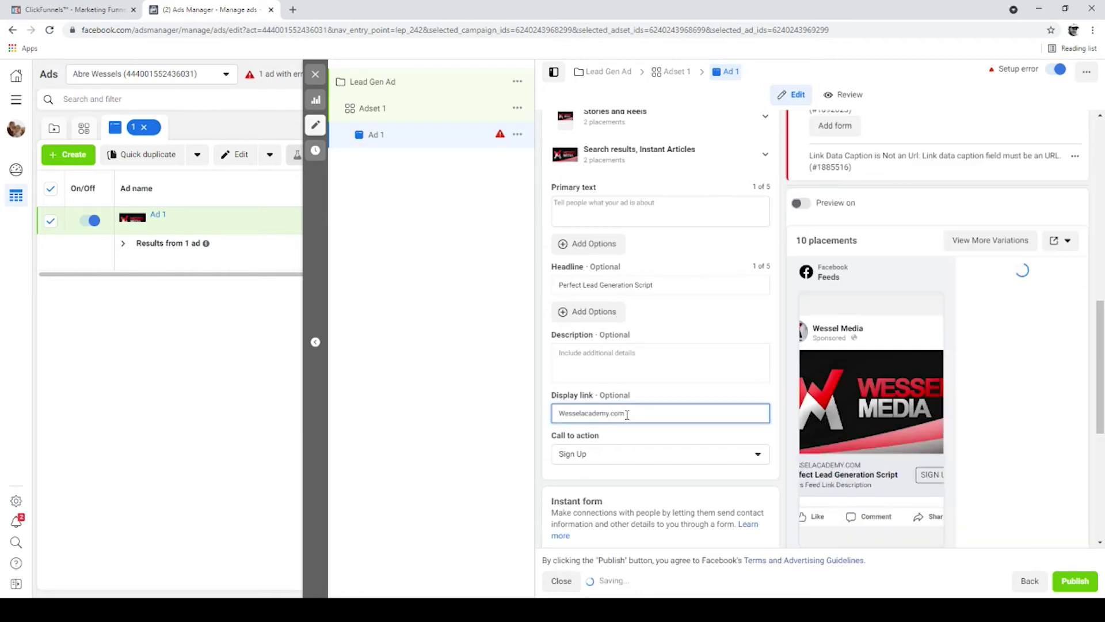
click(656, 390)
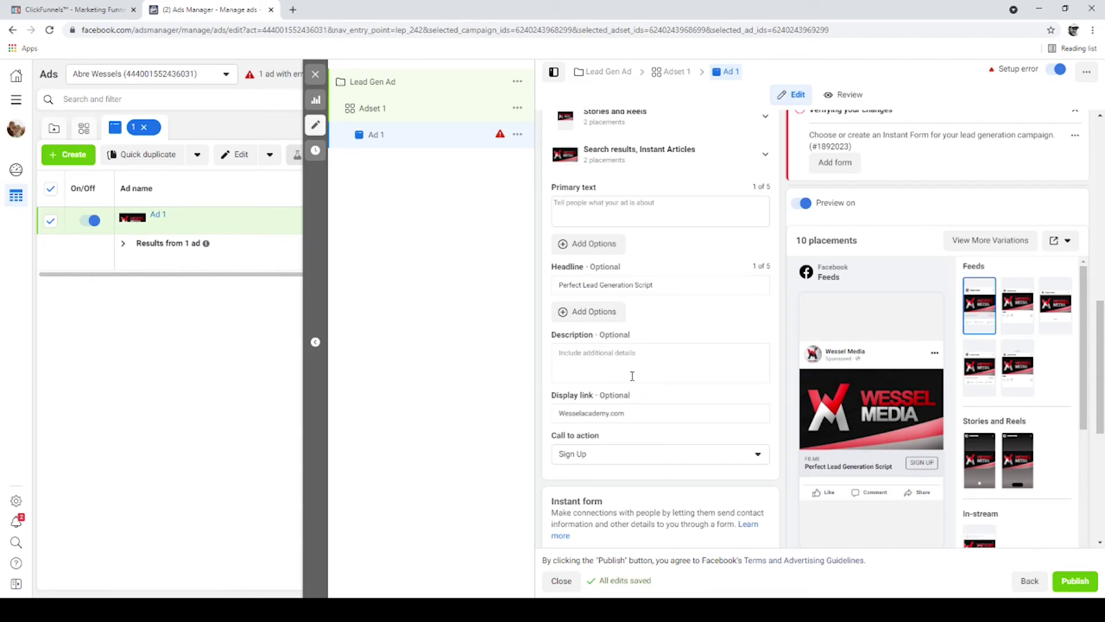
- Change the ad's call to action to Download
scroll(634, 413, down, 3)
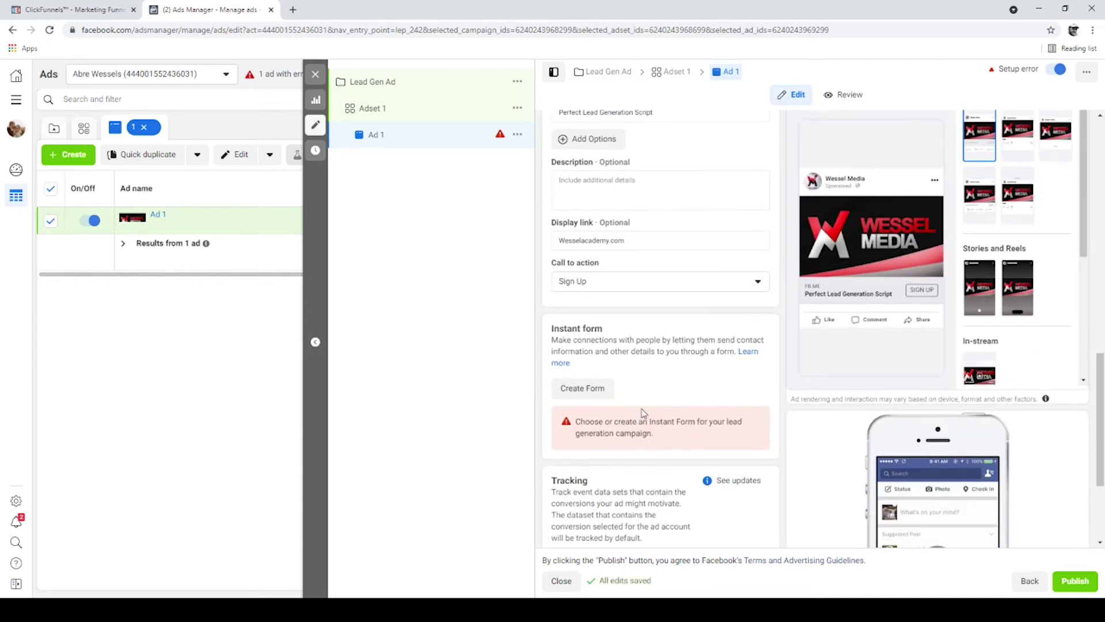
click(726, 282)
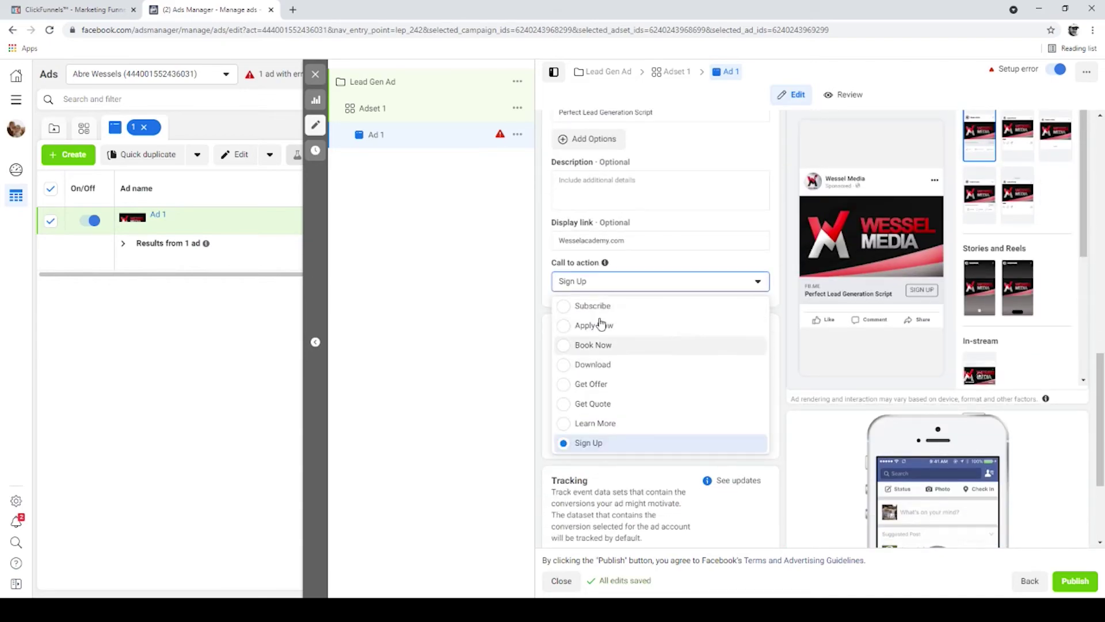
click(620, 370)
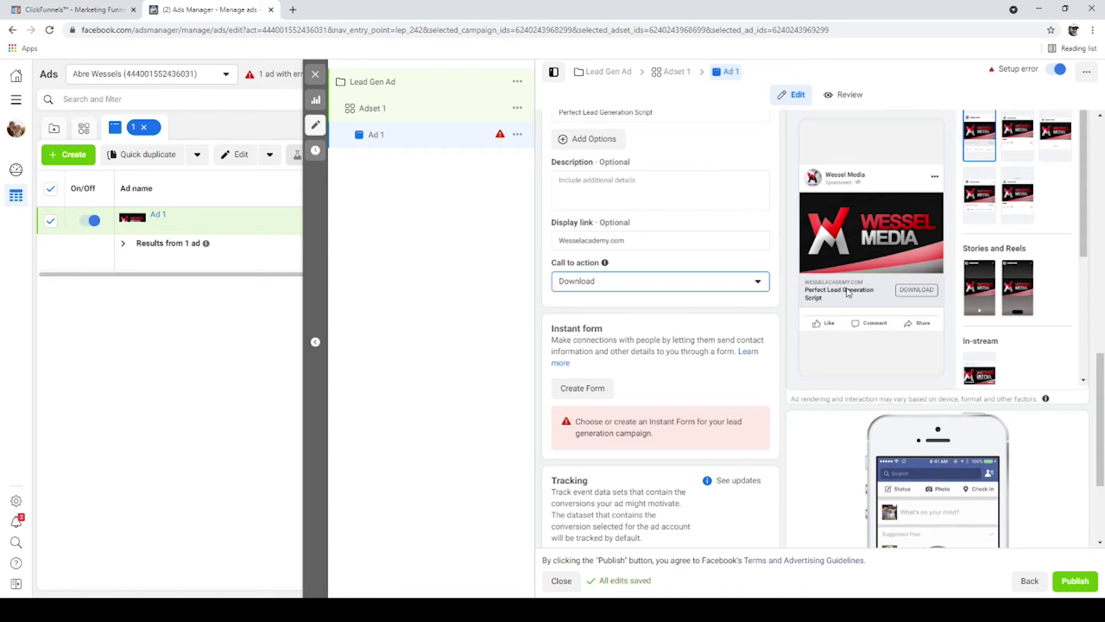
- Clear the ad's display link
drag(632, 240, 506, 246)
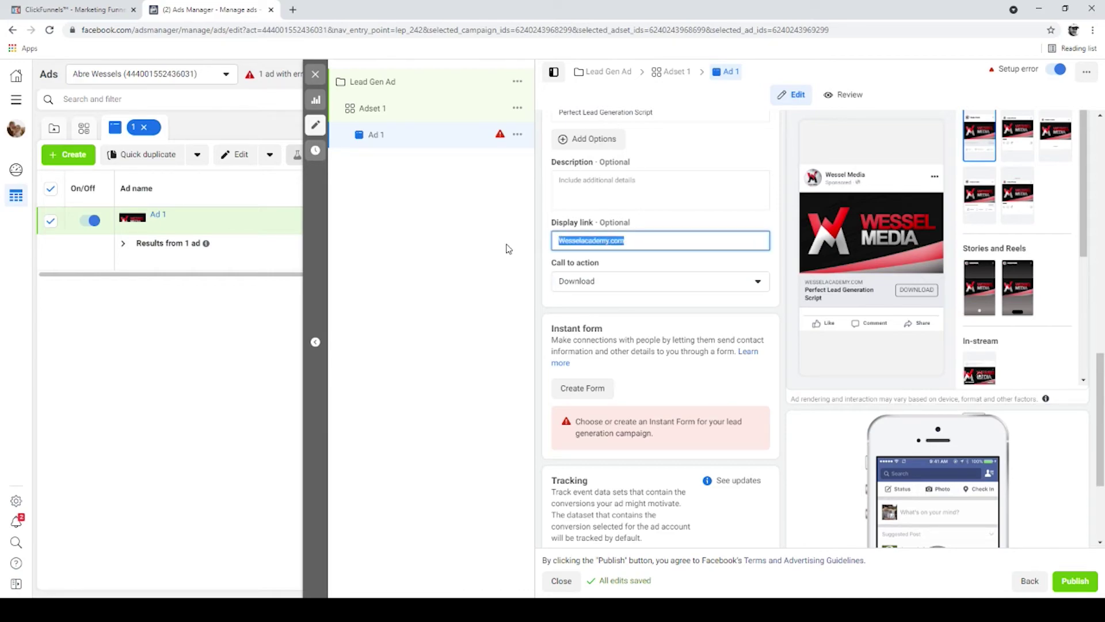
key(BackSpace)
click(615, 220)
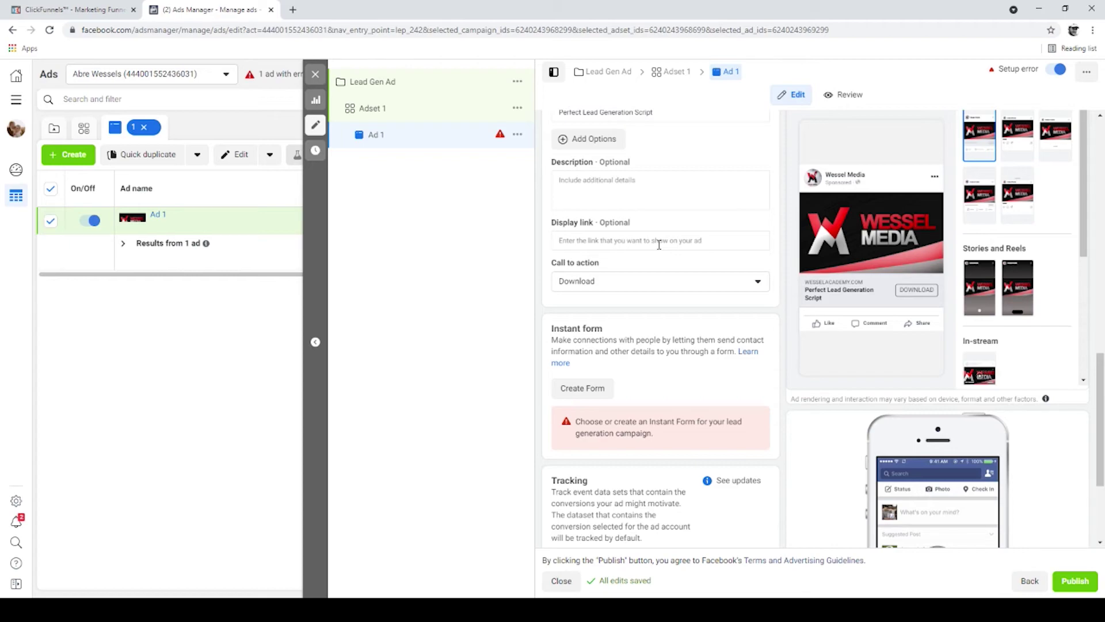
- Try the placeholder text "dsds" in the ad's description and delete it again
scroll(659, 245, up, 1)
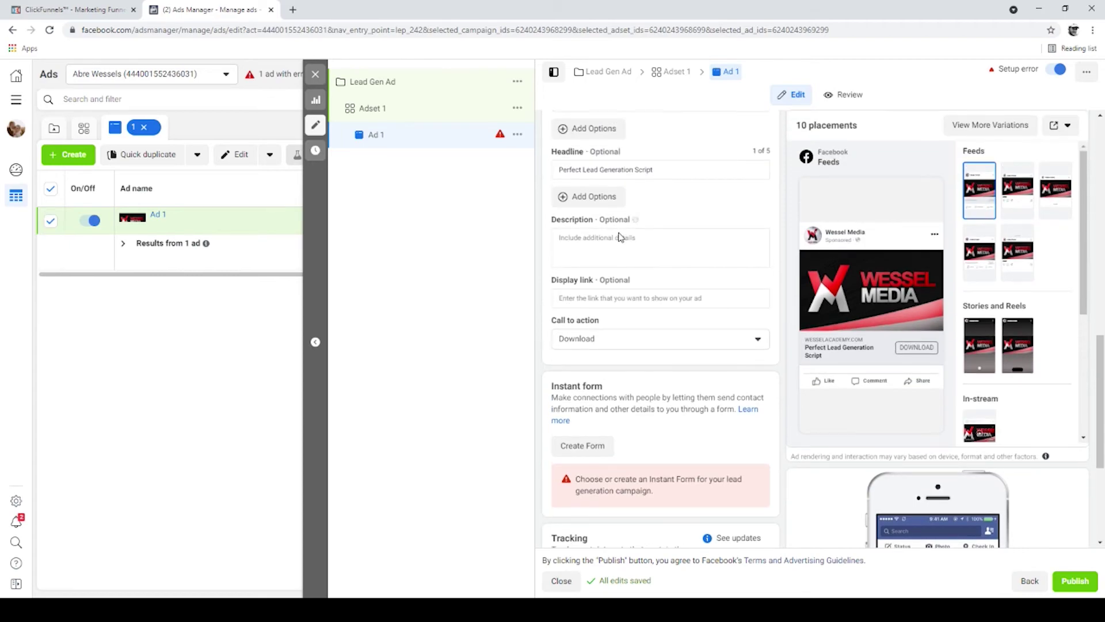
click(623, 237)
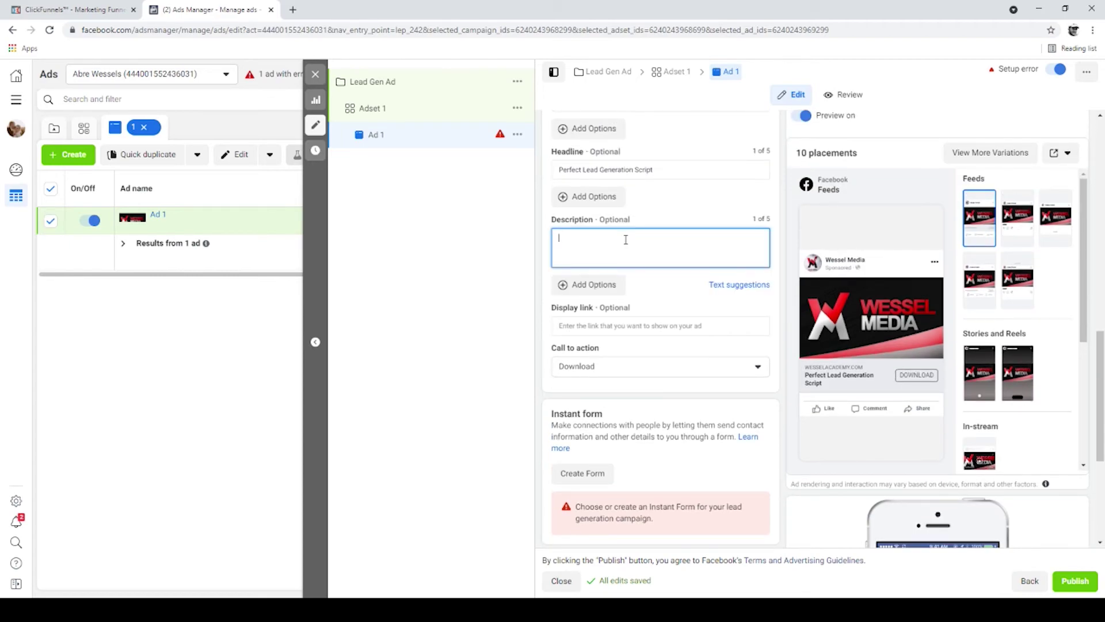
text(dsds)
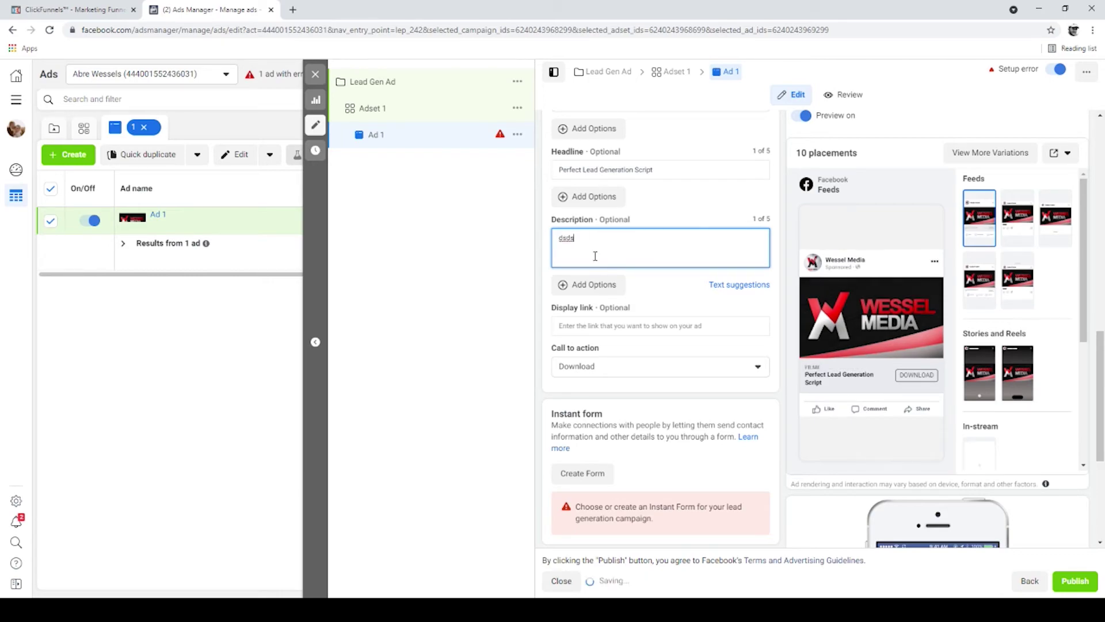
key(BackSpace)
key(BackSpace)
key(BackSpace)
key(BackSpace)
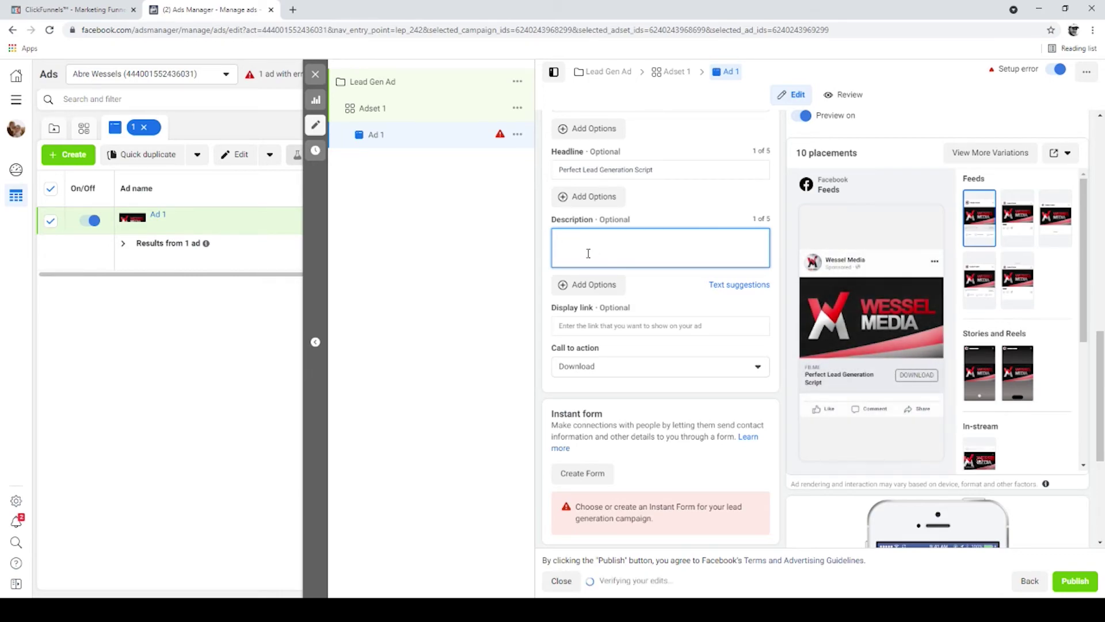
click(548, 219)
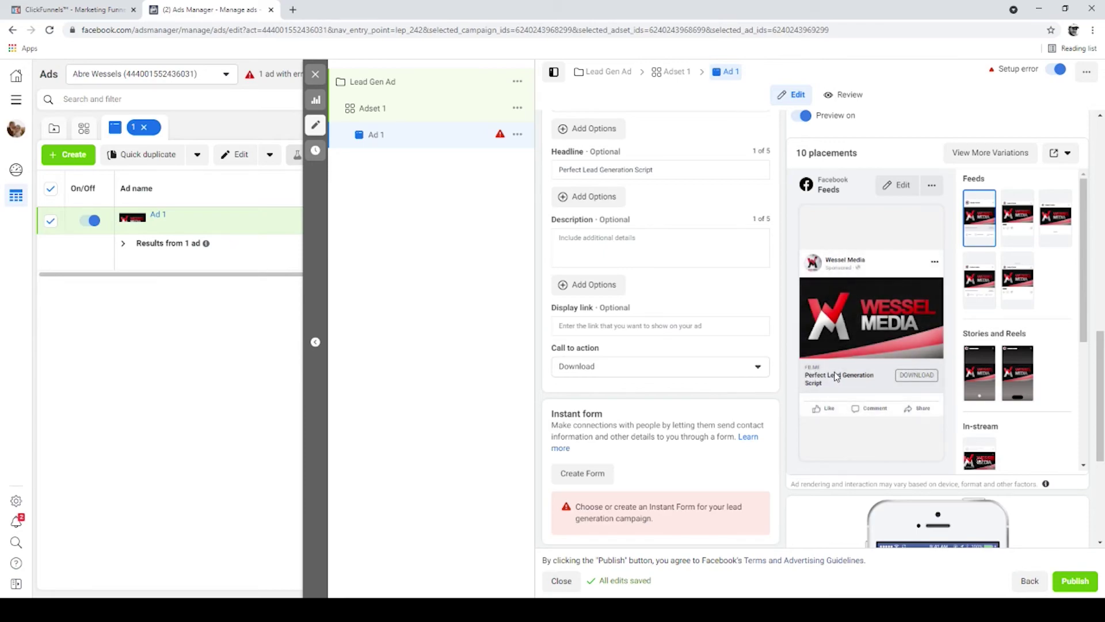
- Enter "wesselacademy.com" as the ad's display link
click(657, 327)
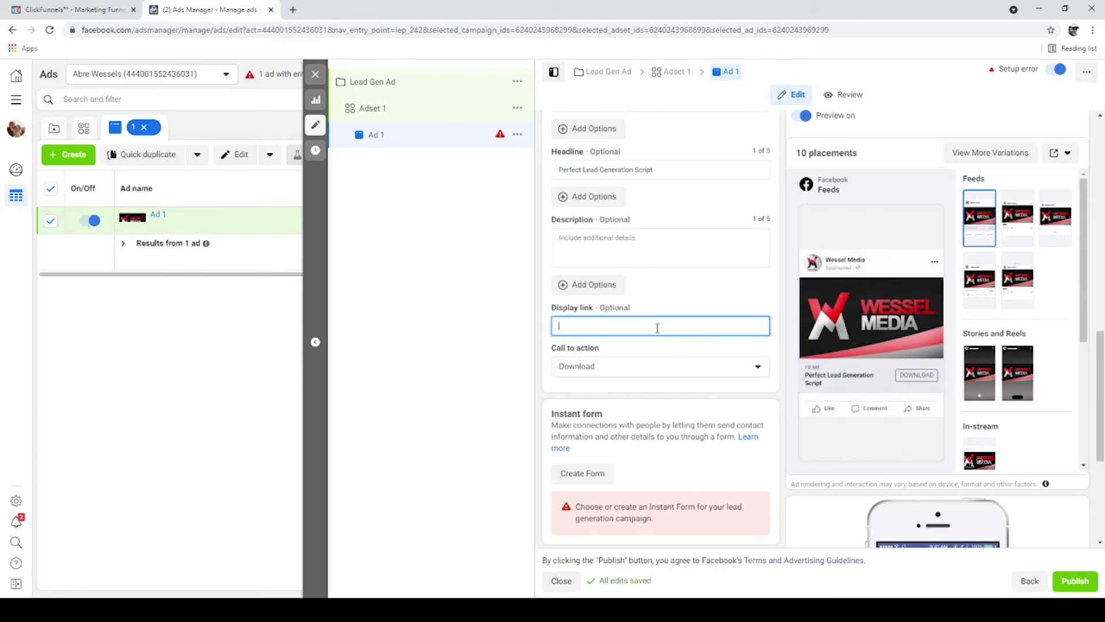
text(wessel)
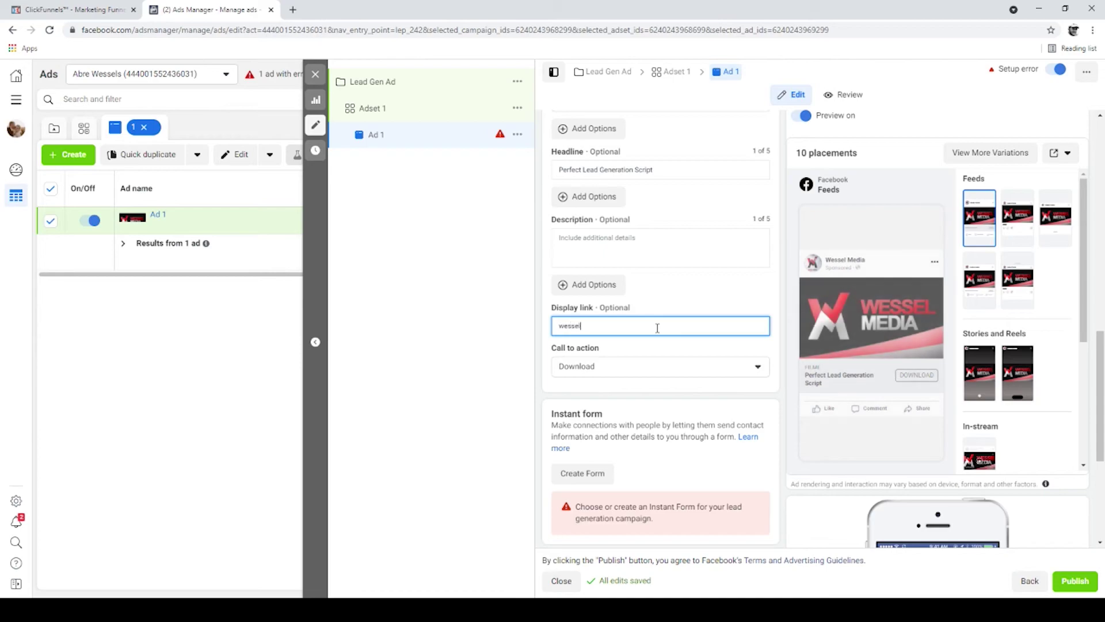
text(academ)
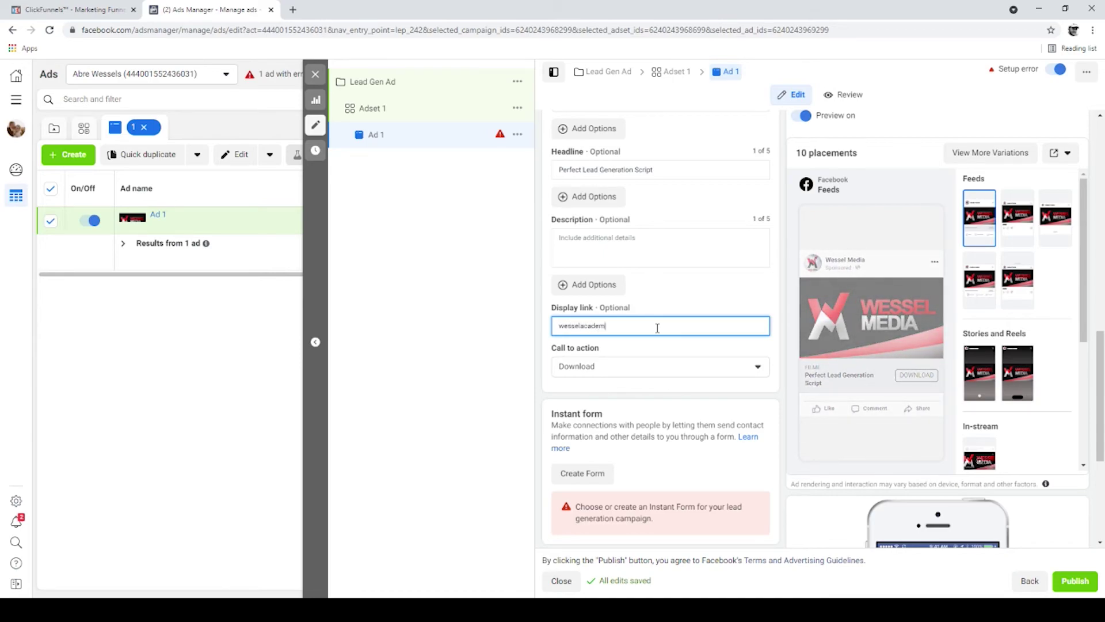
text(y.)
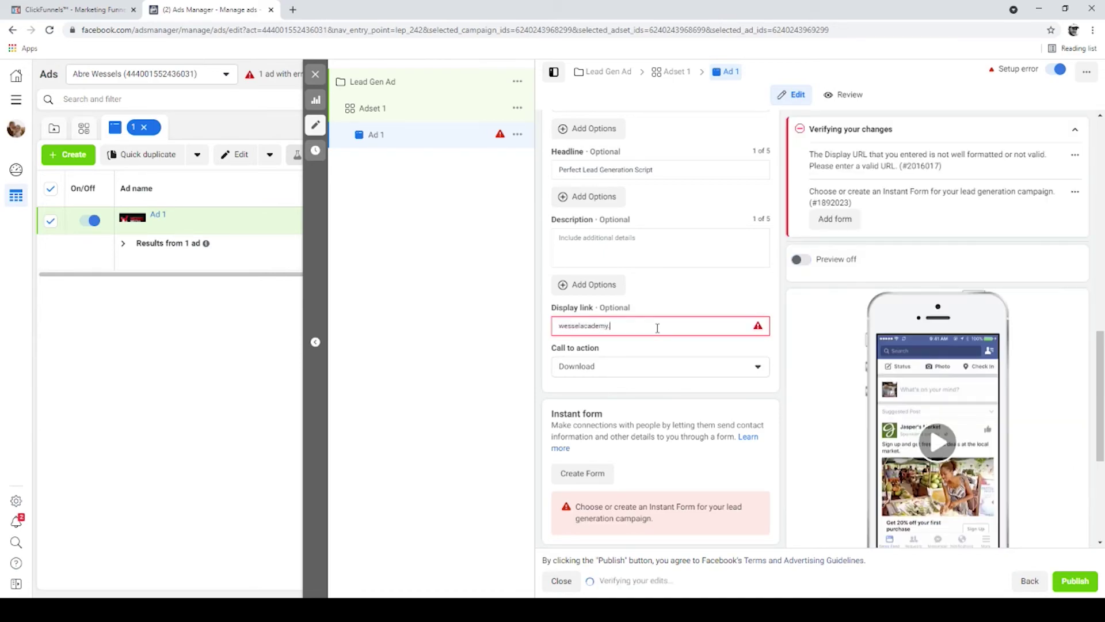
text(com)
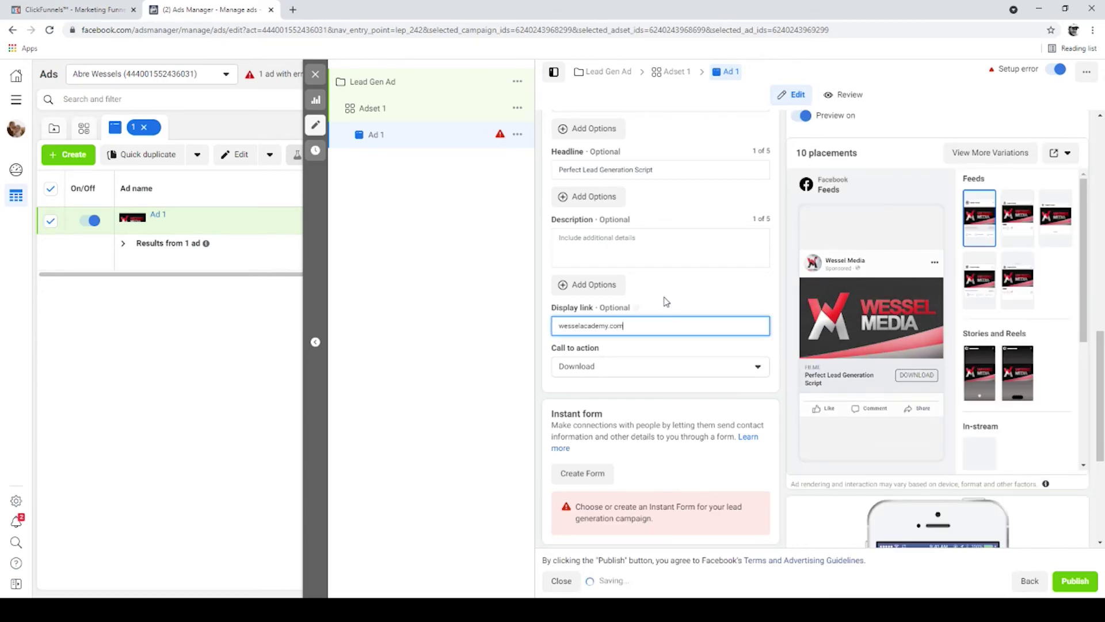
click(666, 302)
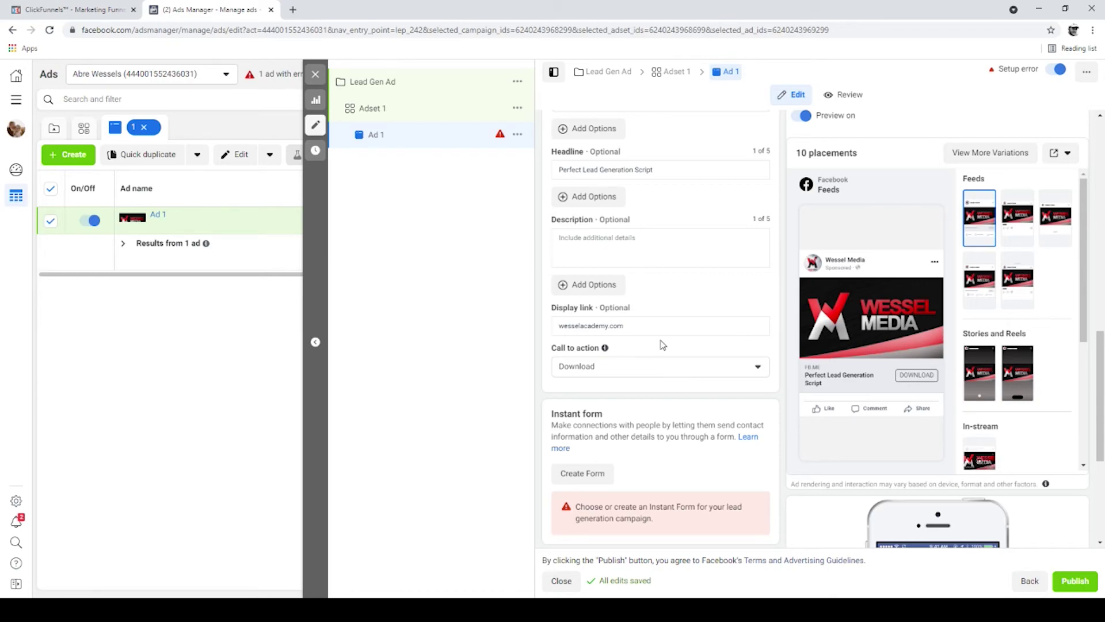
- Review the ad's text, instant form and tracking settings, and close the ad editor, keeping the changes as an unpublished draft
scroll(662, 346, up, 3)
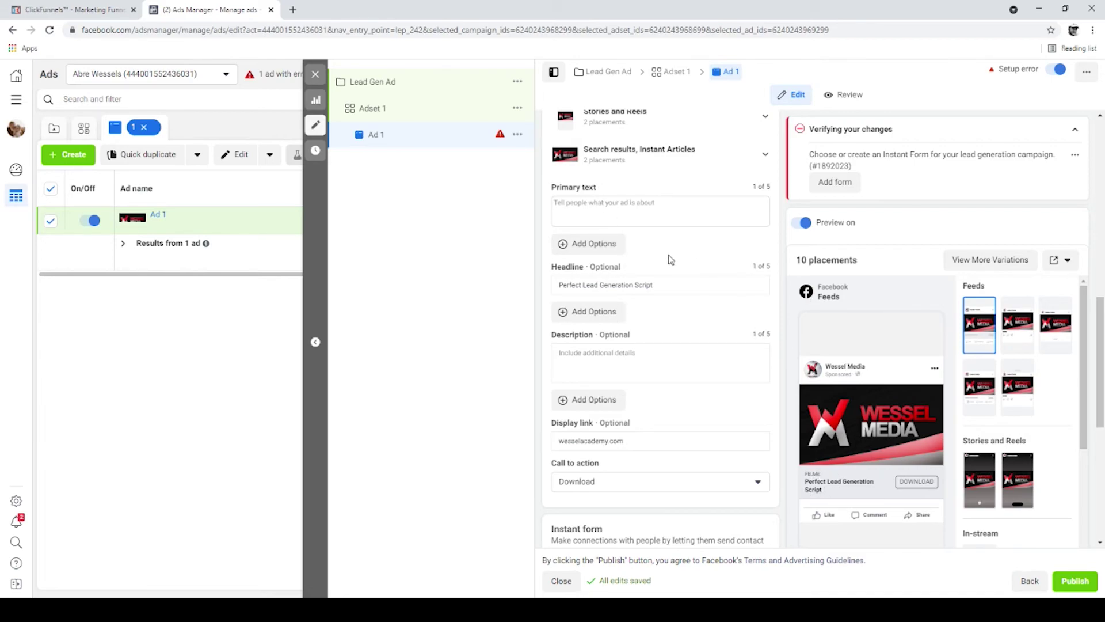
scroll(670, 259, down, 6)
scroll(671, 261, down, 1)
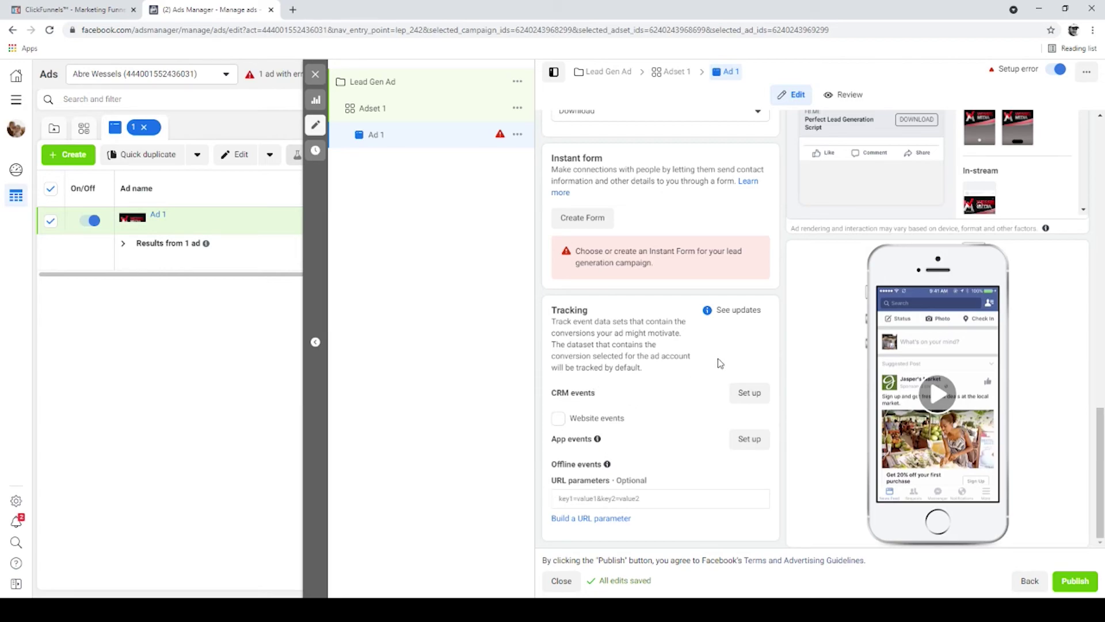
scroll(695, 415, up, 15)
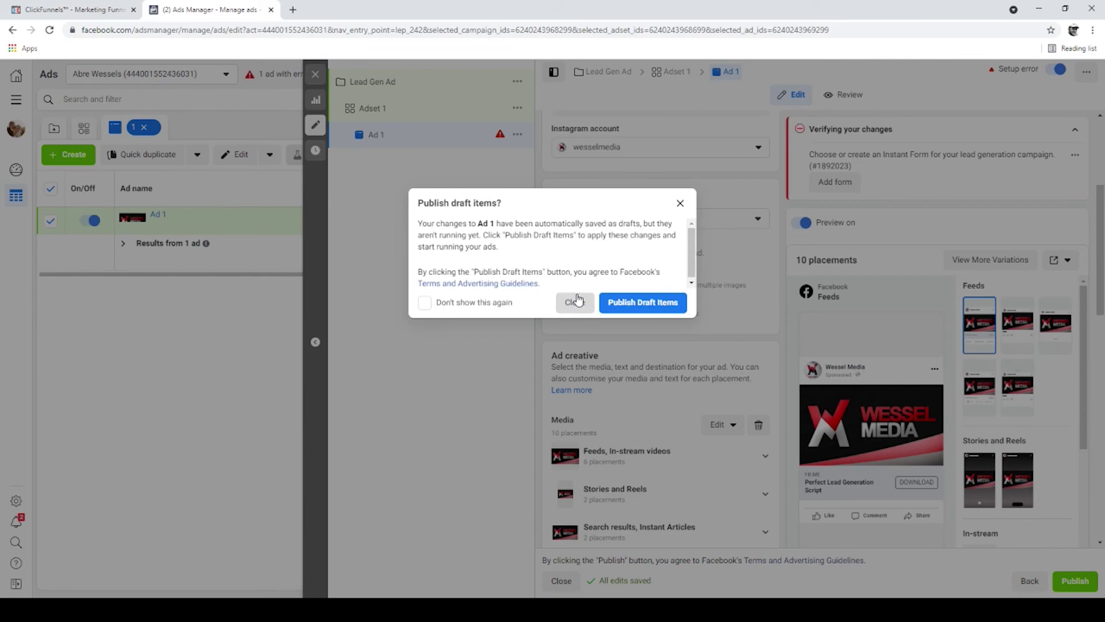
click(575, 300)
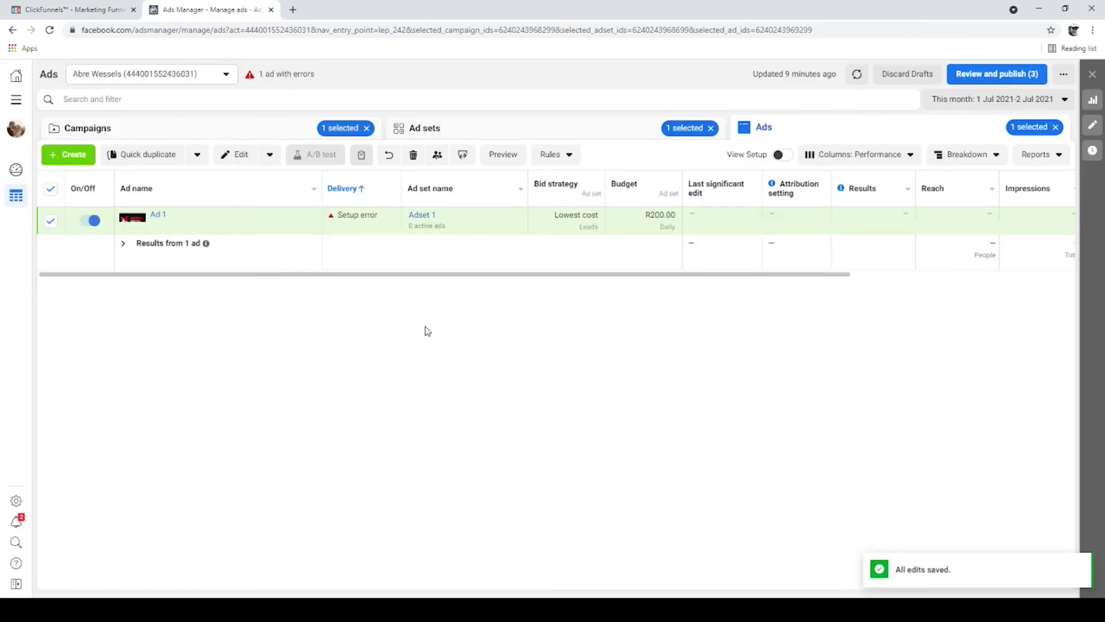